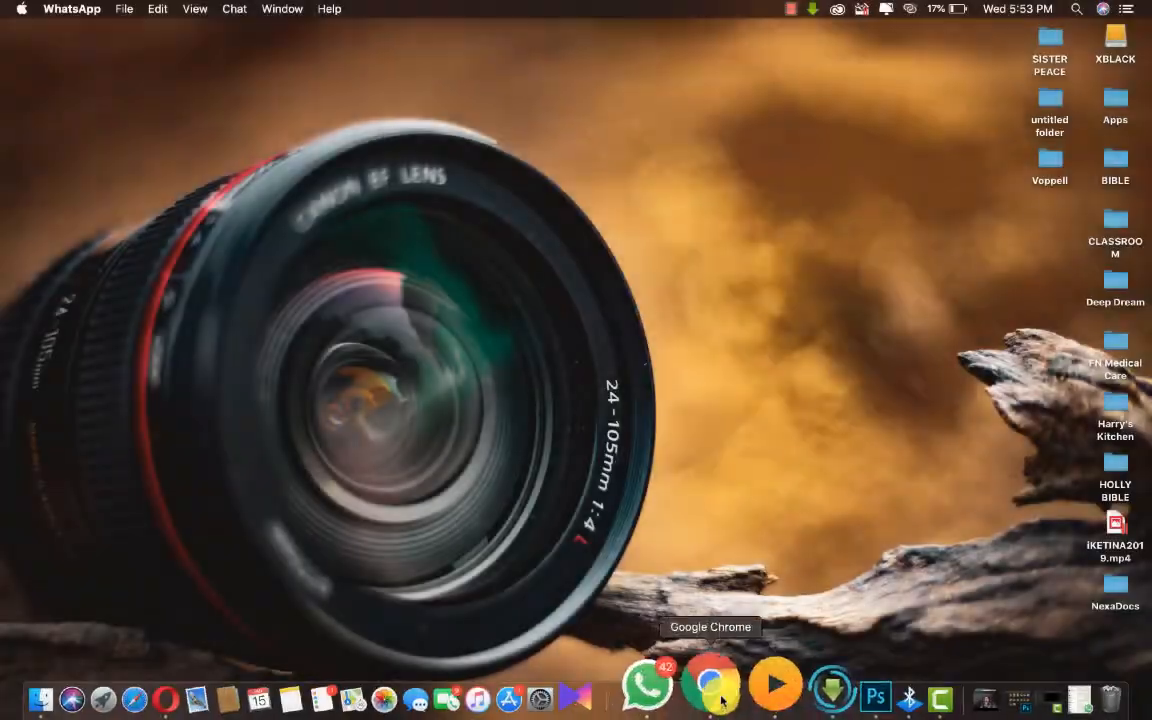
- Open Chrome, close the old login tab and load itsgmt.com in a new tab
{"action": "left_click", "coordinate": [694, 692]}
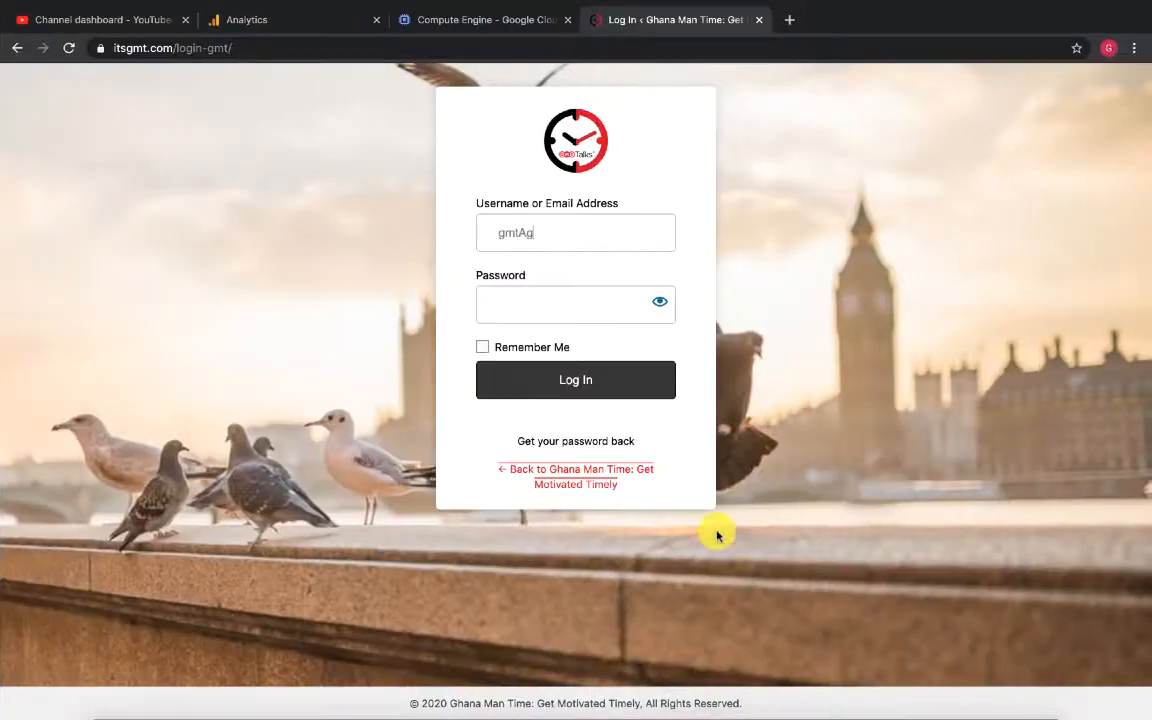
{"action": "left_click", "coordinate": [759, 20]}
{"action": "left_click", "coordinate": [599, 21]}
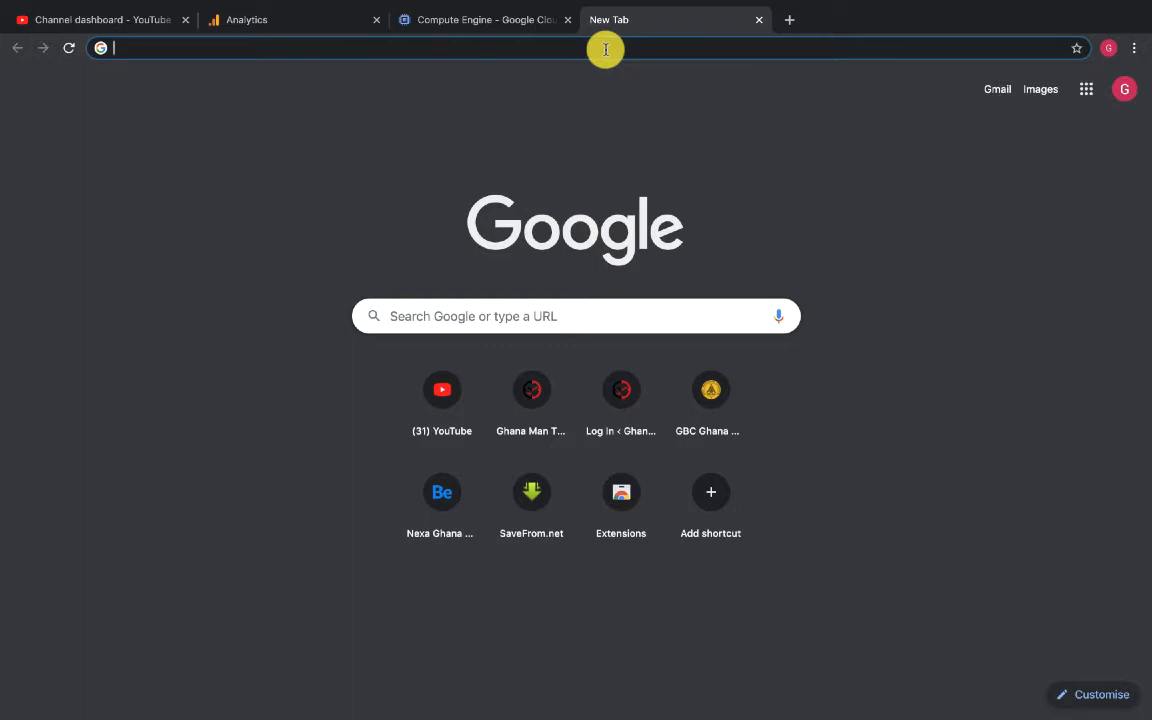
{"action": "type", "text": "its"}
{"action": "key", "text": "Return"}
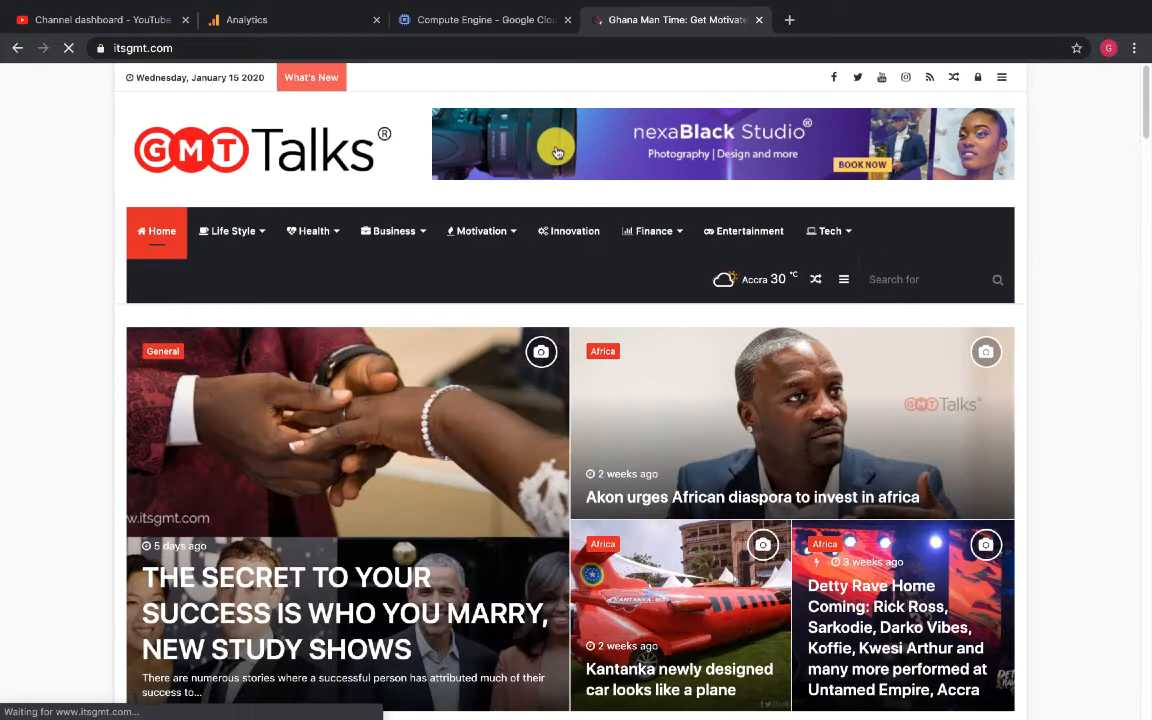
- Go to the site's login page at itsgmt.com/login-gmt
{"action": "scroll", "coordinate": [426, 139], "scroll_direction": "down", "scroll_amount": 1}
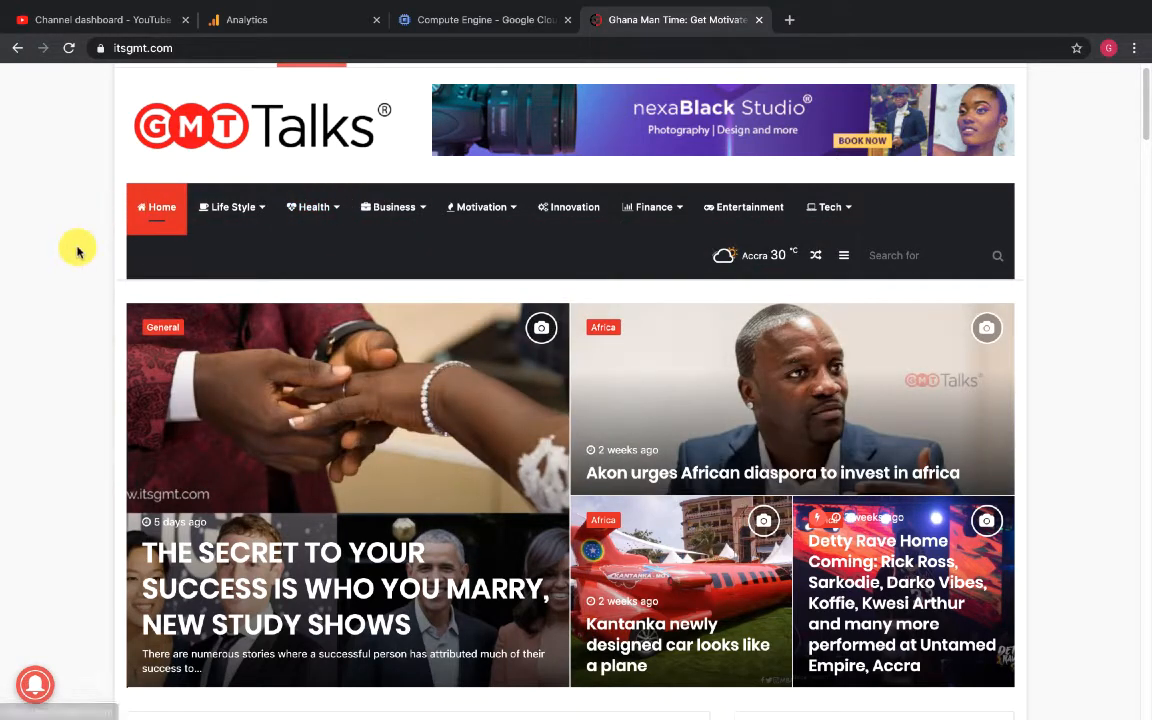
{"action": "left_click", "coordinate": [193, 51]}
{"action": "left_click", "coordinate": [193, 51]}
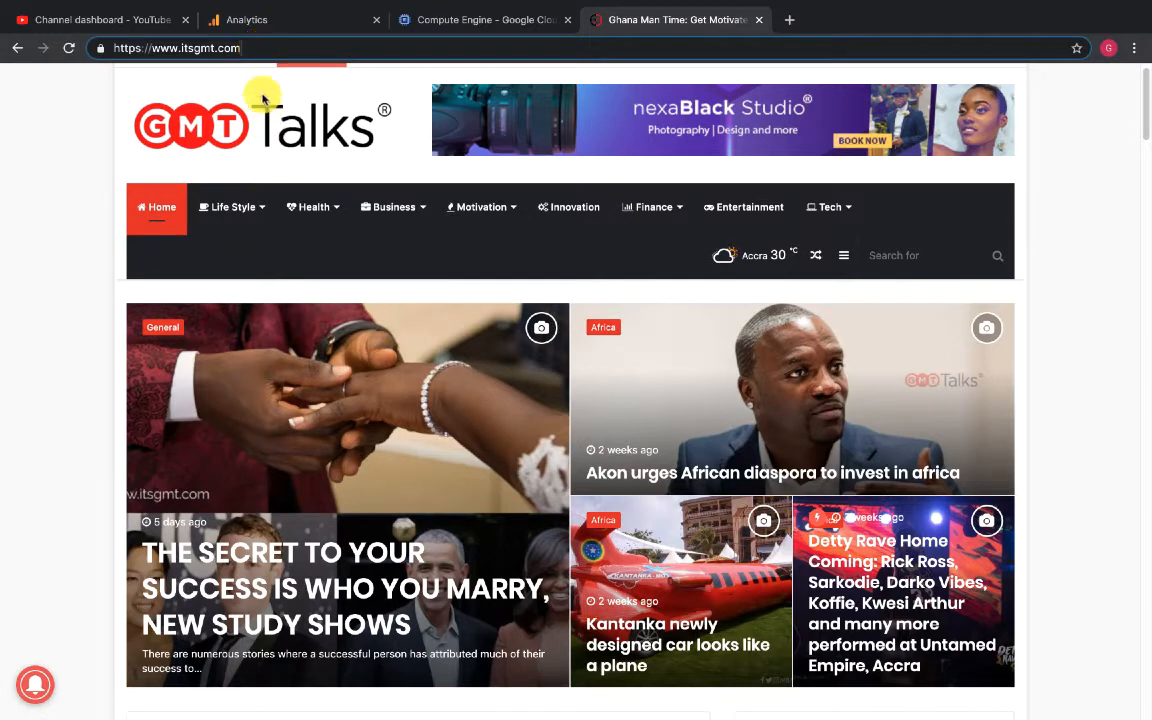
{"action": "left_click", "coordinate": [292, 44]}
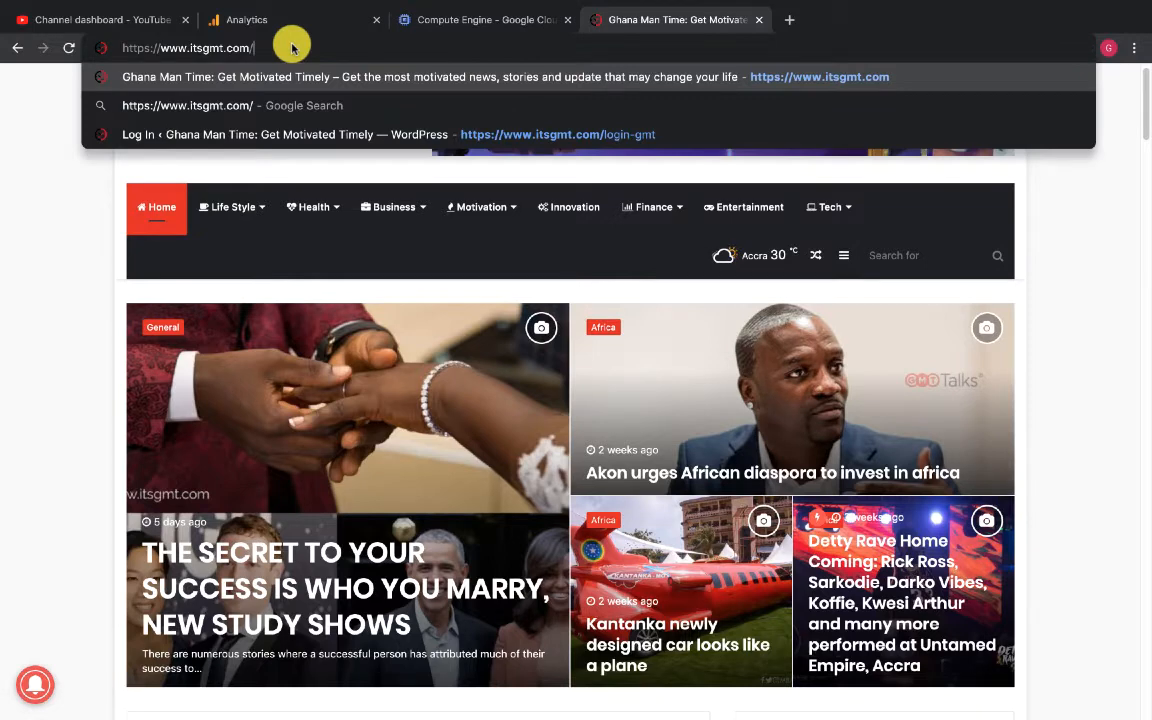
{"action": "type", "text": "logi"}
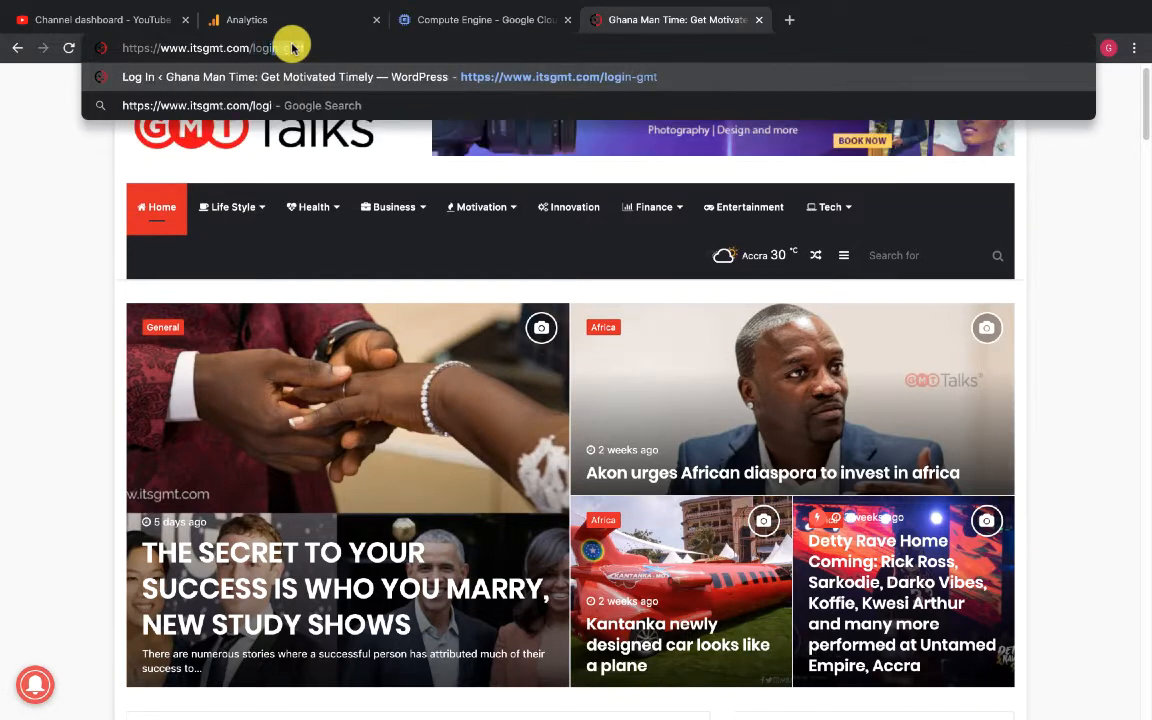
{"action": "type", "text": "n-gmt"}
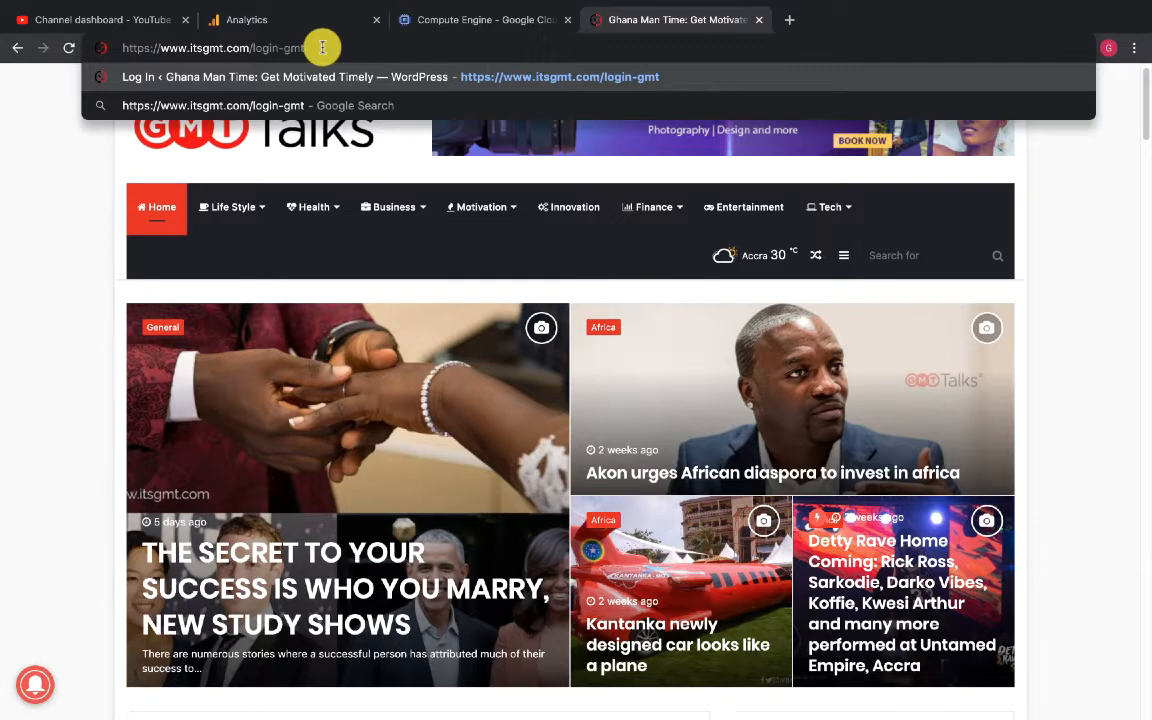
{"action": "key", "text": "Return"}
- Enter the admin username in the username or email field
{"action": "mouse_move", "coordinate": [437, 199]}
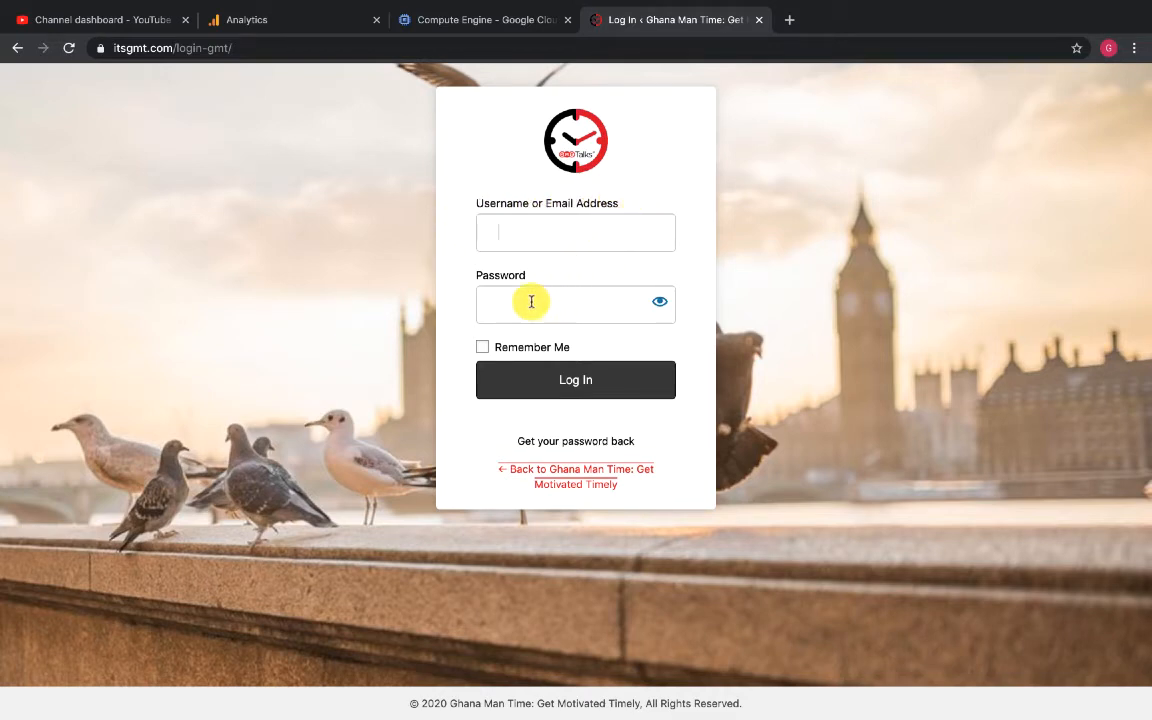
{"action": "left_click", "coordinate": [535, 227]}
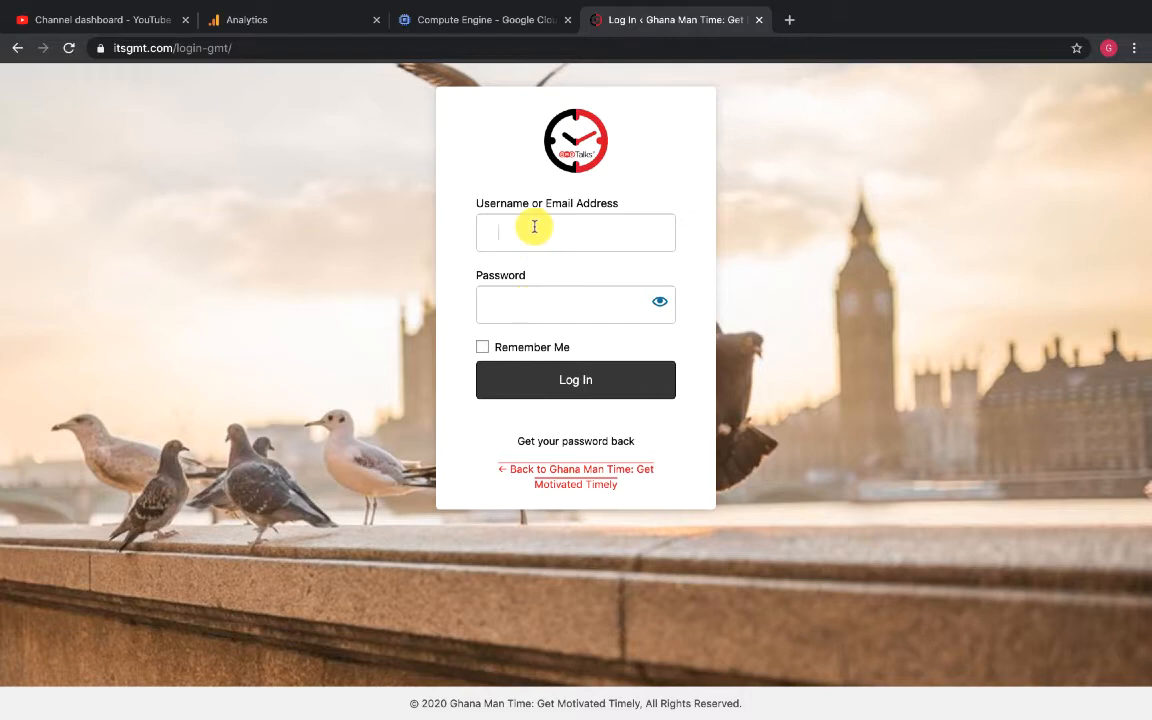
{"action": "type", "text": "AdminGM"}
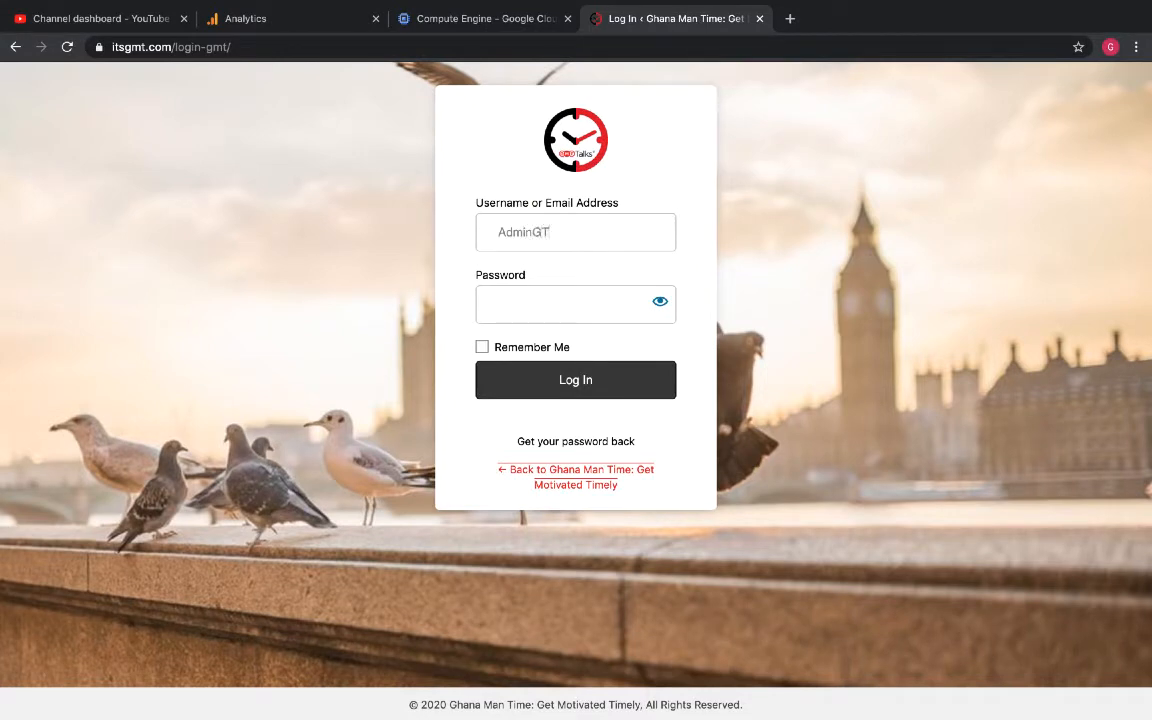
{"action": "left_click", "coordinate": [496, 314]}
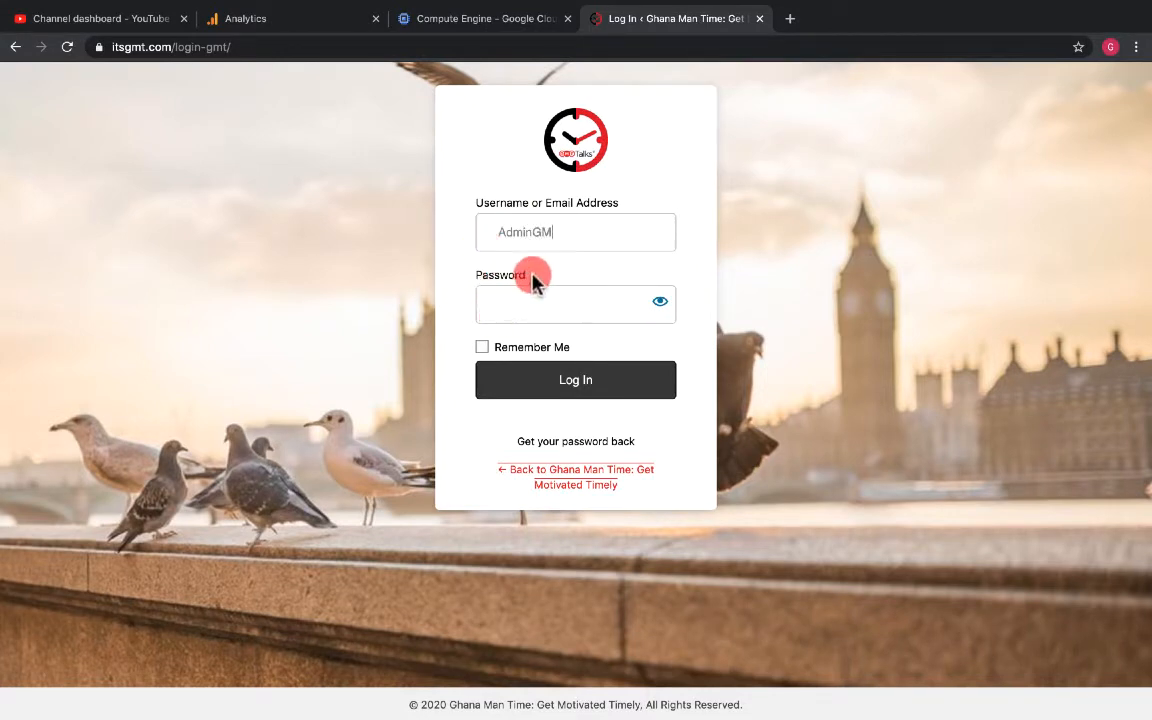
{"action": "type", "text": "MT"}
- Enter the account password in the password field
{"action": "left_click", "coordinate": [545, 303]}
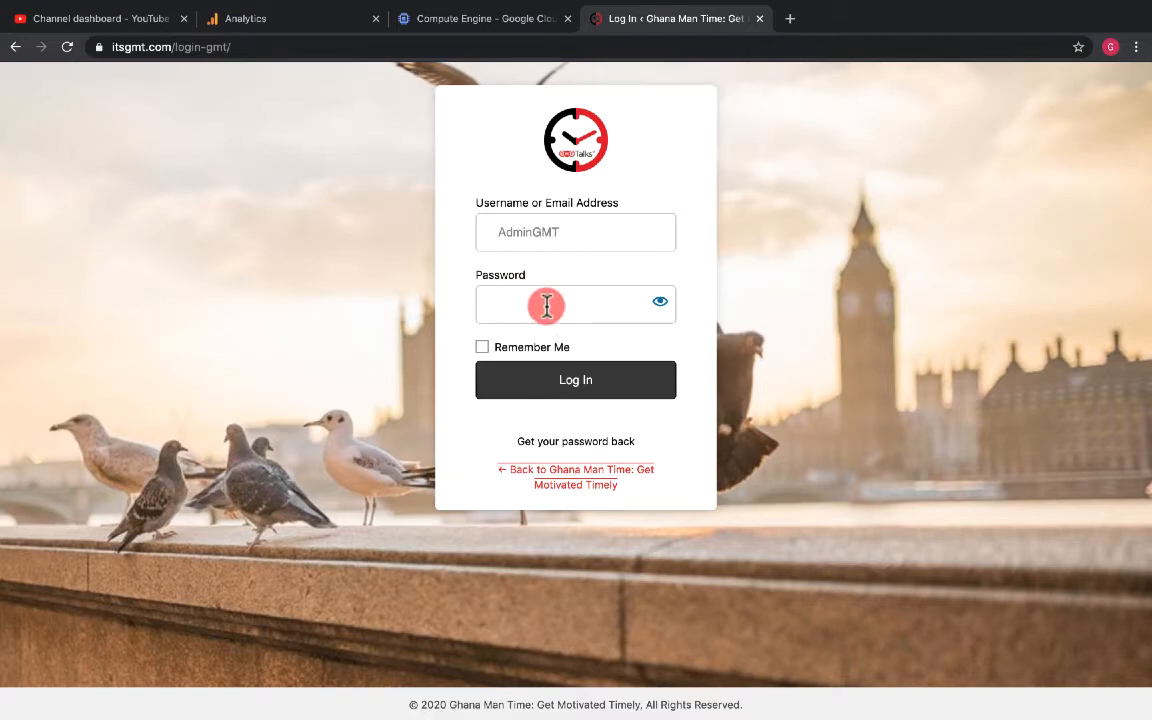
{"action": "type", "text": "•"}
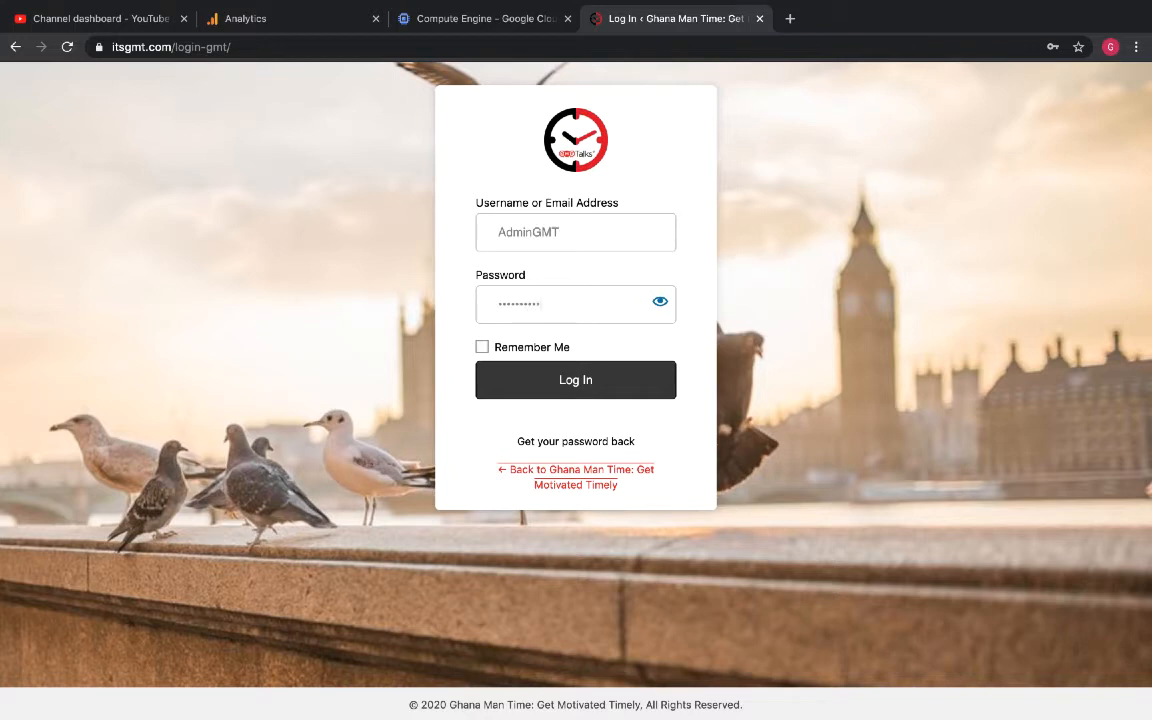
{"action": "type", "text": "••••••"}
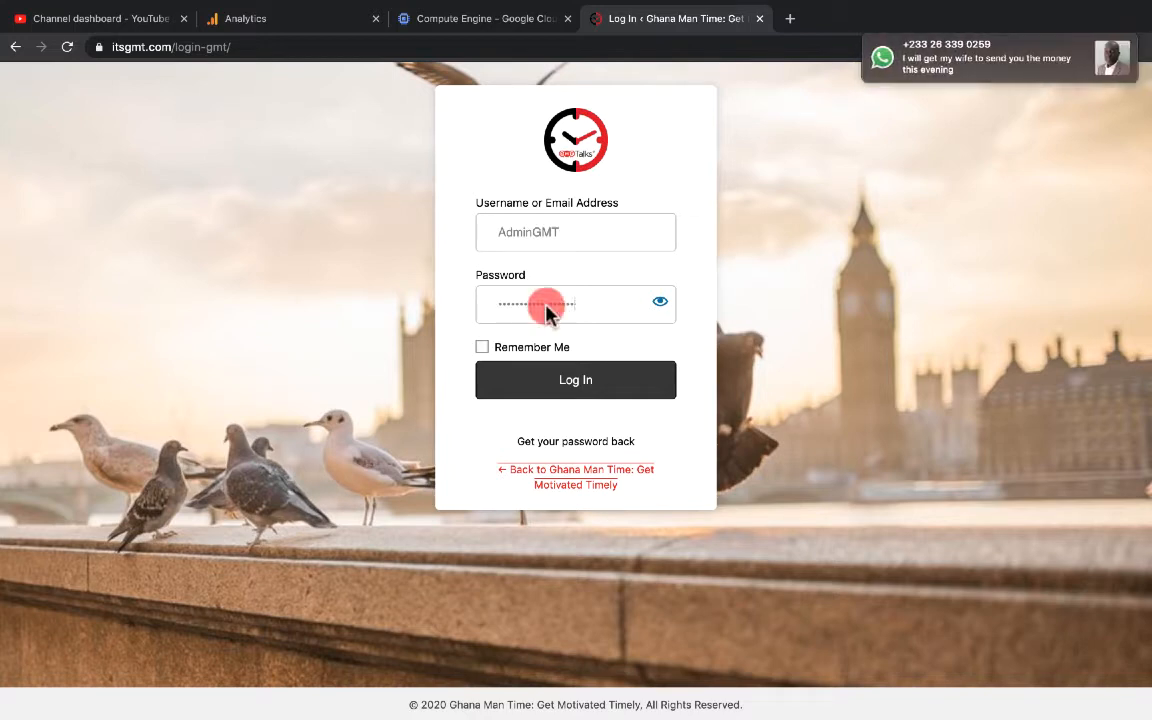
- Log in with Remember Me ticked and save the password in the browser
{"action": "left_click", "coordinate": [484, 348]}
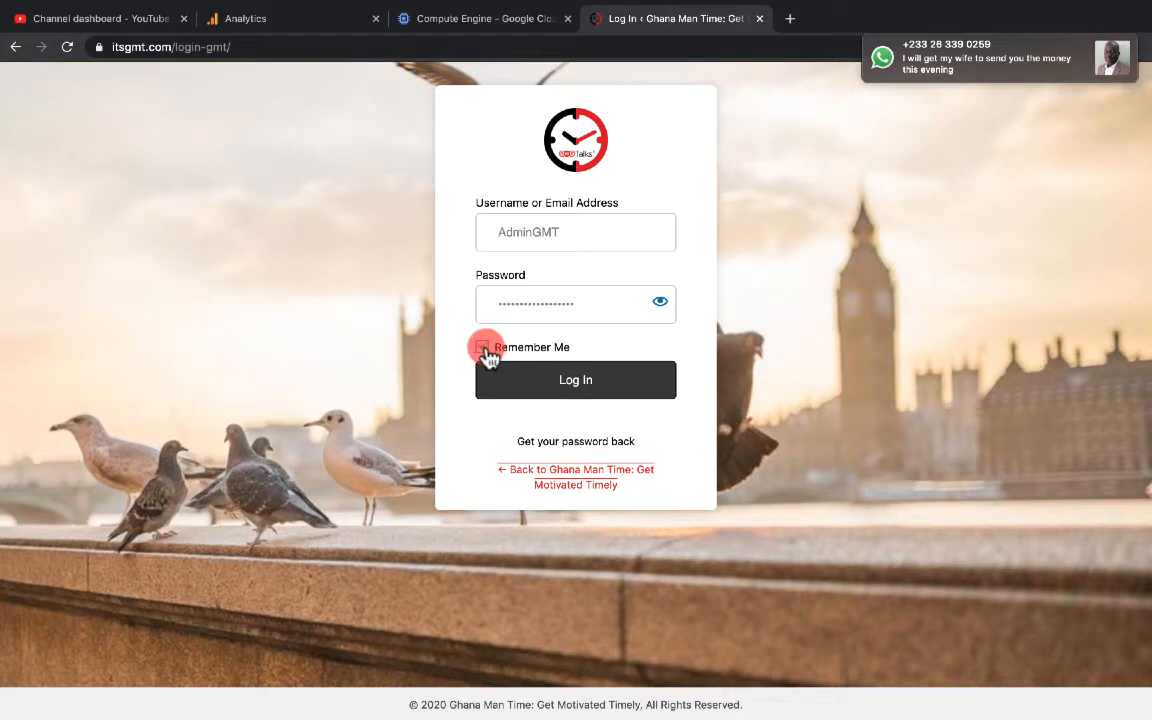
{"action": "left_click", "coordinate": [563, 385]}
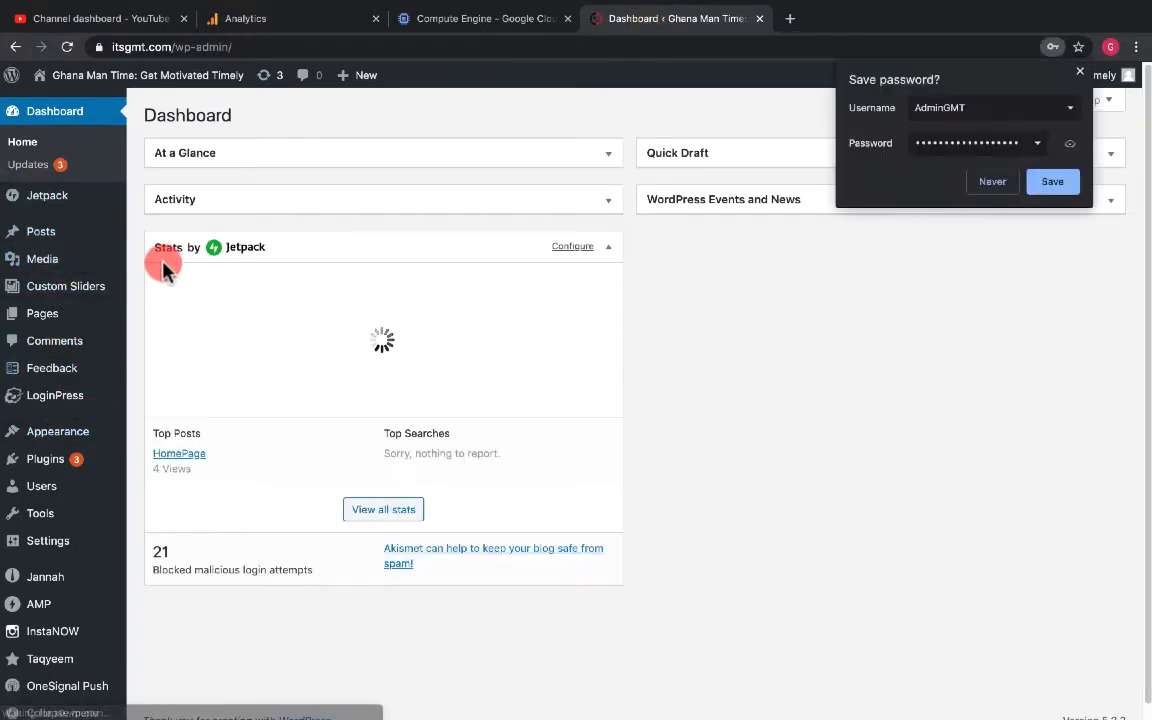
{"action": "left_click", "coordinate": [1050, 182]}
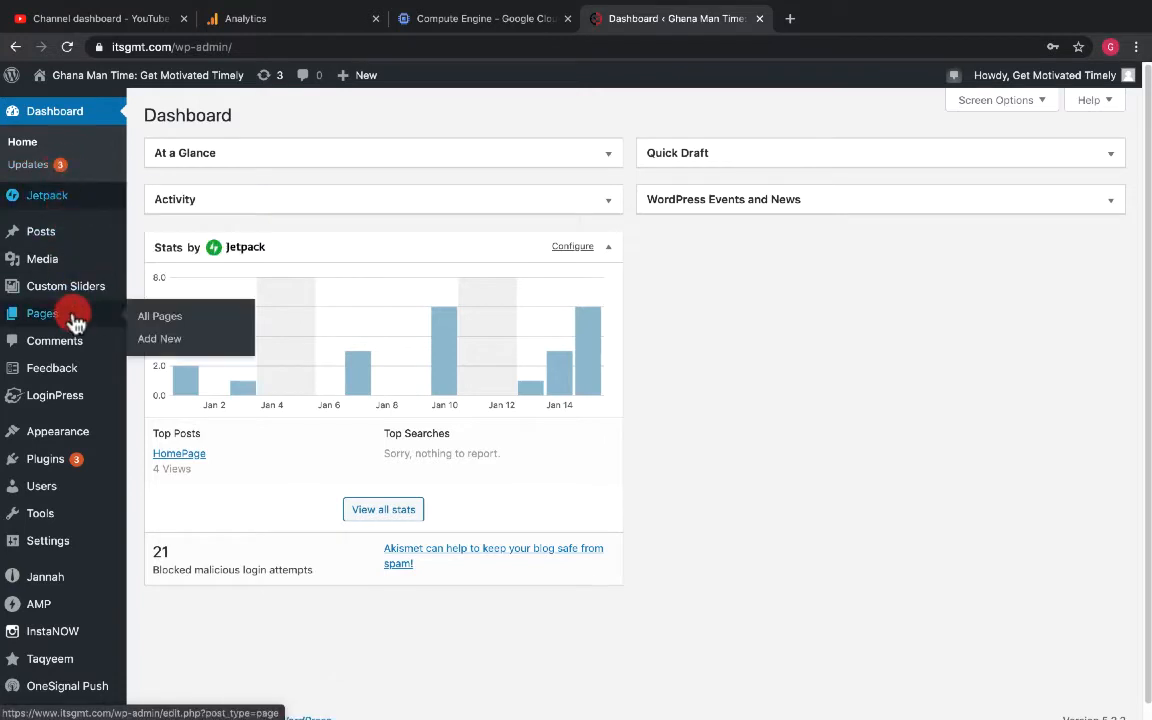
- Start a new post from the WordPress dashboard
{"action": "mouse_move", "coordinate": [75, 475]}
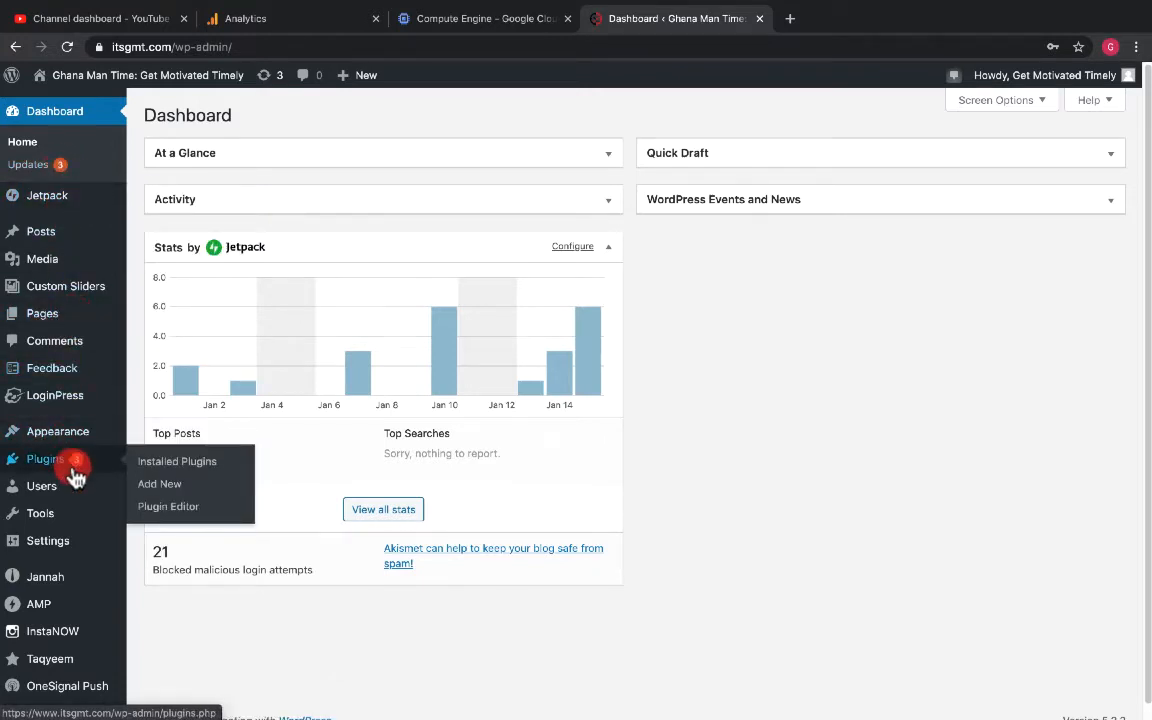
{"action": "mouse_move", "coordinate": [42, 240]}
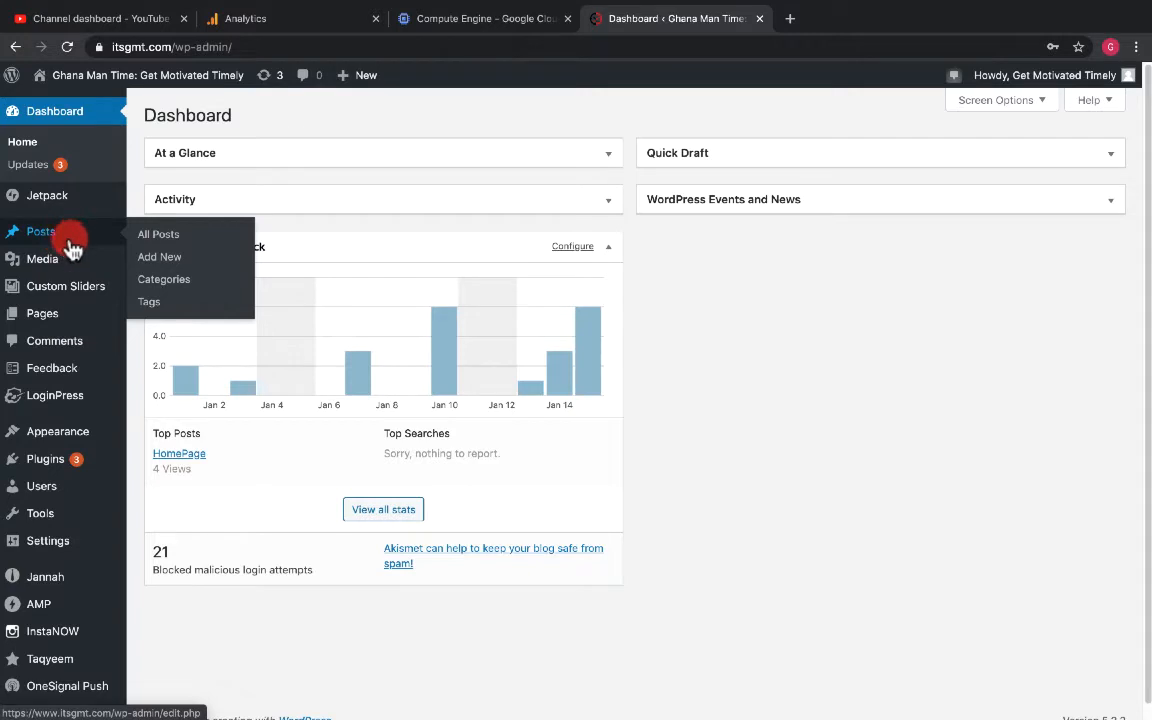
{"action": "mouse_move", "coordinate": [368, 74]}
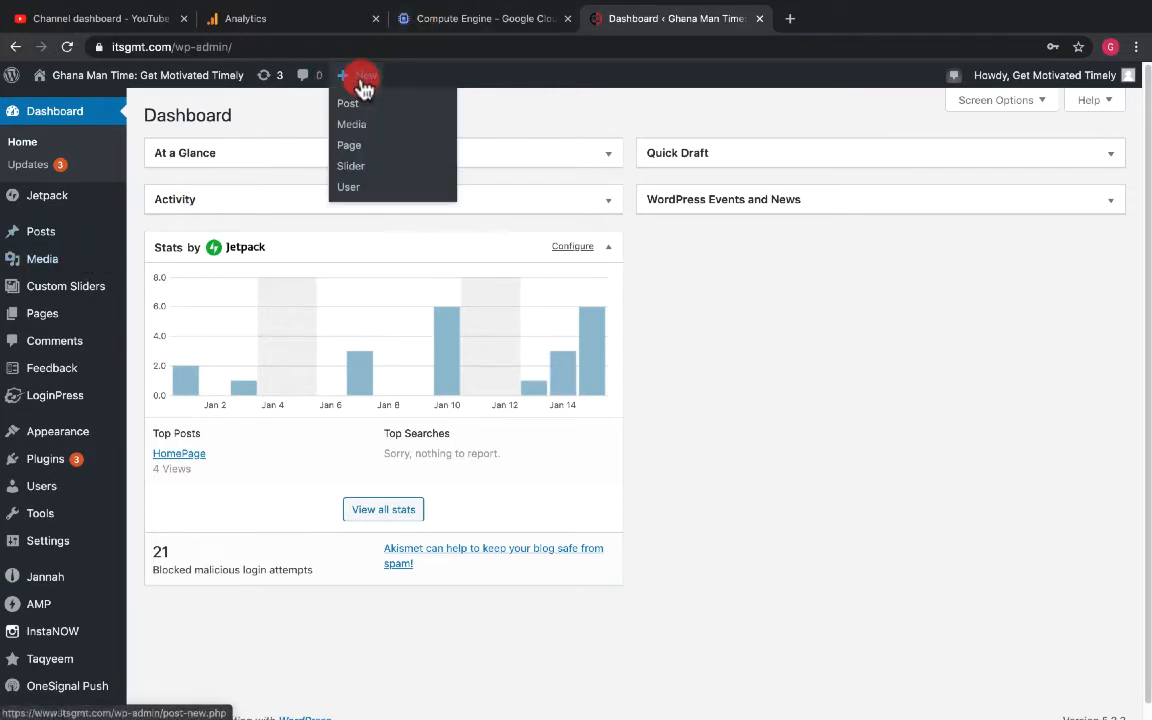
{"action": "left_click", "coordinate": [347, 106]}
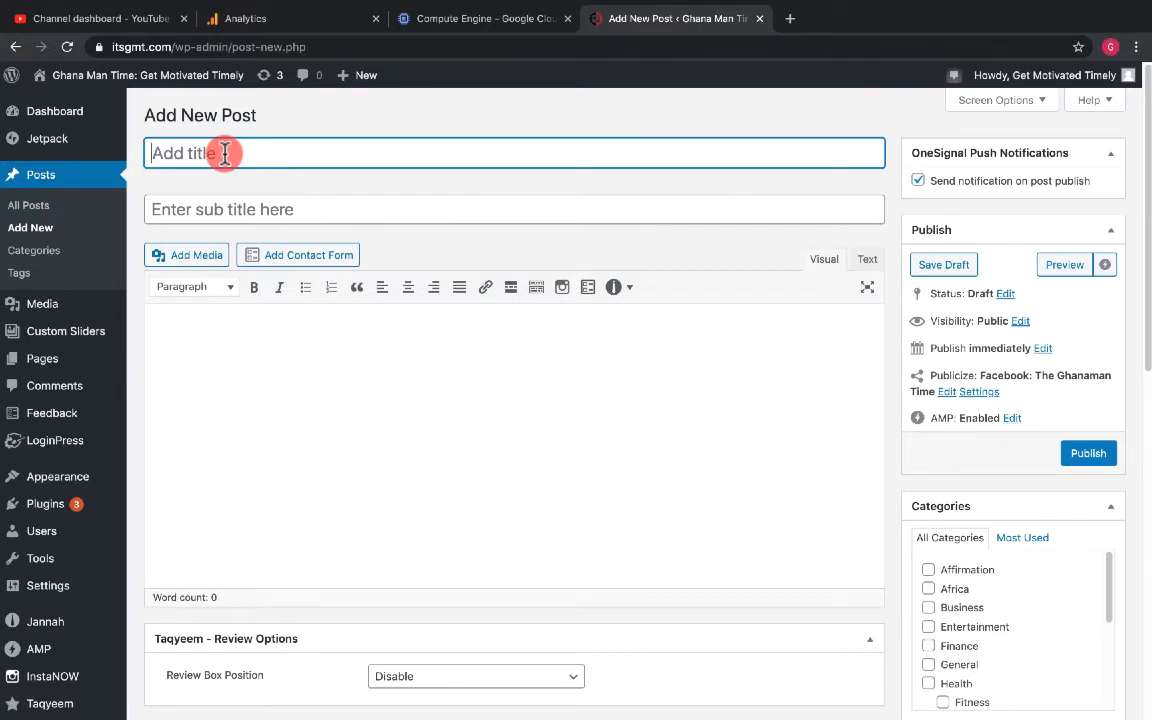
- Title the post "Good Morning Ghana, Its a New Day"
{"action": "type", "text": "Good "}
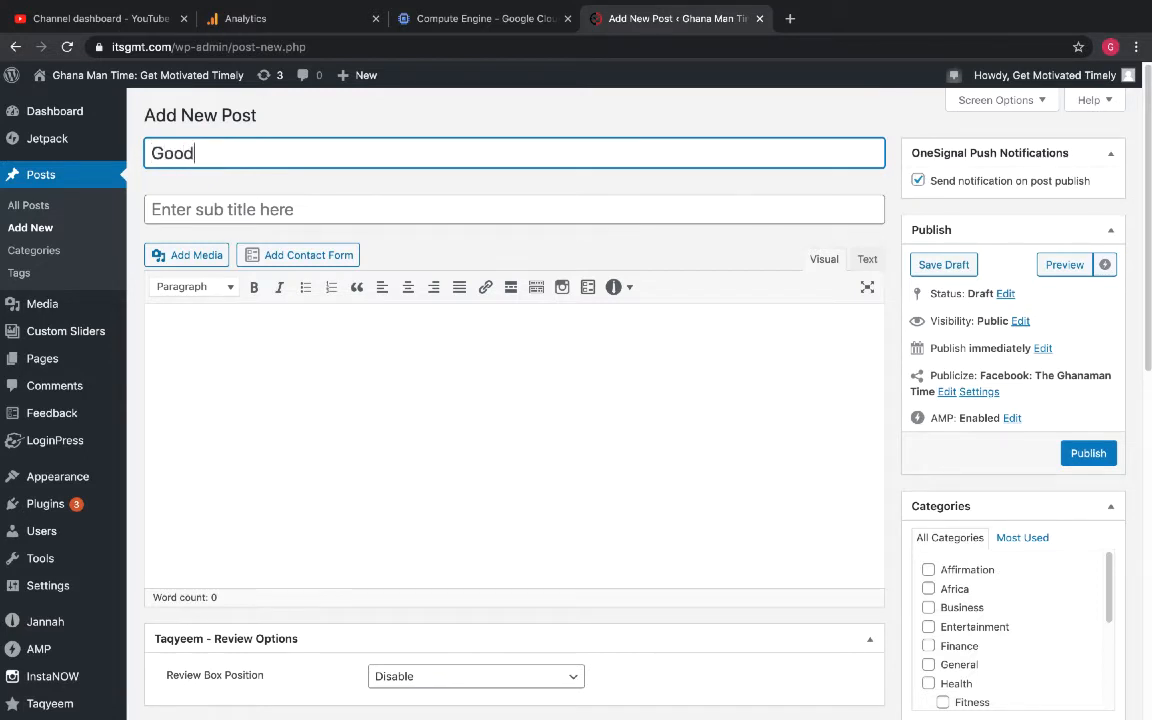
{"action": "type", "text": "Morning Ghana"}
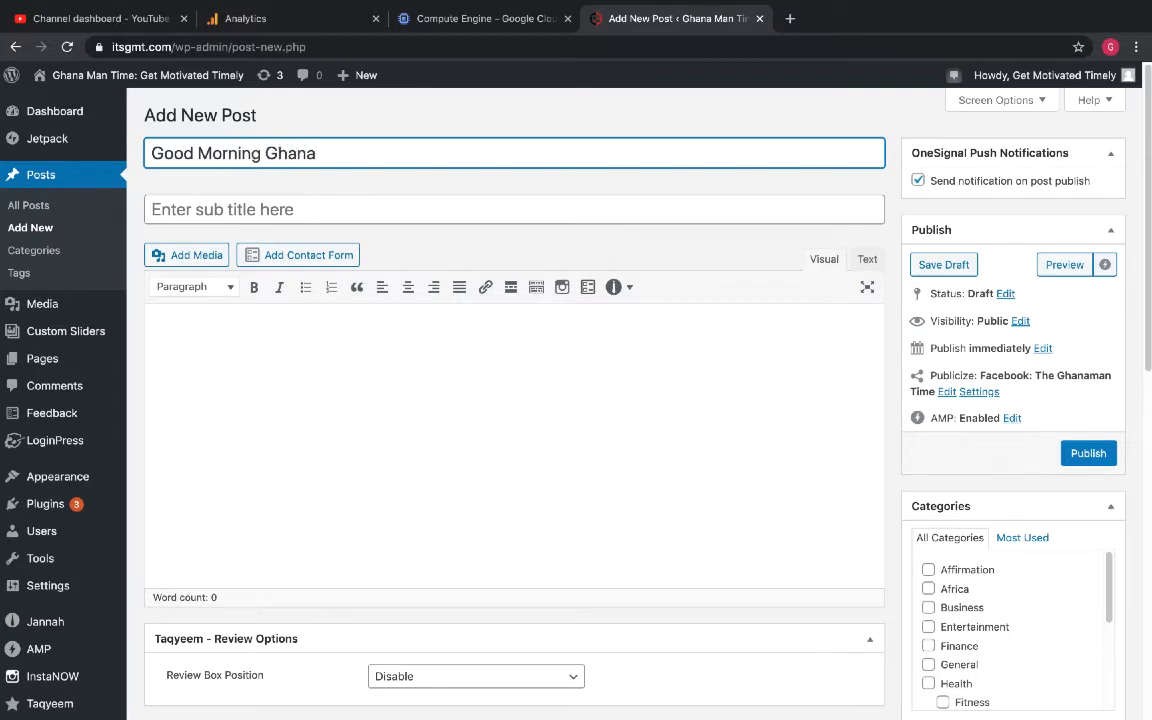
{"action": "type", "text": ", Its a New Day"}
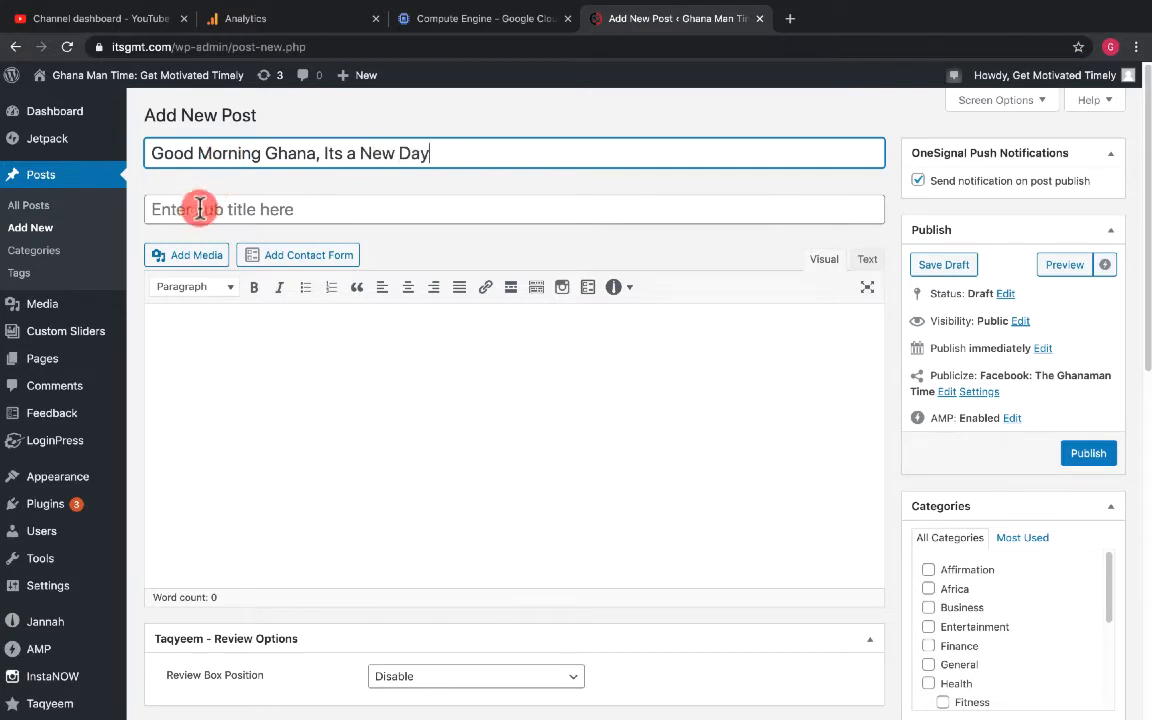
- Enter the subtitle "Home Sweet Home" and place the cursor in the post body
{"action": "left_click", "coordinate": [233, 212]}
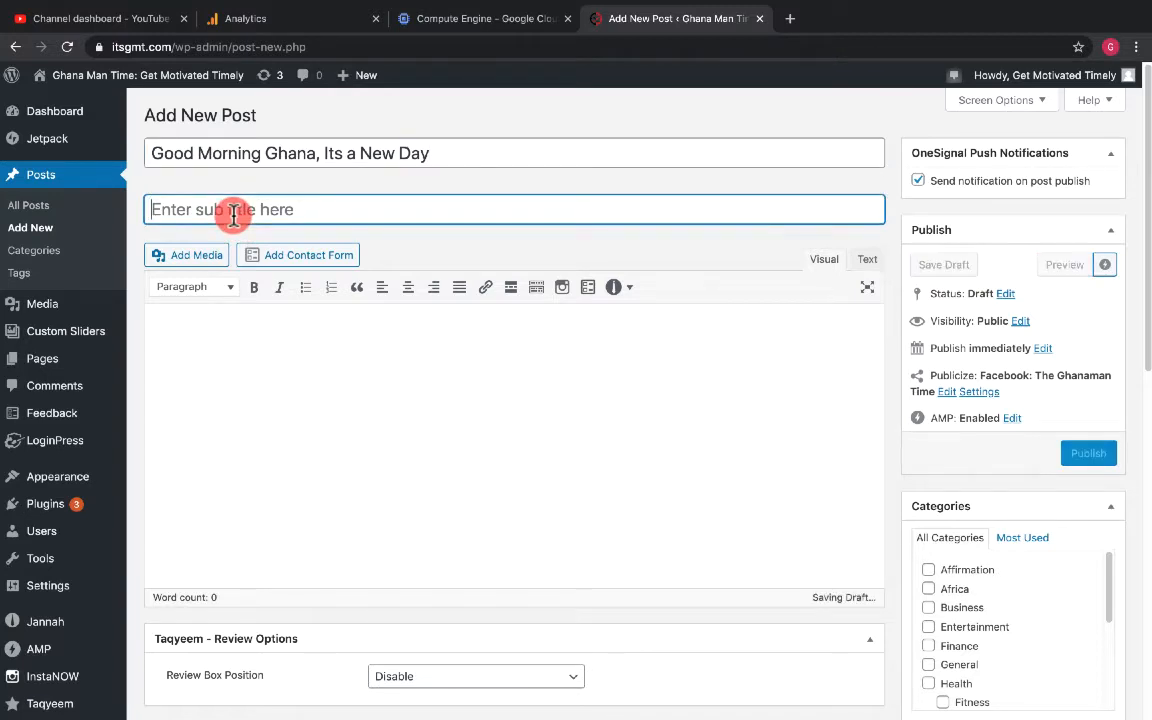
{"action": "type", "text": "H"}
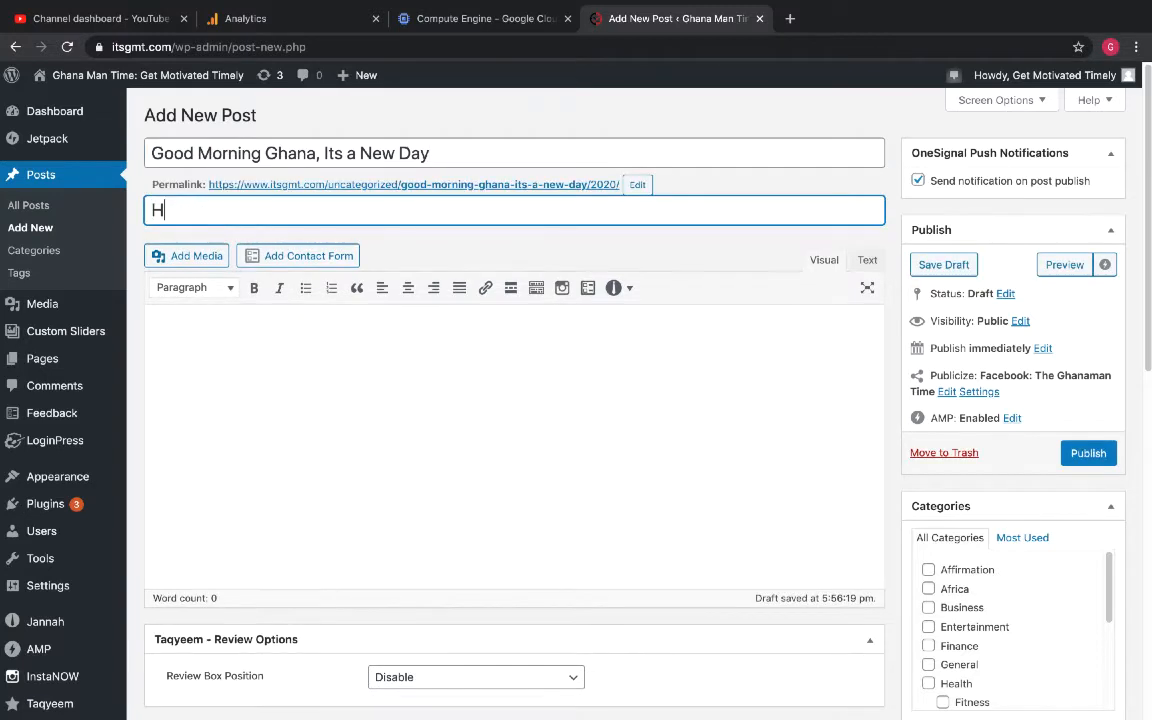
{"action": "type", "text": "ome Sweet Home"}
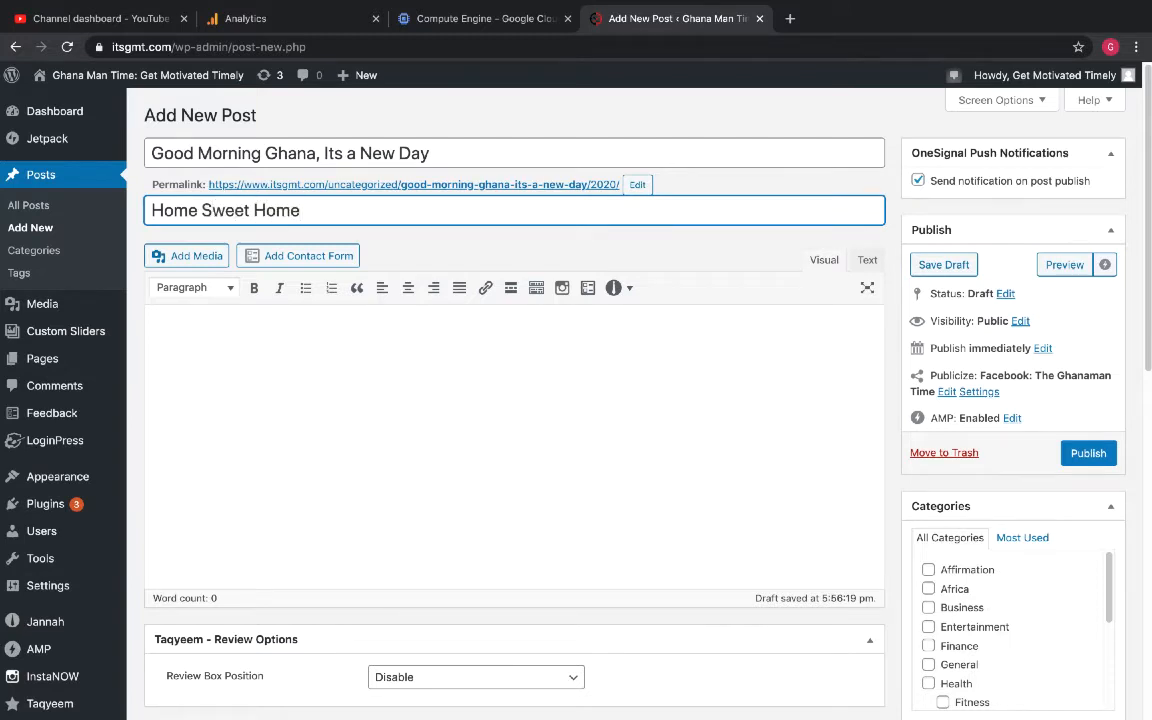
{"action": "left_click", "coordinate": [245, 332]}
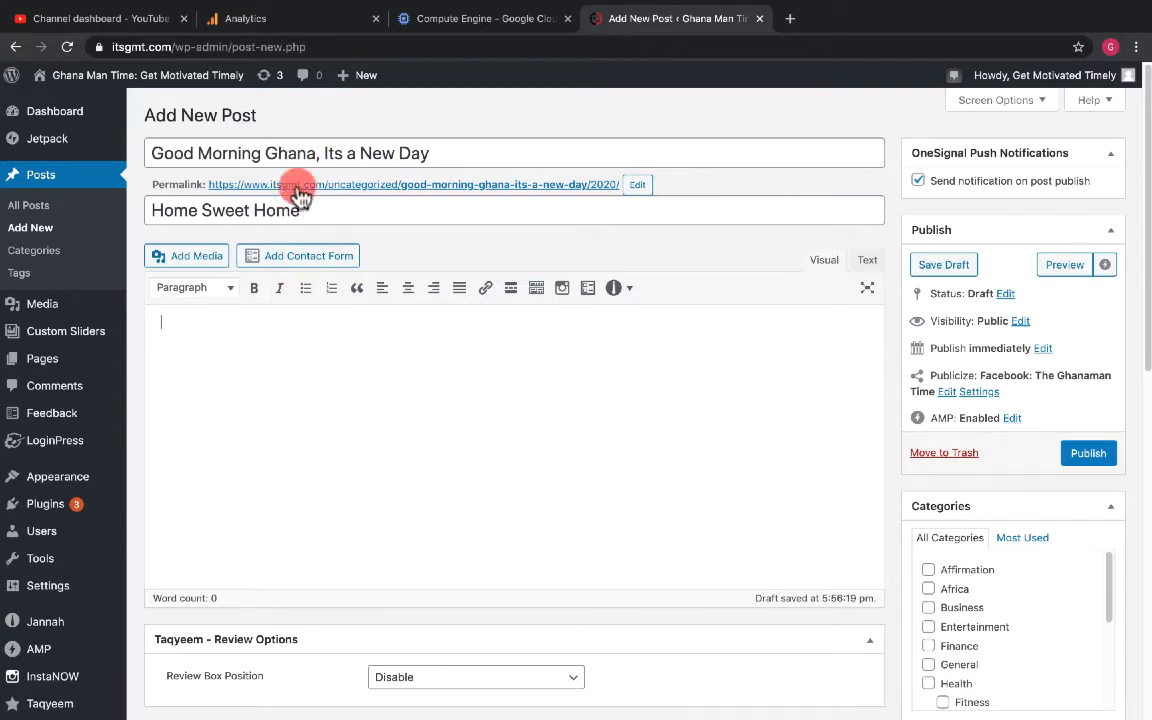
{"action": "left_click", "coordinate": [294, 407]}
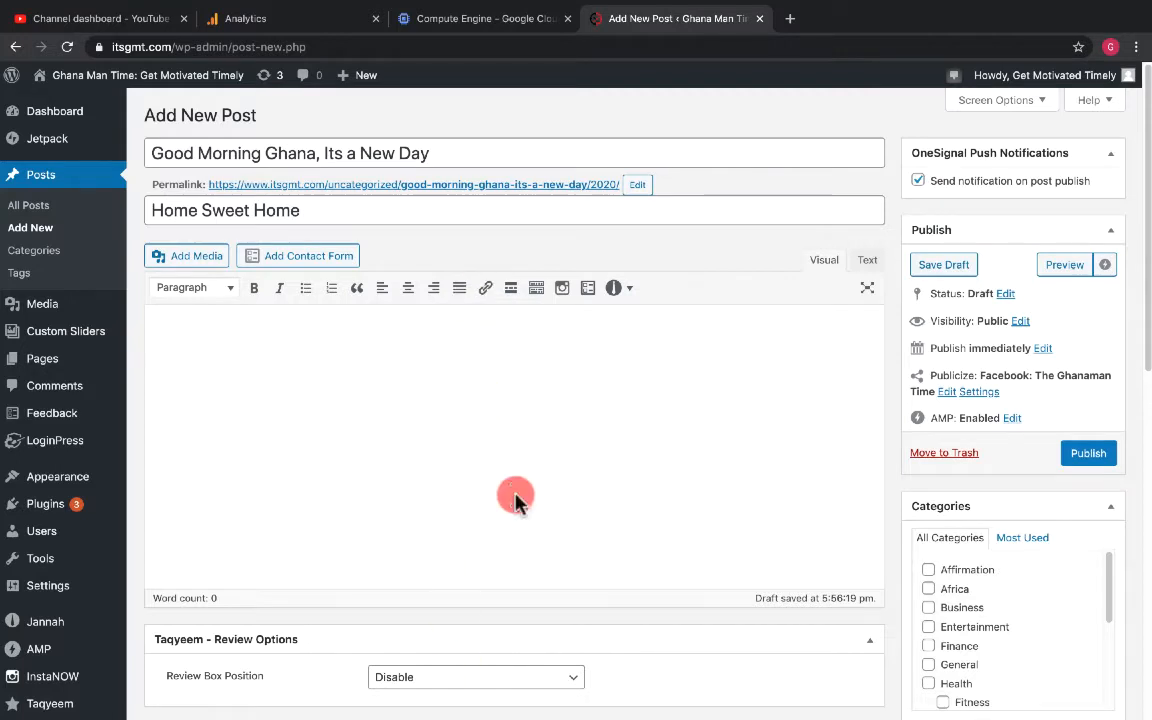
- Launch Microsoft Word and create a blank document
{"action": "key", "text": "F4"}
{"action": "scroll", "coordinate": [341, 403], "scroll_direction": "right", "scroll_amount": 5}
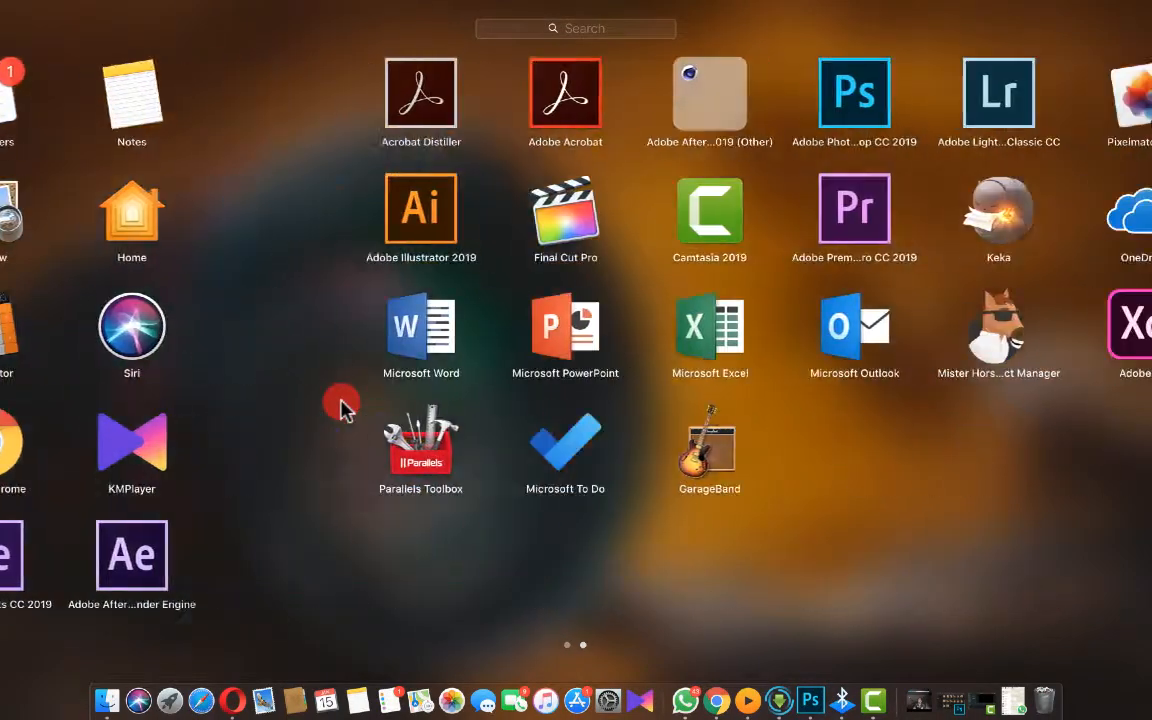
{"action": "left_click", "coordinate": [128, 325]}
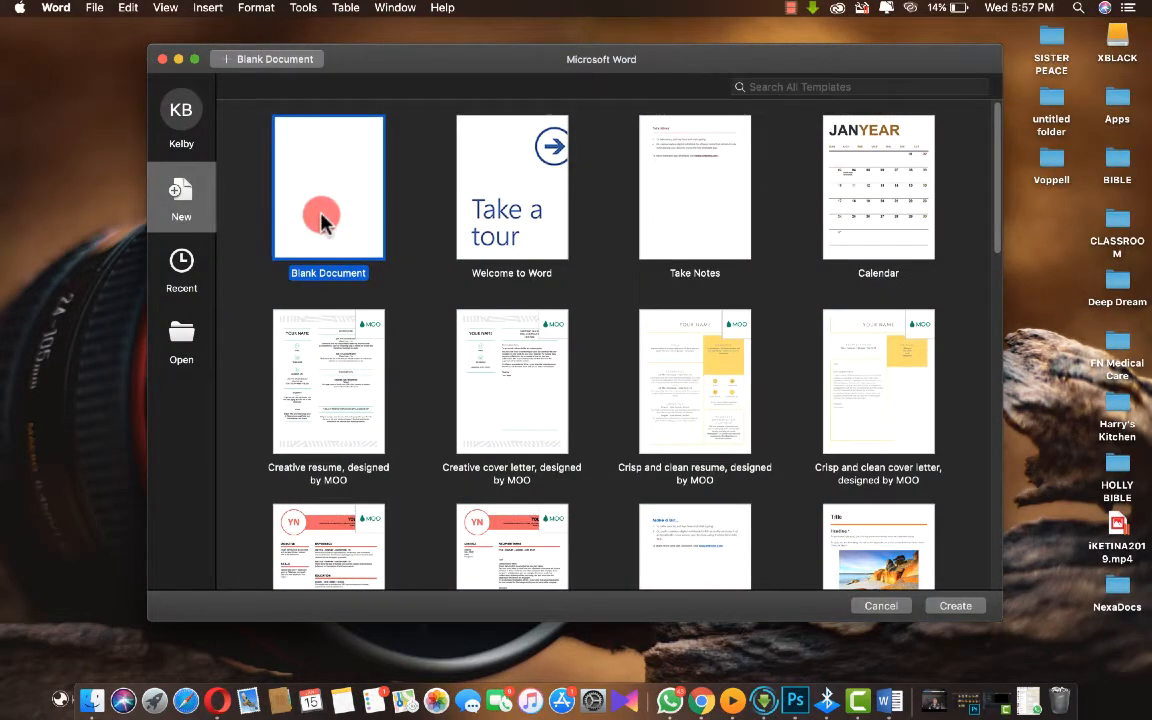
{"action": "double_click", "coordinate": [322, 222]}
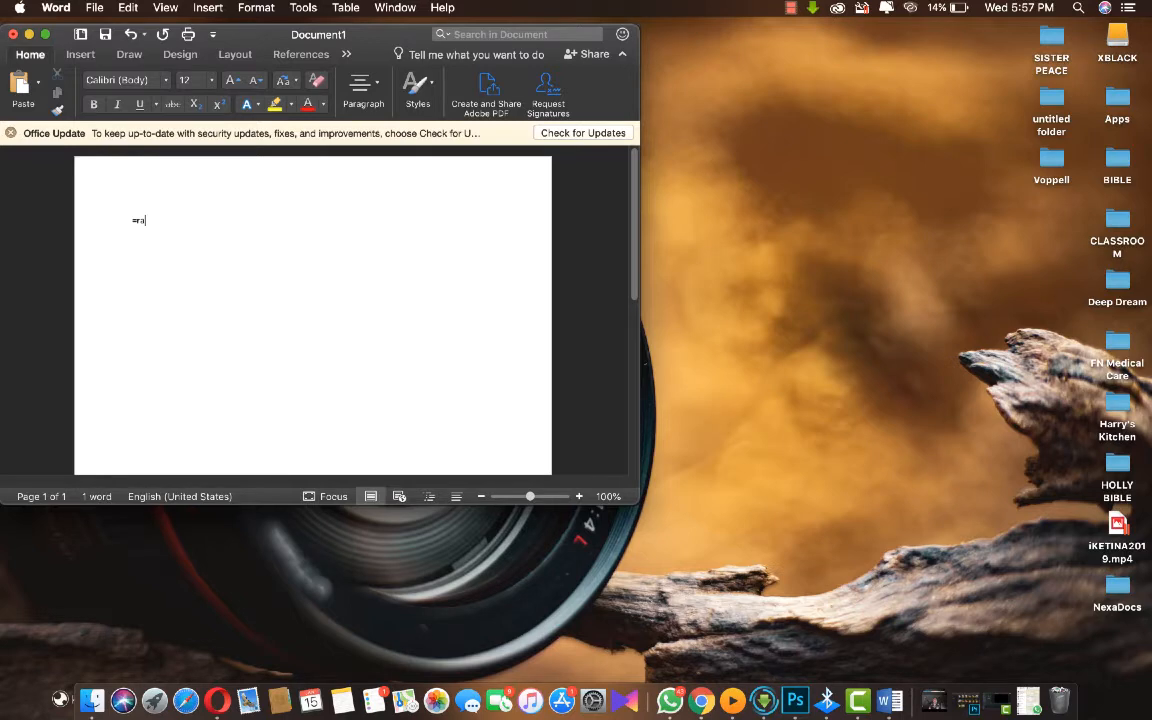
- Generate sample paragraphs with the rand function and select all of the text
{"action": "key", "text": "Return"}
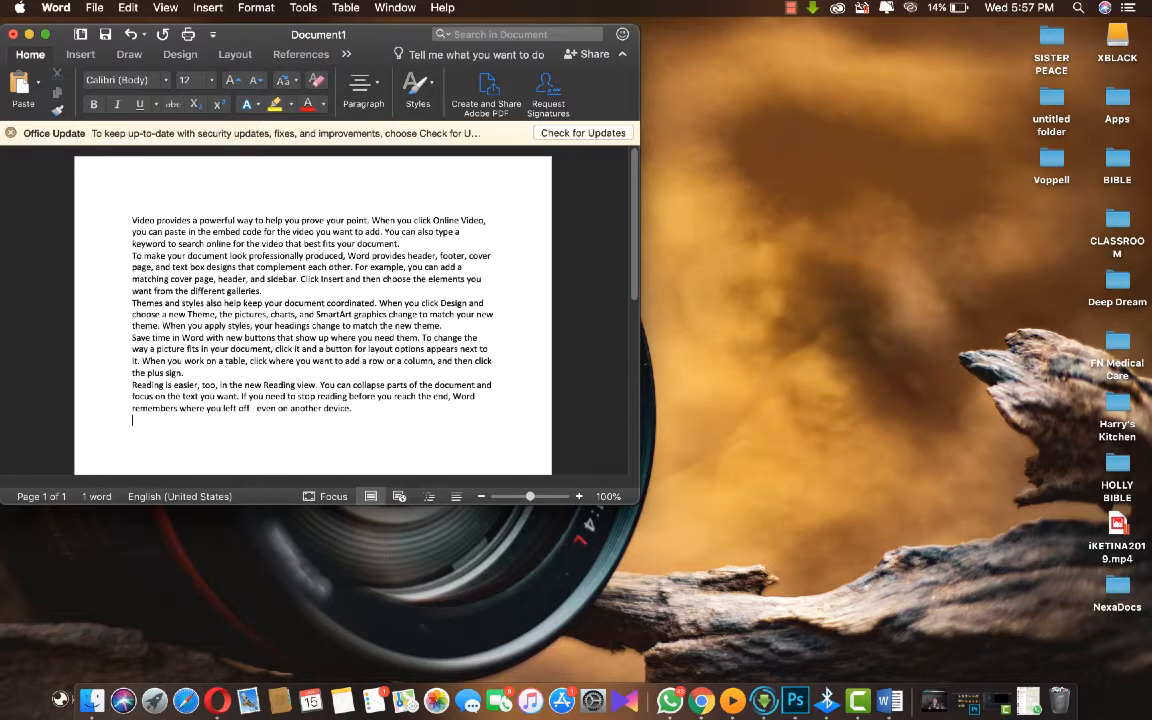
{"action": "left_click_drag", "start_coordinate": [357, 410], "coordinate": [131, 221]}
{"action": "key", "text": "ctrl+c"}
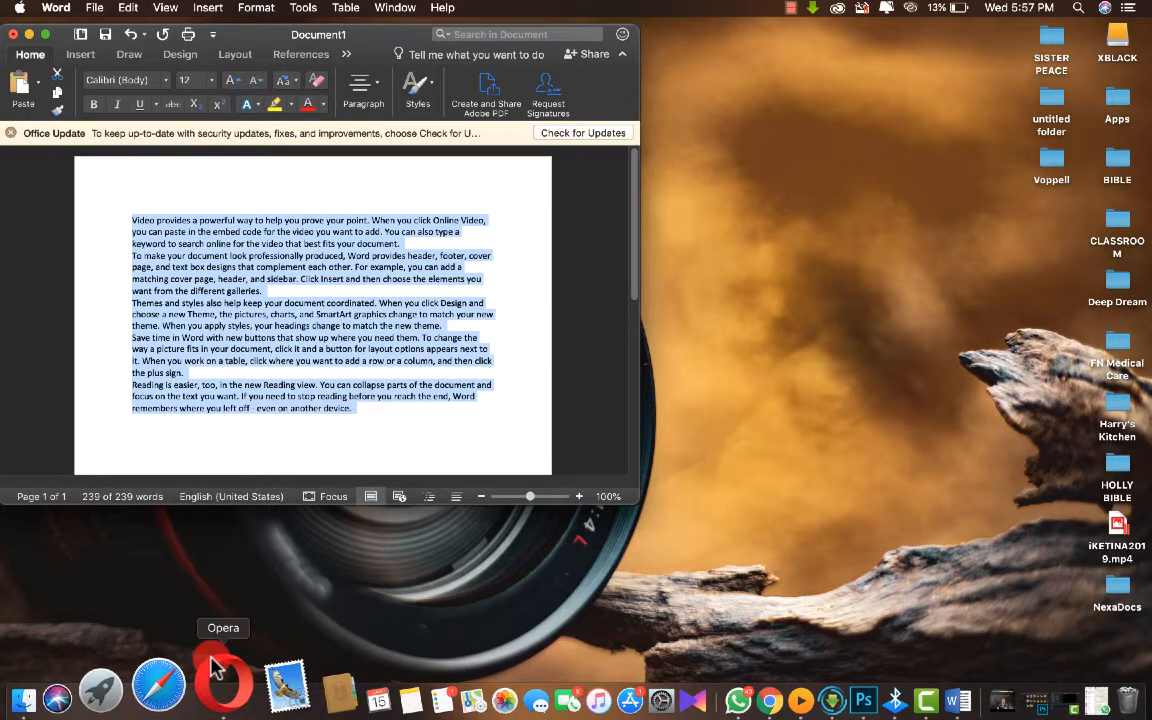
- Switch back to the browser and paste the copied Word text into the post body
{"action": "left_click", "coordinate": [220, 676]}
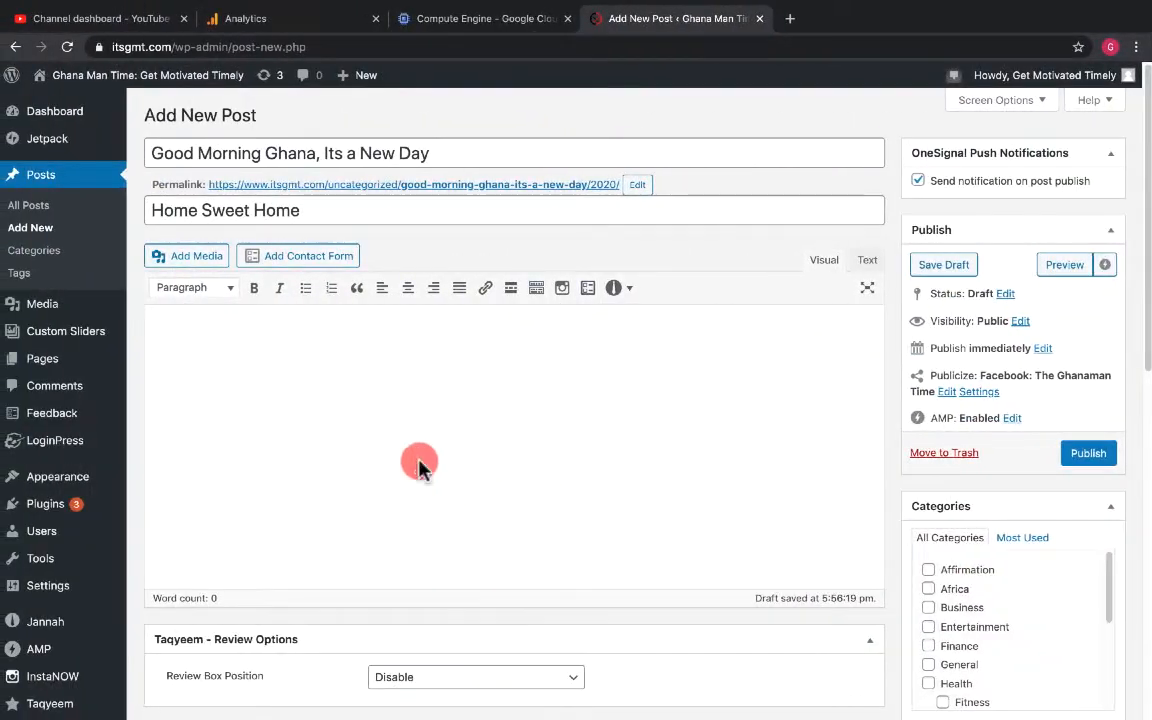
{"action": "left_click", "coordinate": [270, 357]}
{"action": "key", "text": "ctrl+v"}
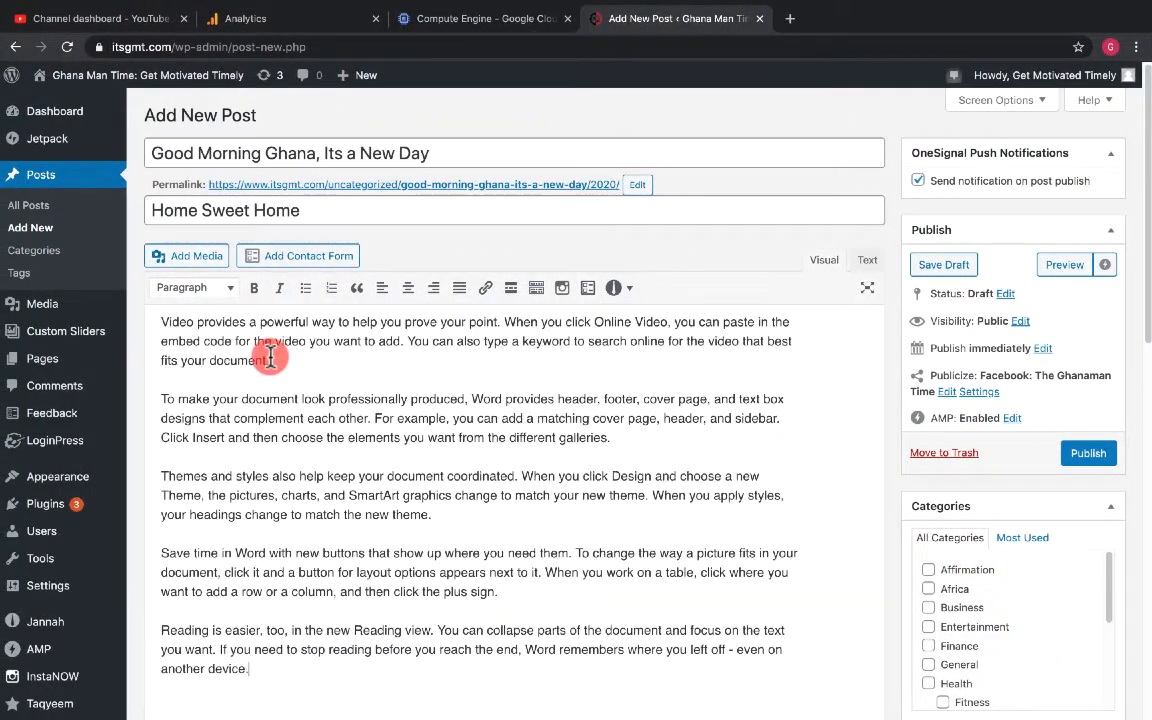
- Select all of the body text and justify it
{"action": "scroll", "coordinate": [437, 398], "scroll_direction": "down", "scroll_amount": 1}
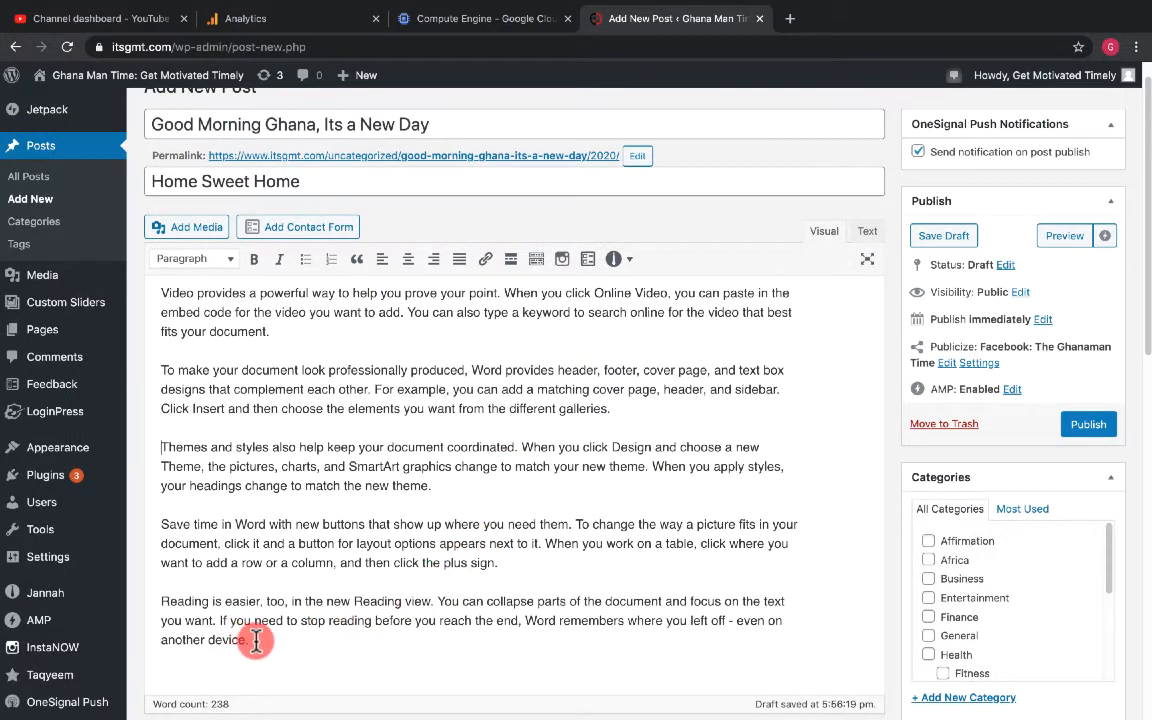
{"action": "scroll", "coordinate": [257, 303], "scroll_direction": "up", "scroll_amount": 1}
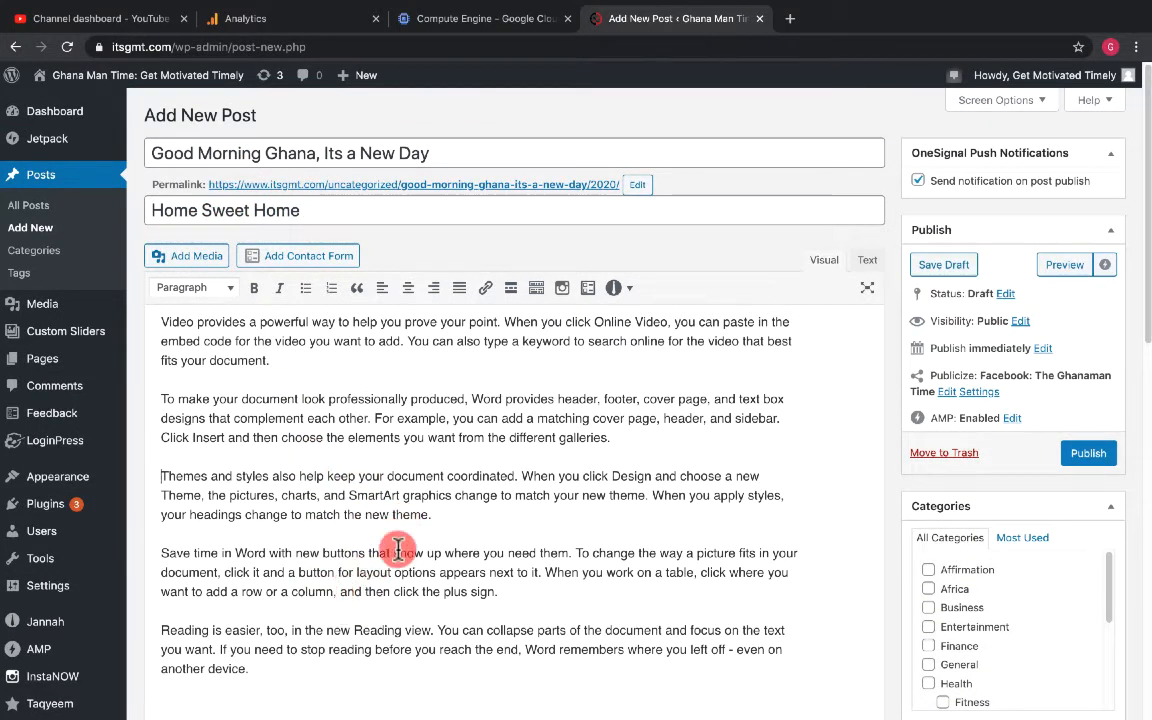
{"action": "scroll", "coordinate": [387, 553], "scroll_direction": "down", "scroll_amount": 1}
{"action": "scroll", "coordinate": [387, 553], "scroll_direction": "up", "scroll_amount": 1}
{"action": "scroll", "coordinate": [387, 553], "scroll_direction": "down", "scroll_amount": 1}
{"action": "scroll", "coordinate": [387, 553], "scroll_direction": "up", "scroll_amount": 1}
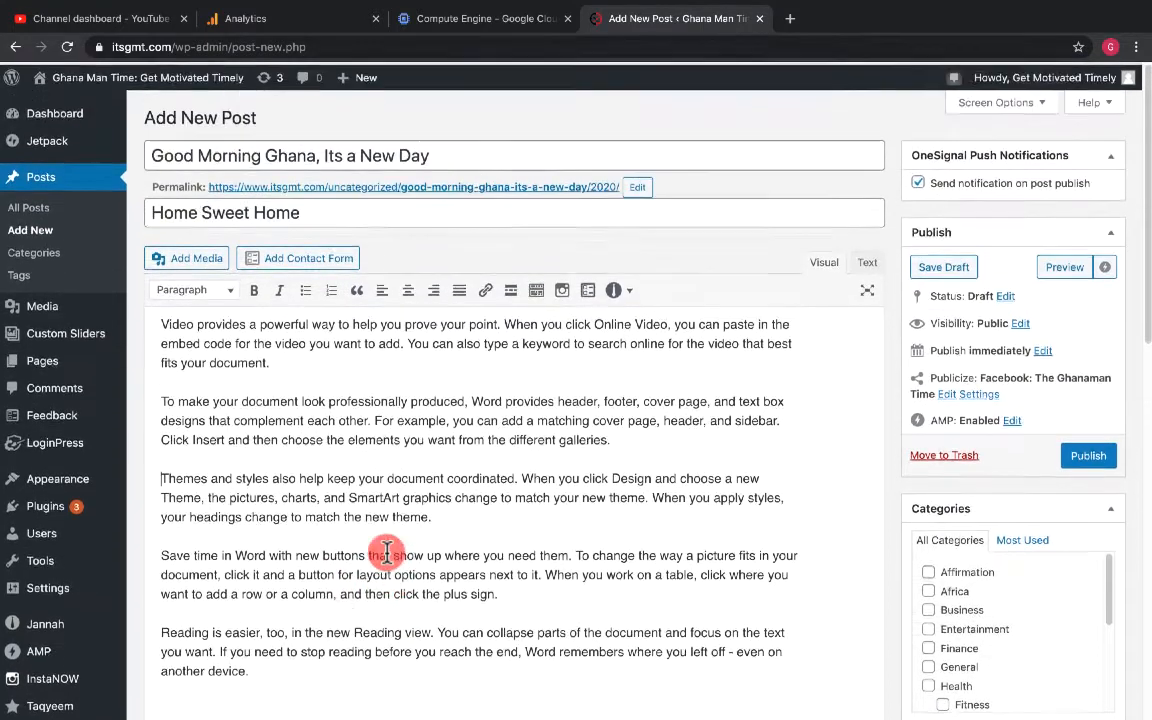
{"action": "left_click_drag", "start_coordinate": [258, 673], "coordinate": [163, 323]}
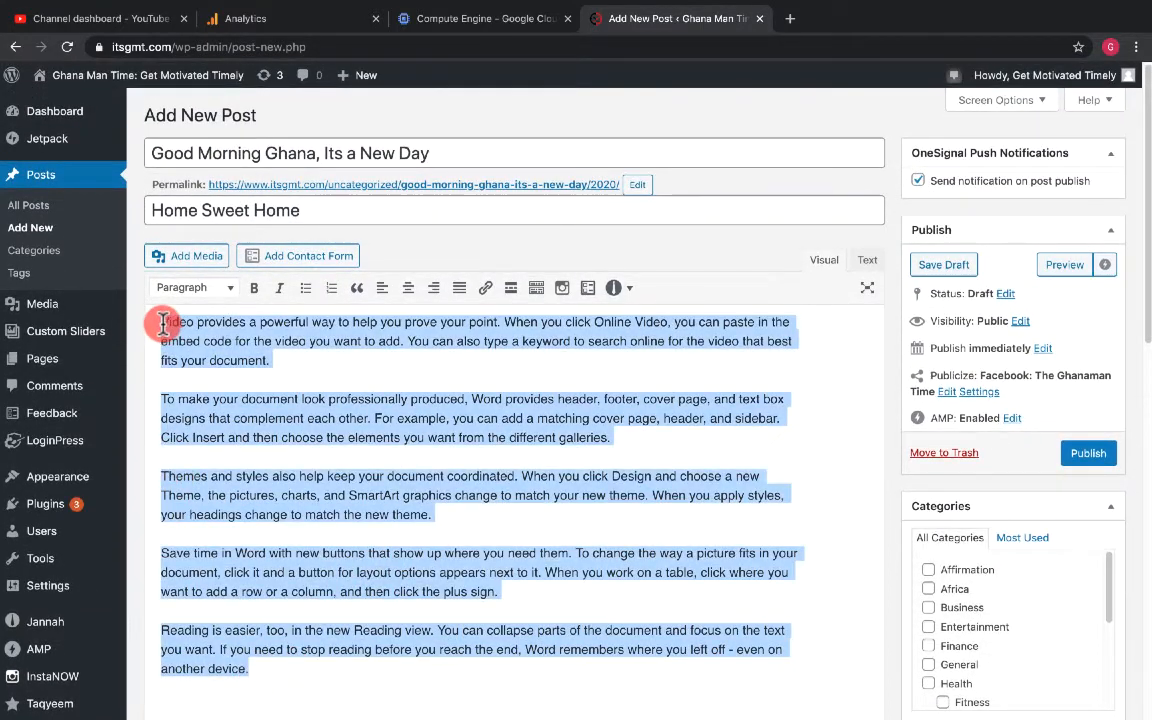
{"action": "left_click", "coordinate": [460, 287]}
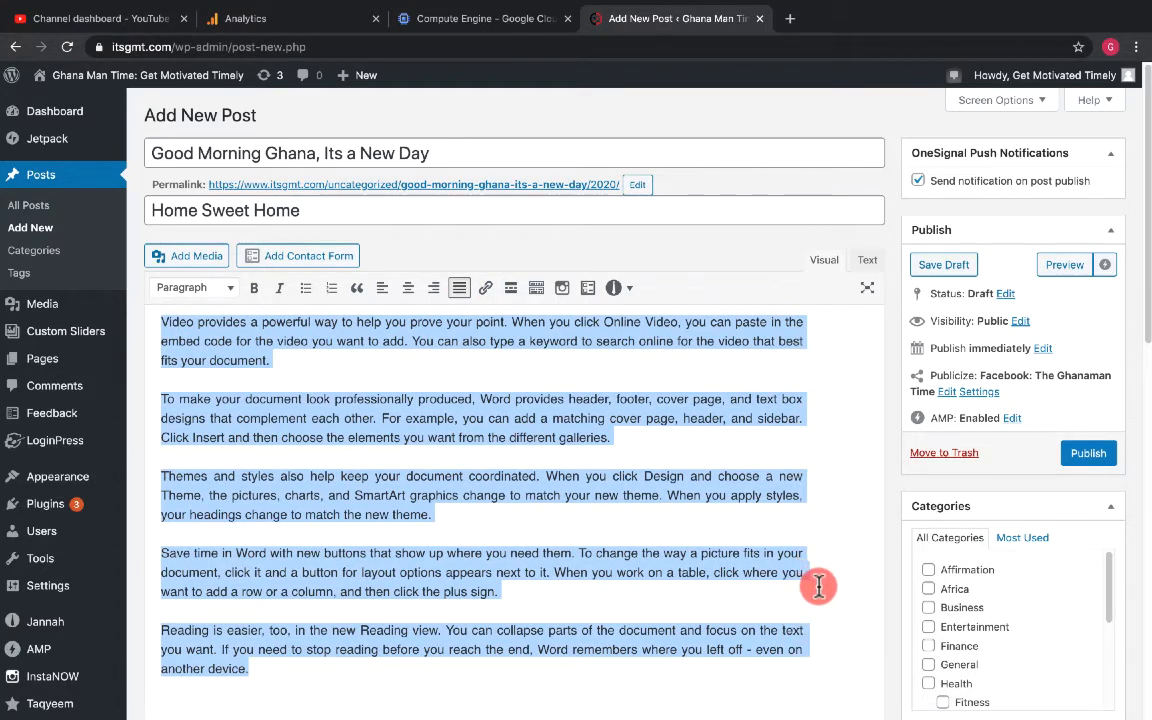
{"action": "left_click", "coordinate": [774, 602]}
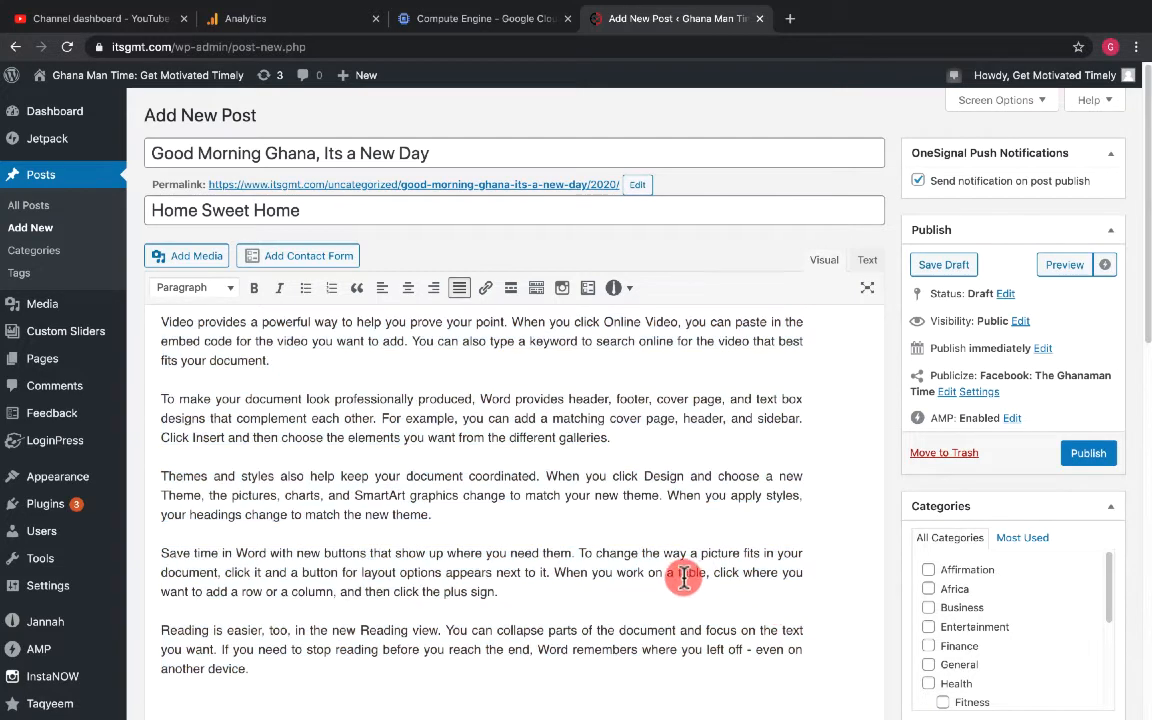
- Add a new empty paragraph after the last paragraph of the body
{"action": "scroll", "coordinate": [684, 577], "scroll_direction": "down", "scroll_amount": 1}
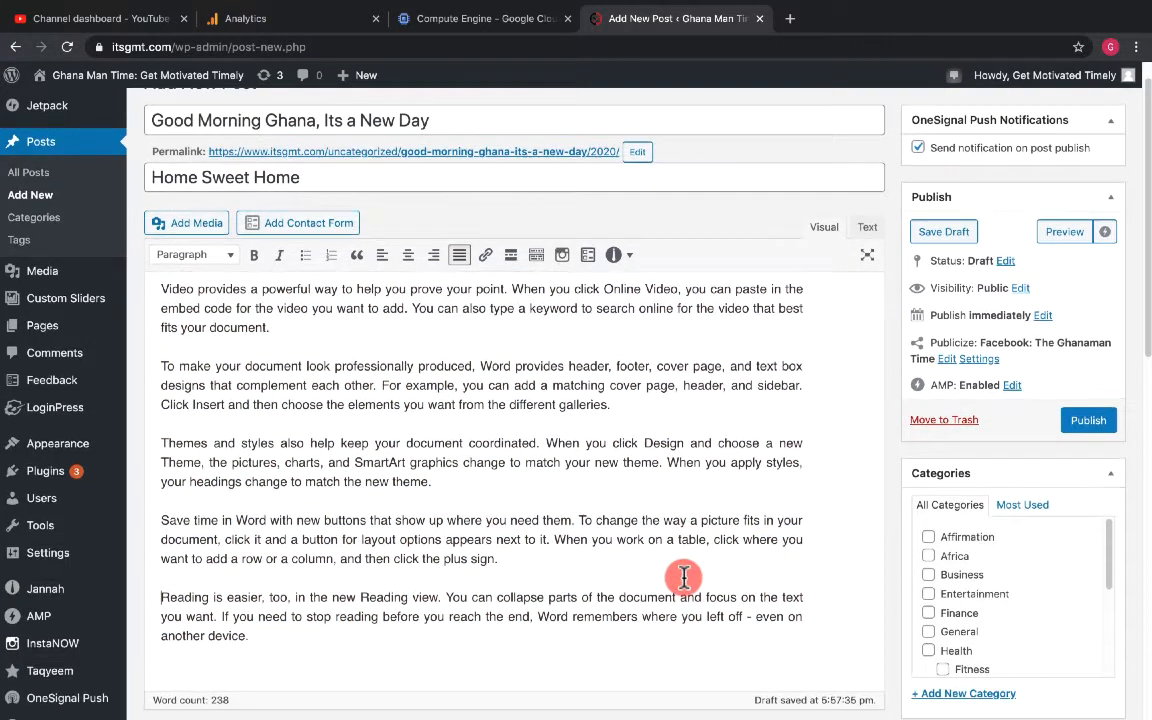
{"action": "left_click", "coordinate": [265, 638]}
{"action": "key", "text": "Return"}
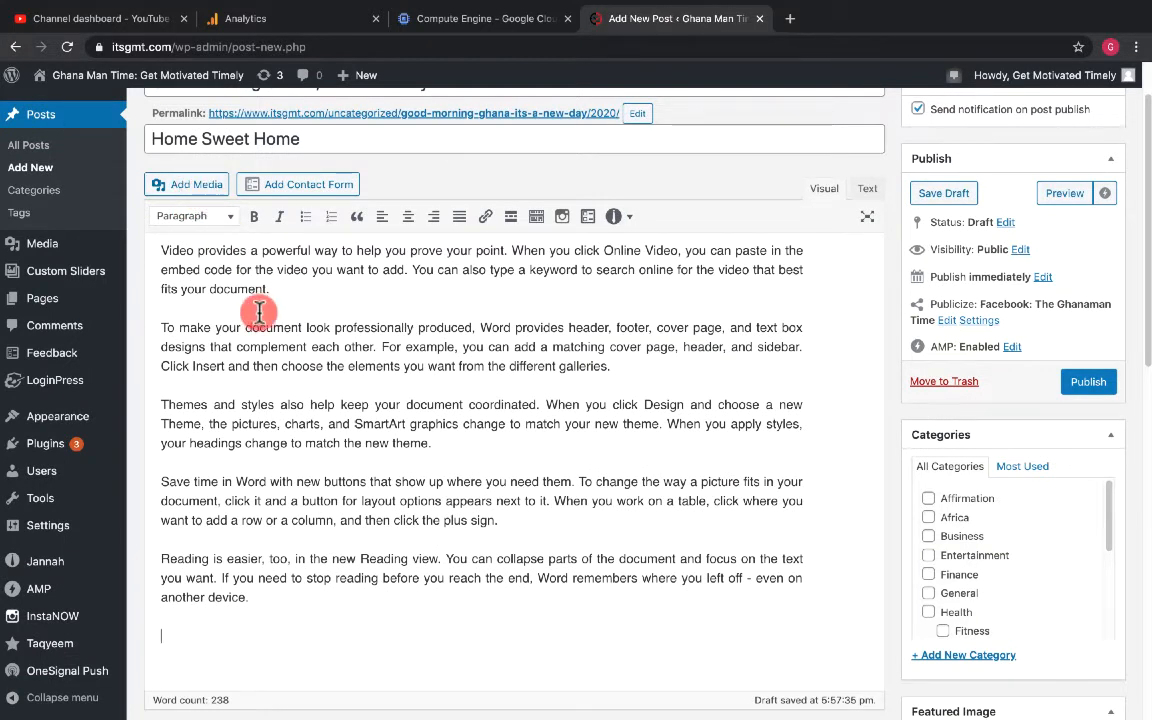
- Place the cursor after the third paragraph and upload gettyimages-166414184 from the XBLACK Graphics GBC folder as new media
{"action": "left_click", "coordinate": [458, 438]}
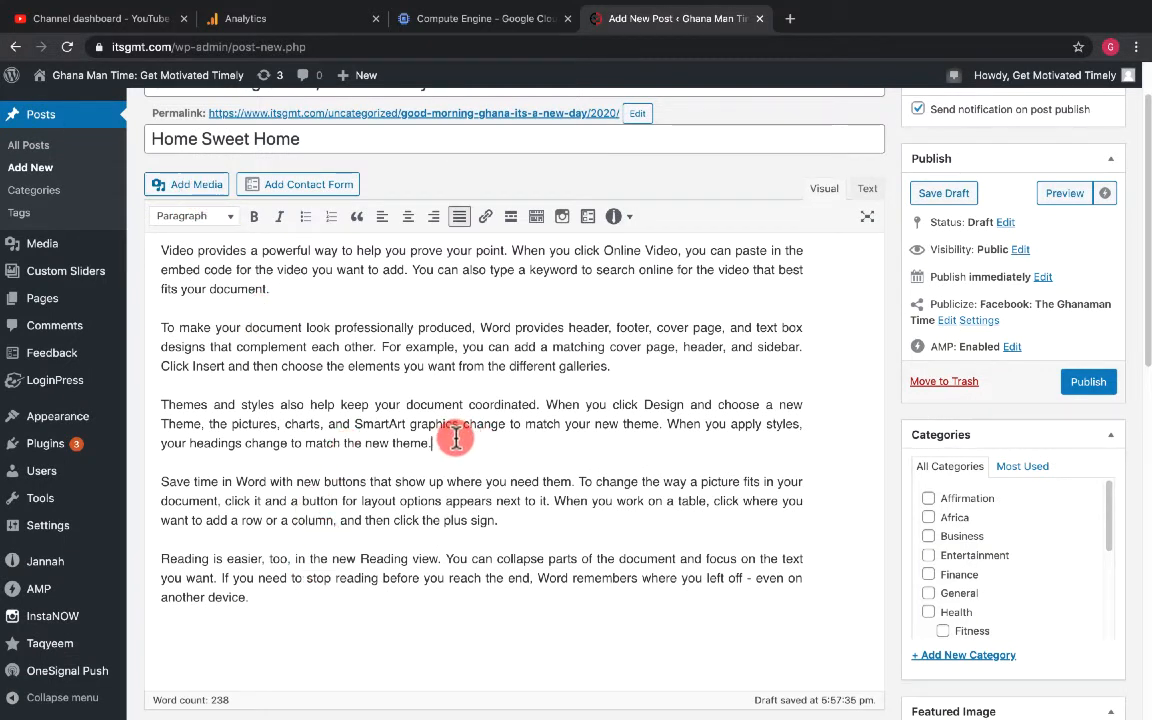
{"action": "left_click", "coordinate": [200, 186]}
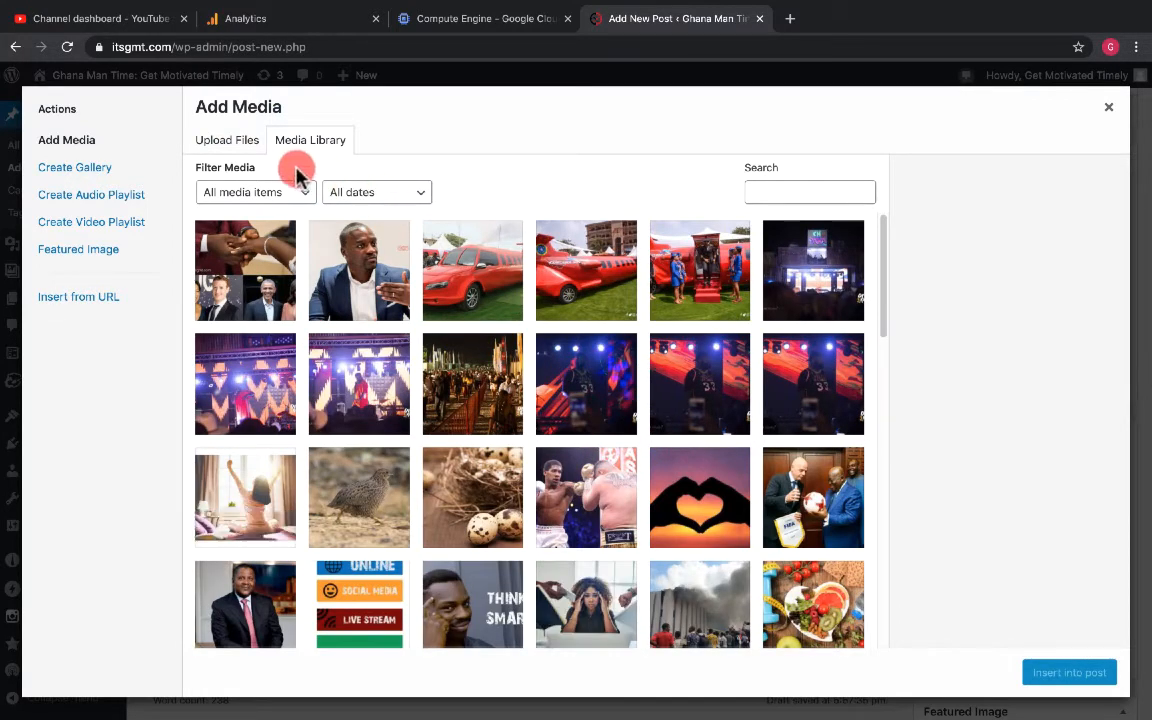
{"action": "left_click", "coordinate": [236, 148]}
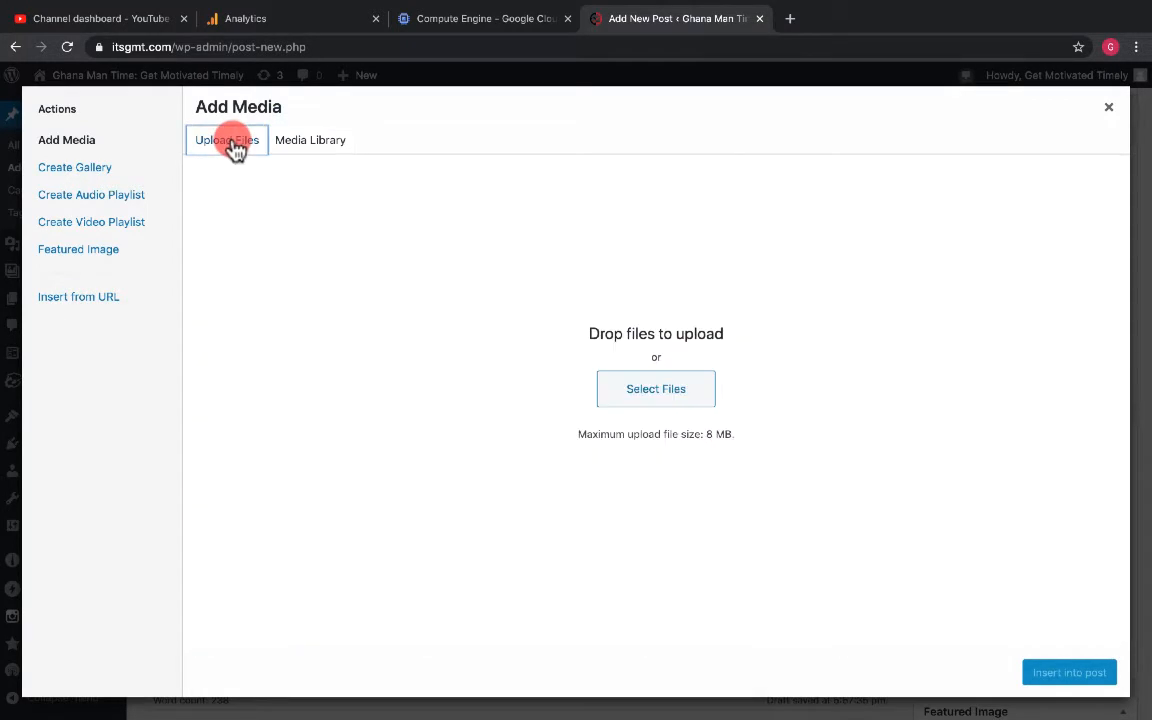
{"action": "left_click", "coordinate": [655, 400]}
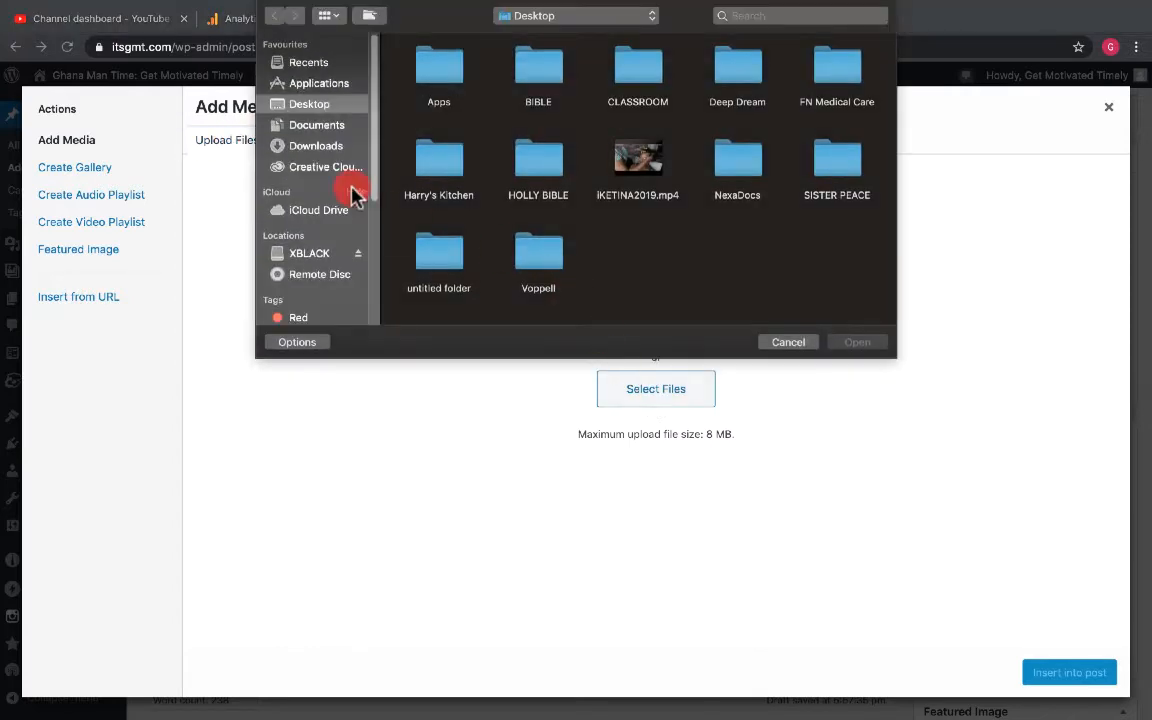
{"action": "left_click", "coordinate": [320, 255]}
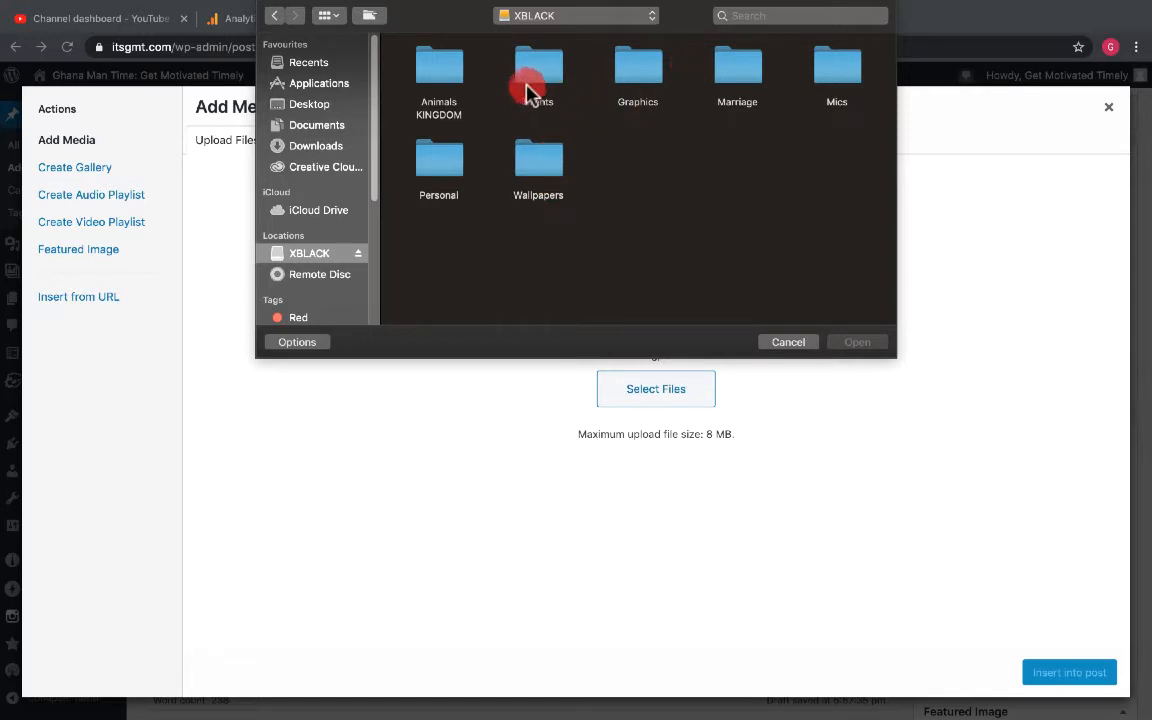
{"action": "left_click", "coordinate": [638, 68]}
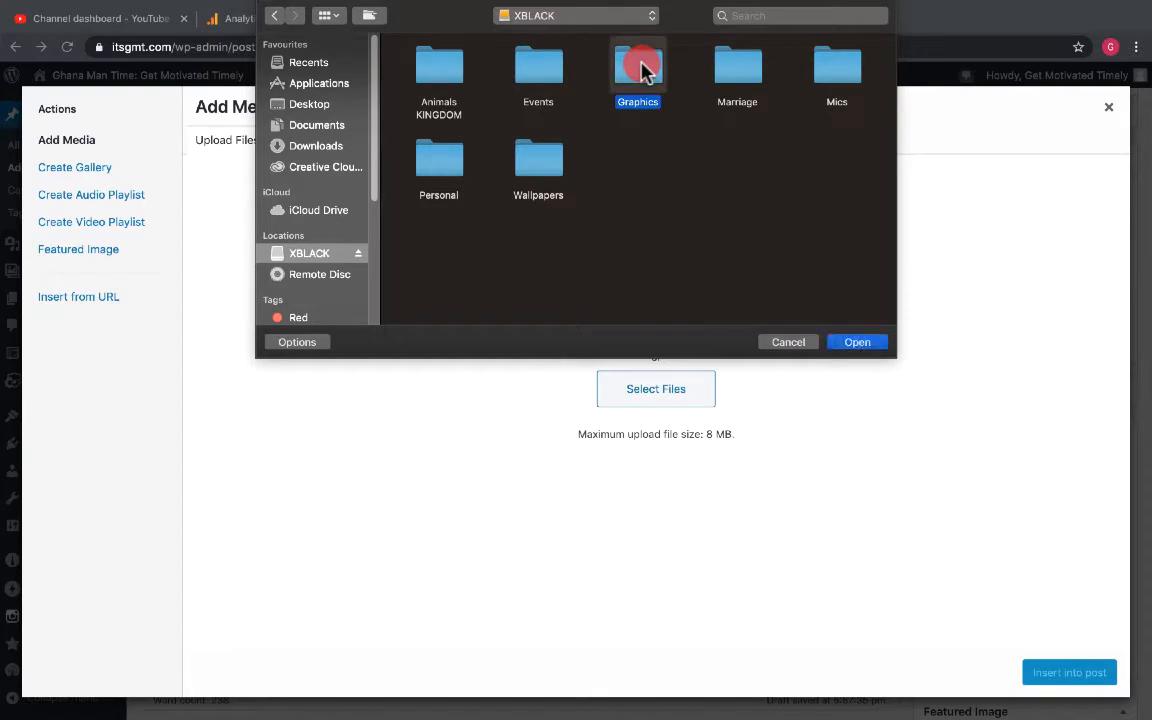
{"action": "double_click", "coordinate": [638, 68]}
{"action": "left_click", "coordinate": [519, 85]}
{"action": "double_click", "coordinate": [519, 85]}
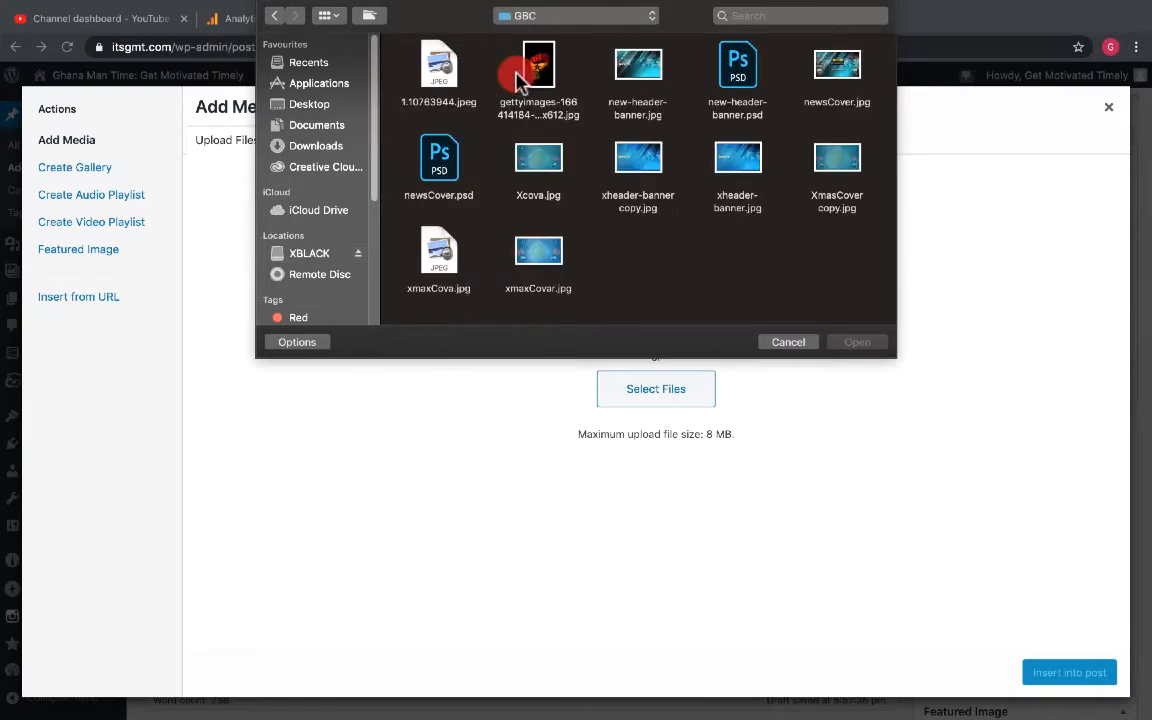
{"action": "left_click", "coordinate": [525, 62]}
{"action": "left_click", "coordinate": [876, 345]}
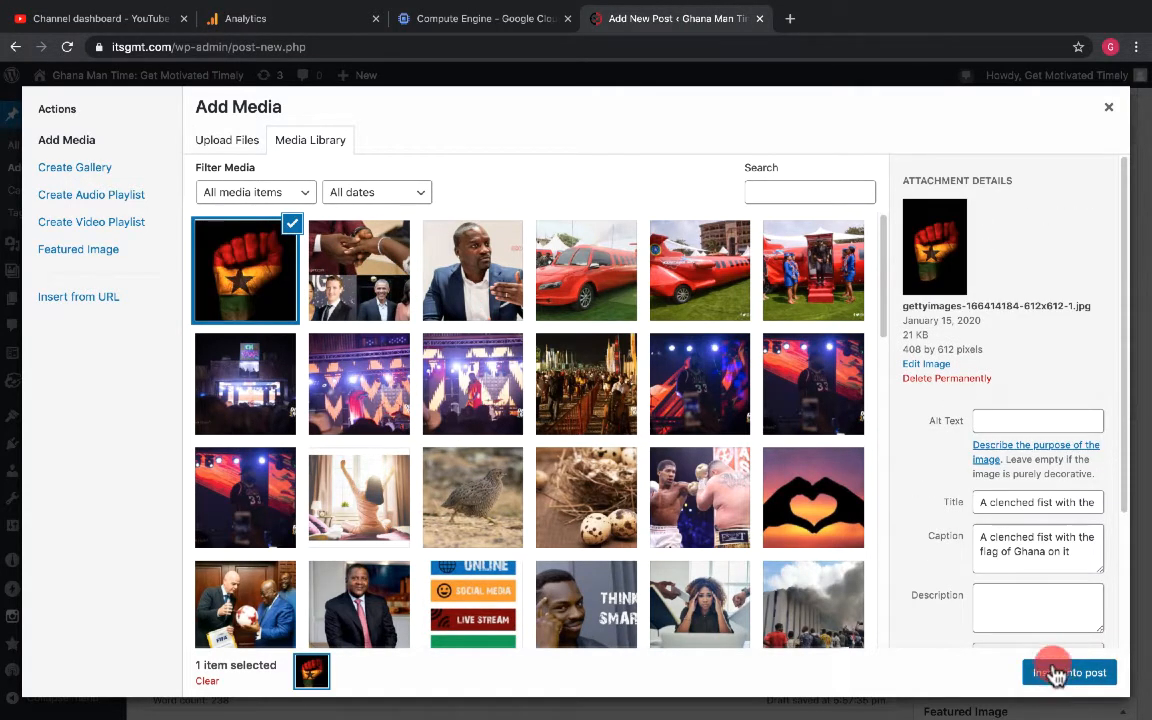
- Set the image display size to Medium – 200 × 300 and insert it into the post
{"action": "scroll", "coordinate": [1048, 624], "scroll_direction": "down", "scroll_amount": 3}
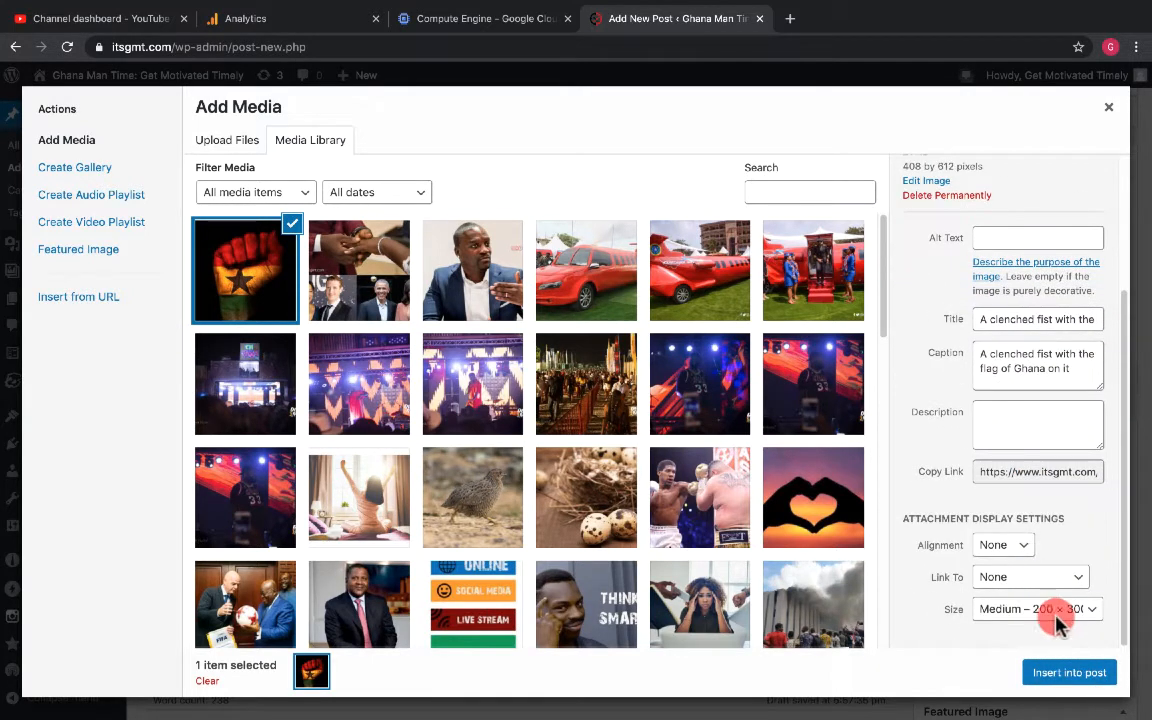
{"action": "left_click", "coordinate": [1076, 612]}
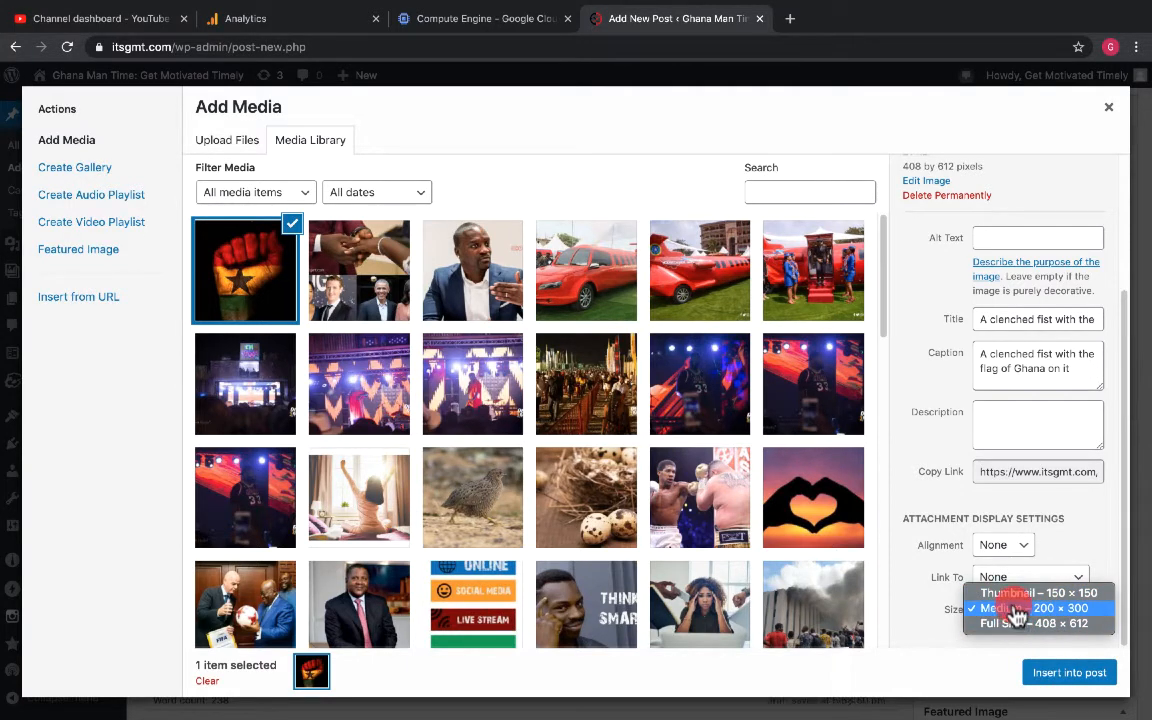
{"action": "left_click", "coordinate": [1058, 676]}
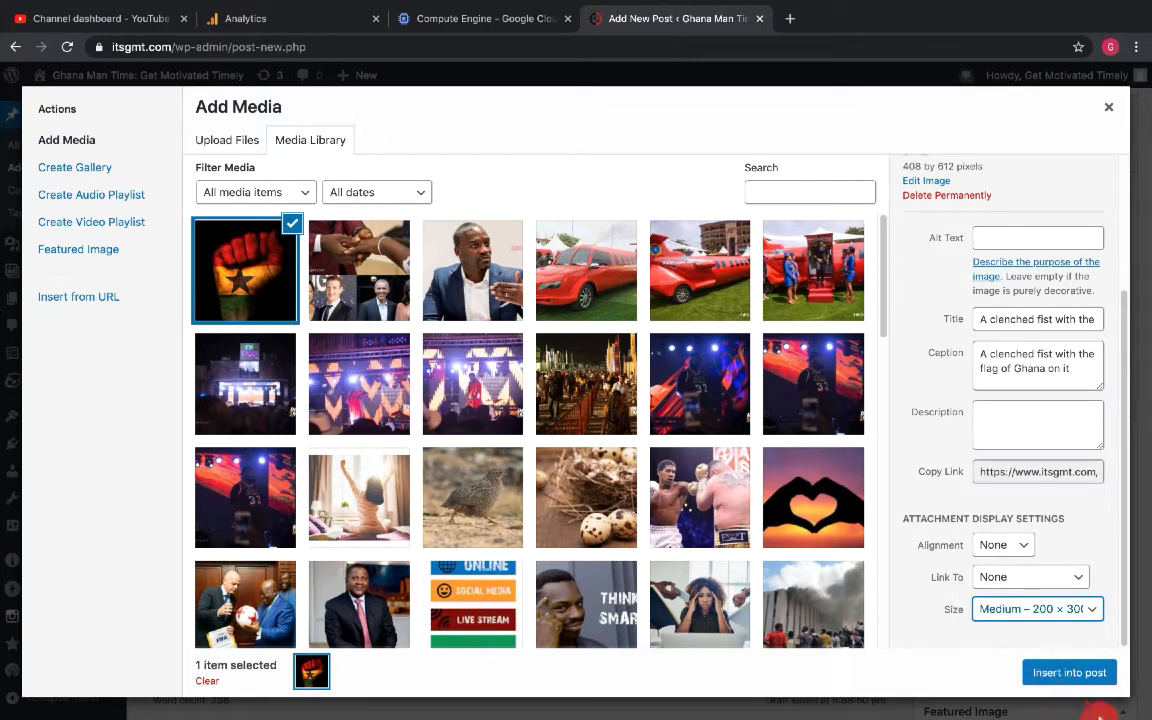
{"action": "left_click", "coordinate": [1070, 673]}
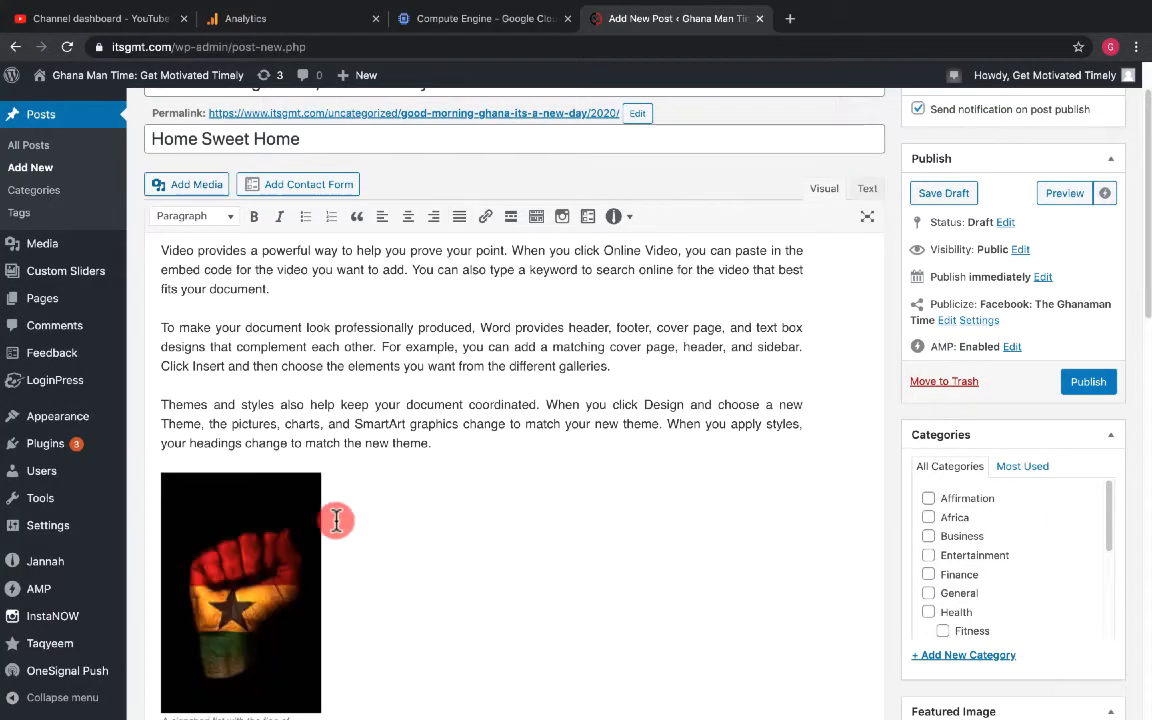
- Select the inserted image and align it to the left so the text wraps beside it
{"action": "left_click", "coordinate": [265, 478]}
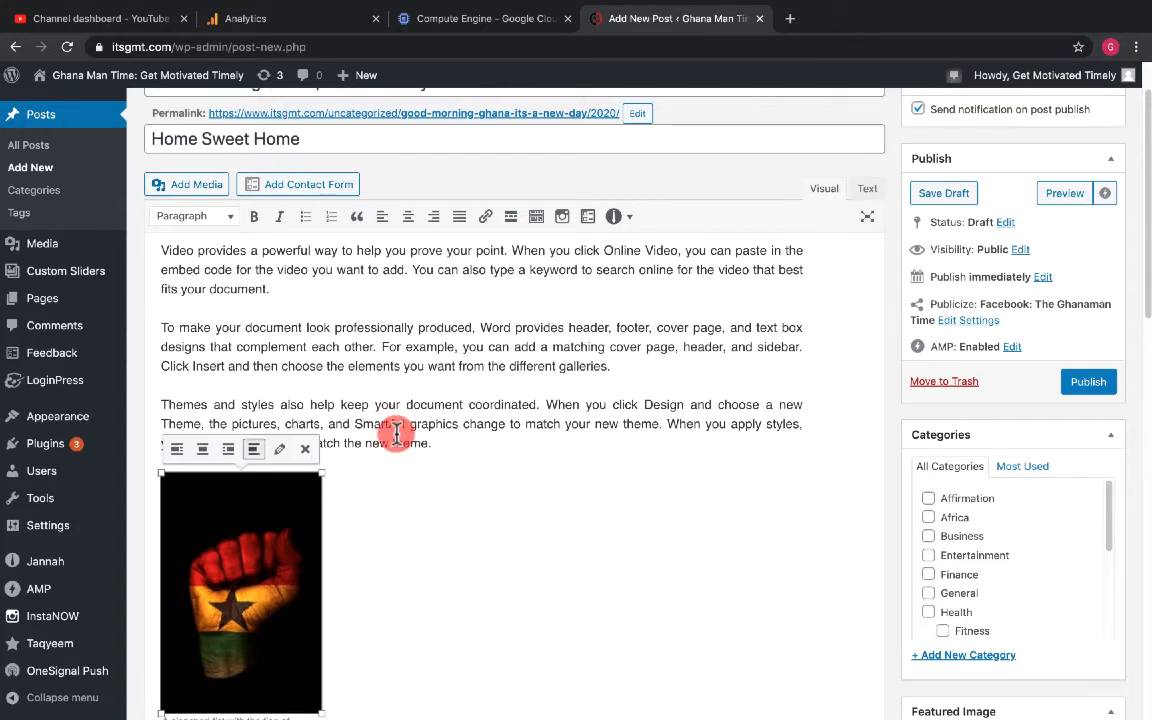
{"action": "scroll", "coordinate": [400, 432], "scroll_direction": "up", "scroll_amount": 1}
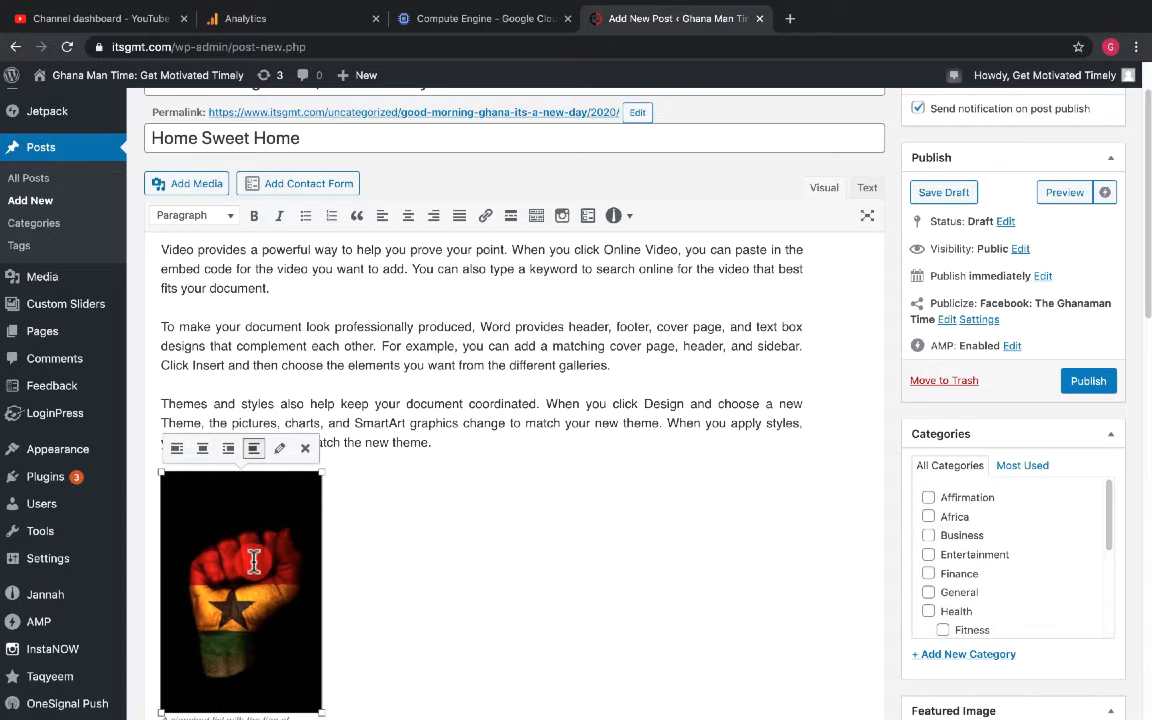
{"action": "left_click", "coordinate": [246, 358]}
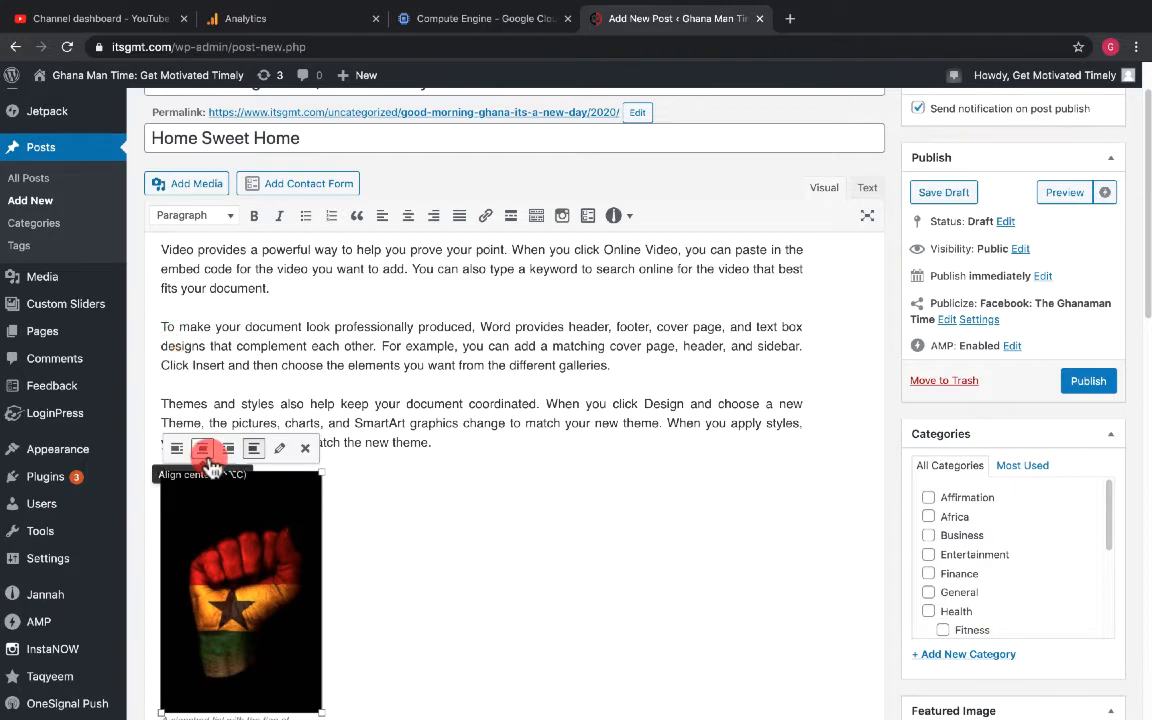
{"action": "left_click", "coordinate": [179, 449]}
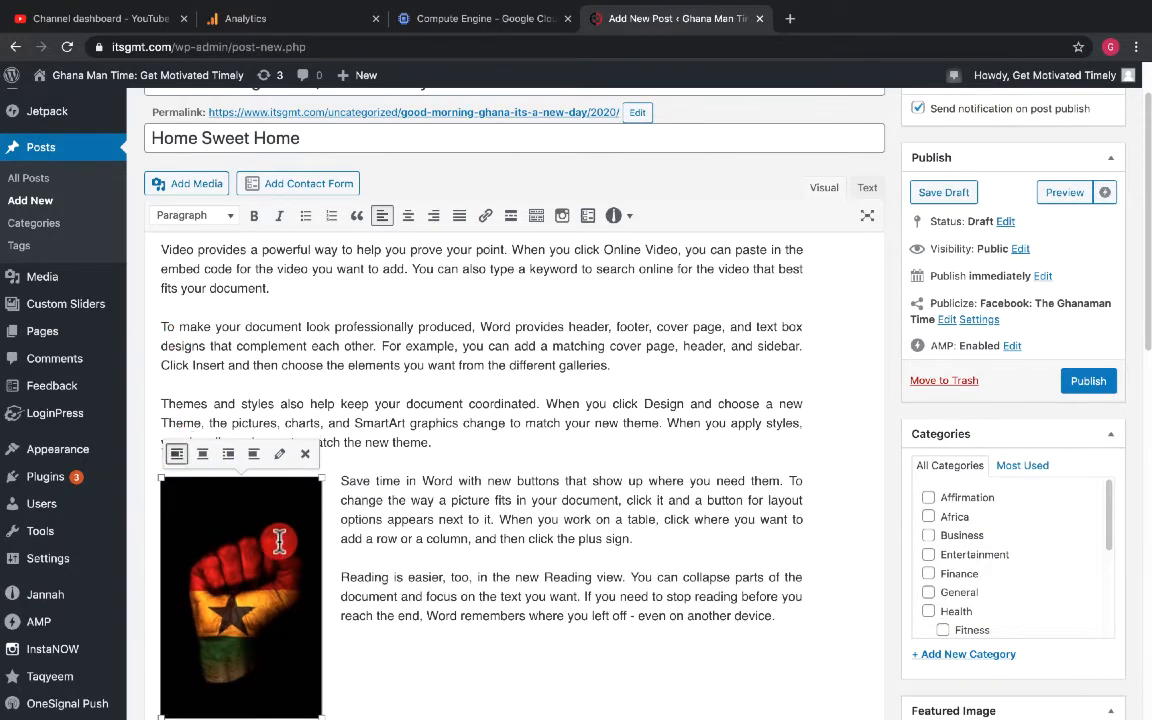
- Try to drag the image up beside the third paragraph
{"action": "scroll", "coordinate": [447, 527], "scroll_direction": "down", "scroll_amount": 2}
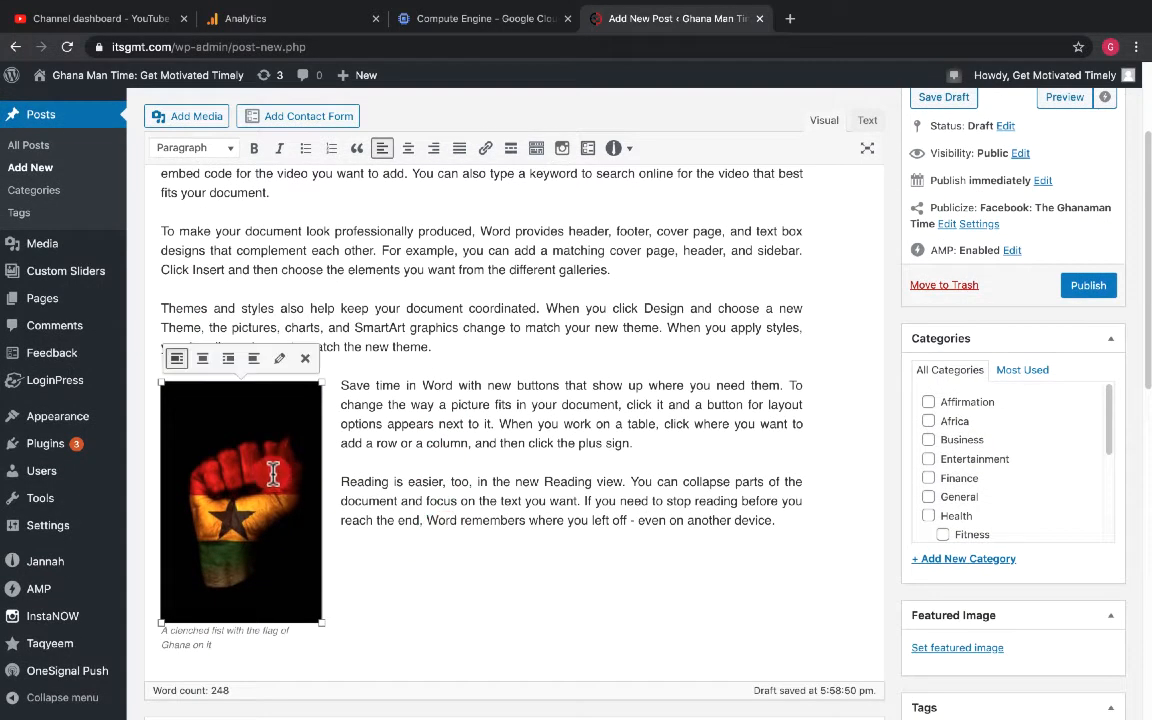
{"action": "left_click_drag", "start_coordinate": [273, 473], "coordinate": [235, 310]}
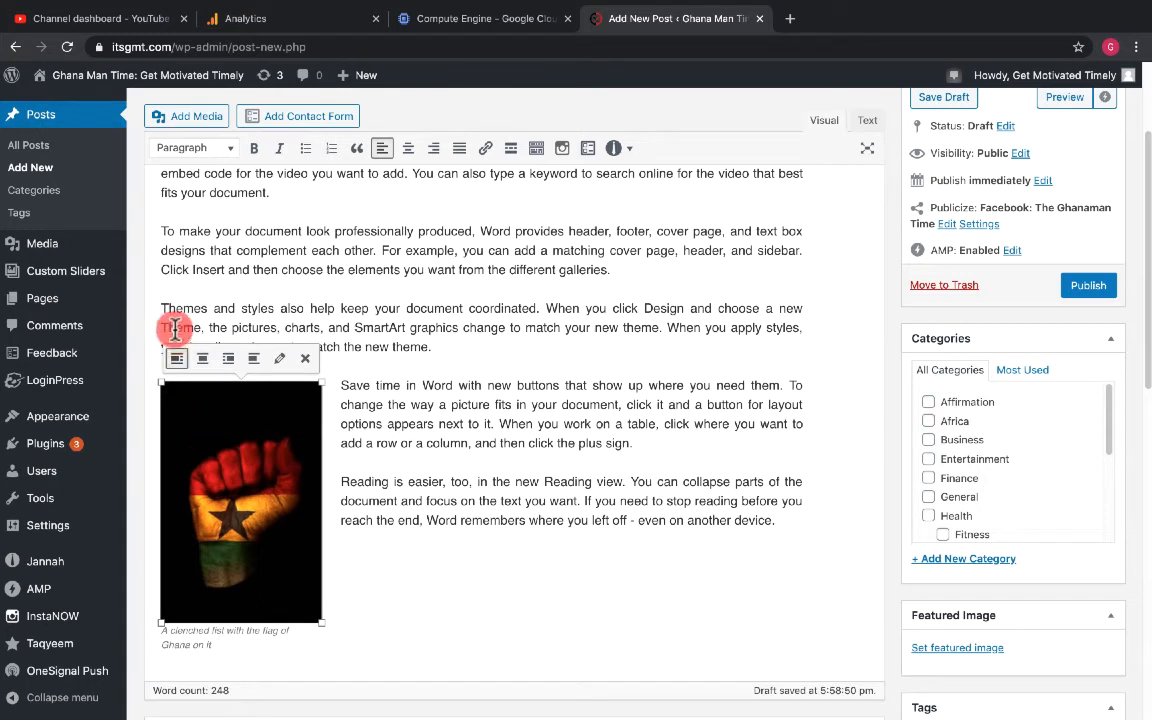
{"action": "left_click_drag", "start_coordinate": [213, 449], "coordinate": [159, 307]}
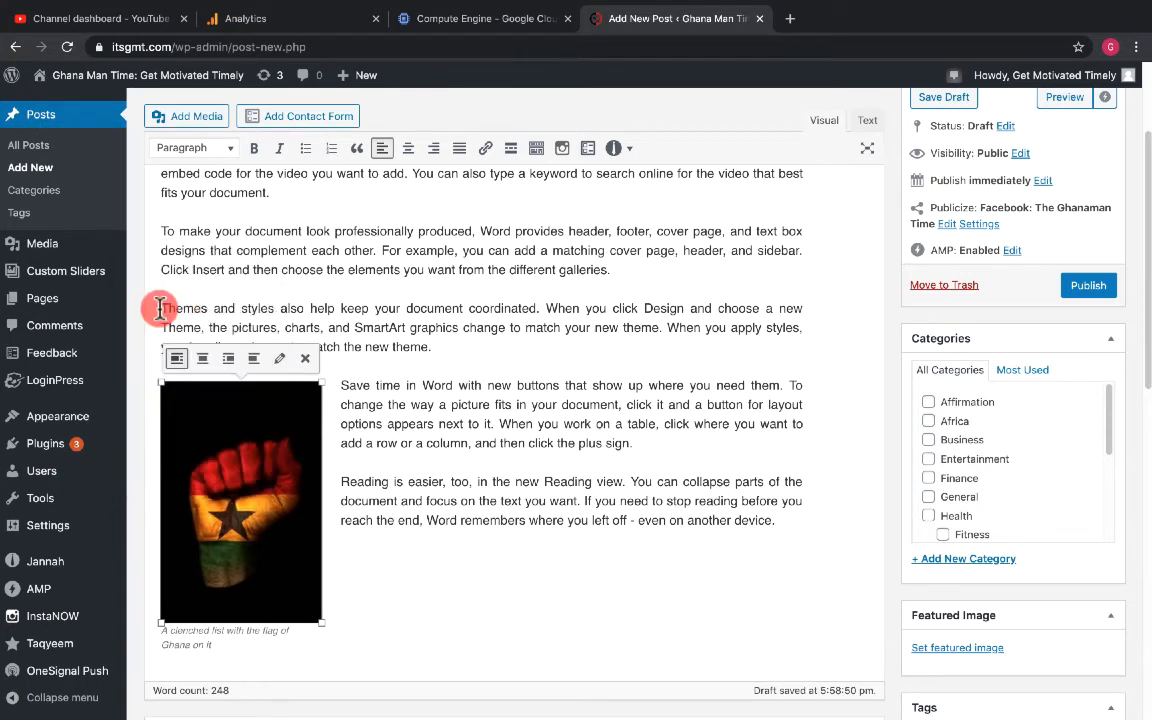
{"action": "left_click", "coordinate": [451, 541]}
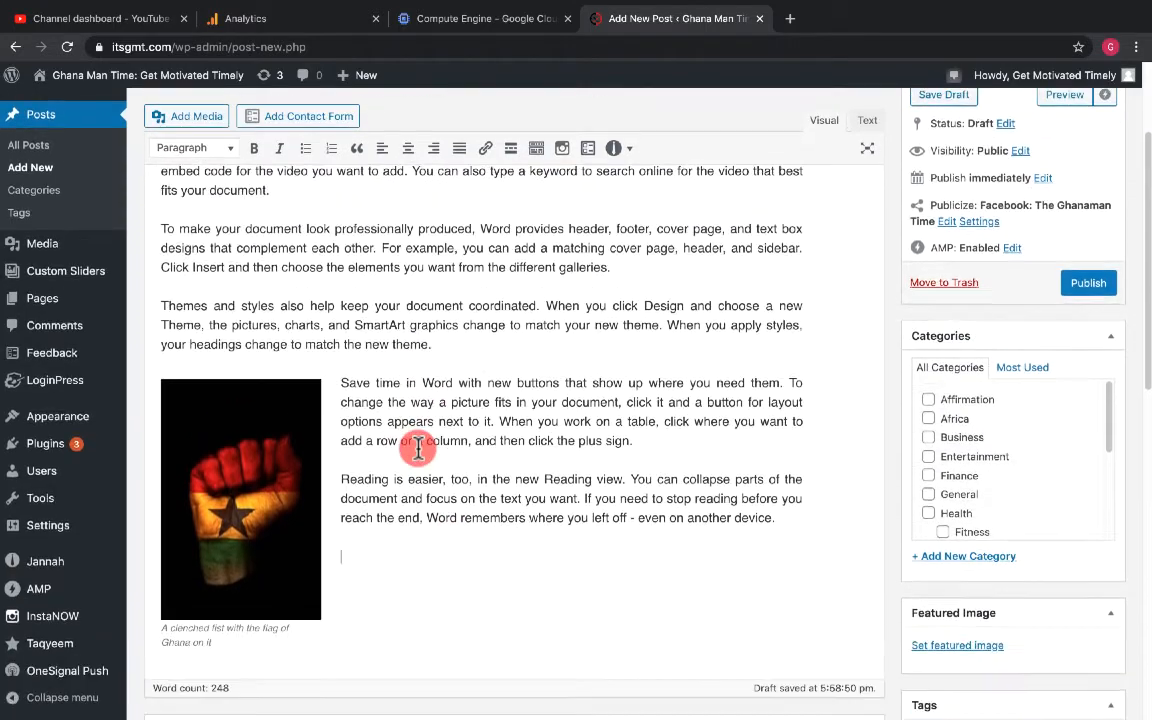
- Assign the post to the Africa category
{"action": "scroll", "coordinate": [380, 489], "scroll_direction": "up", "scroll_amount": 2}
{"action": "scroll", "coordinate": [380, 489], "scroll_direction": "down", "scroll_amount": 1}
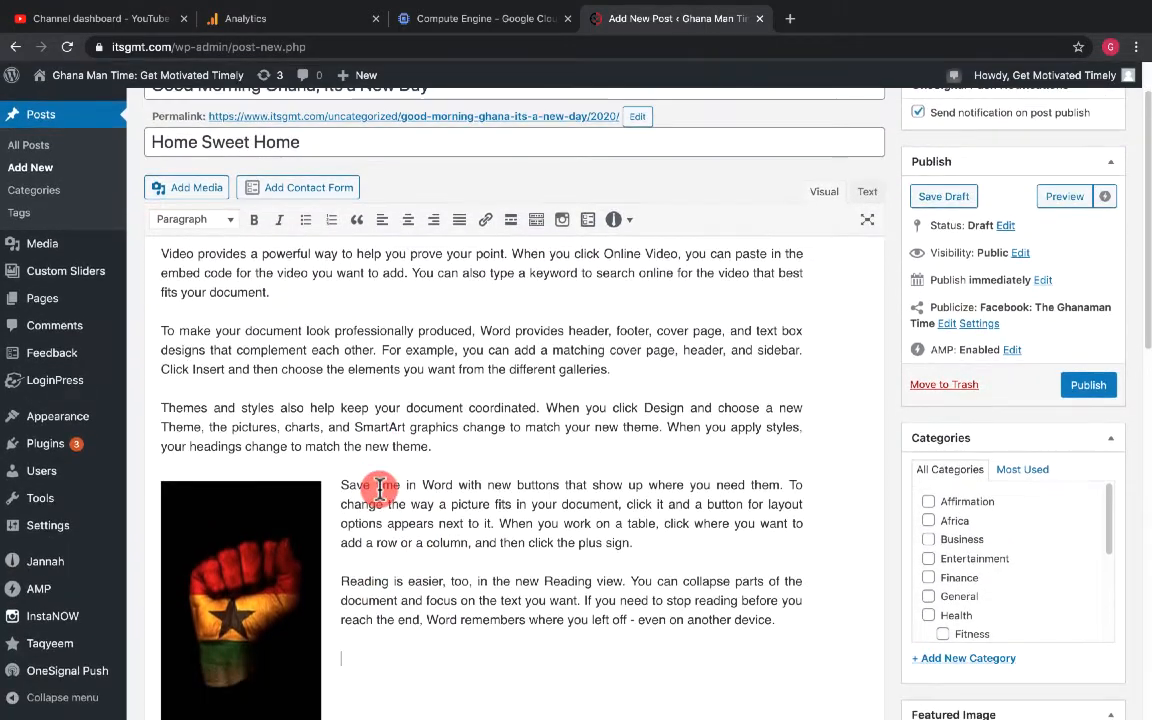
{"action": "scroll", "coordinate": [380, 489], "scroll_direction": "down", "scroll_amount": 5}
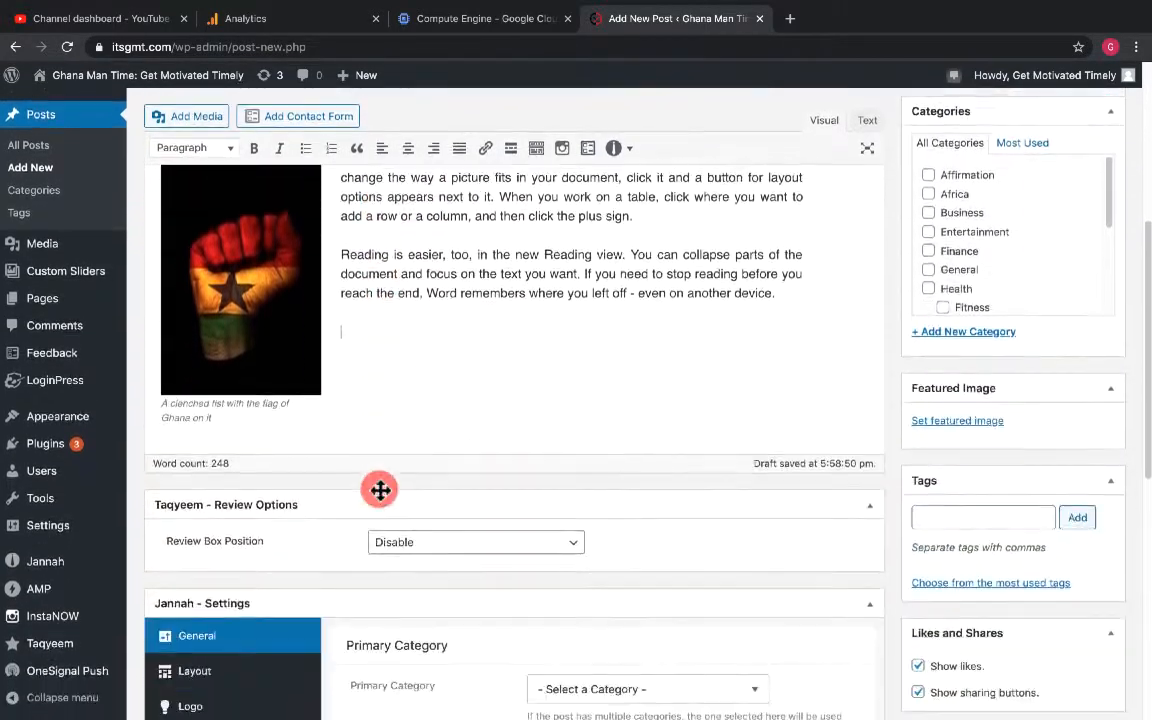
{"action": "scroll", "coordinate": [380, 489], "scroll_direction": "up", "scroll_amount": 5}
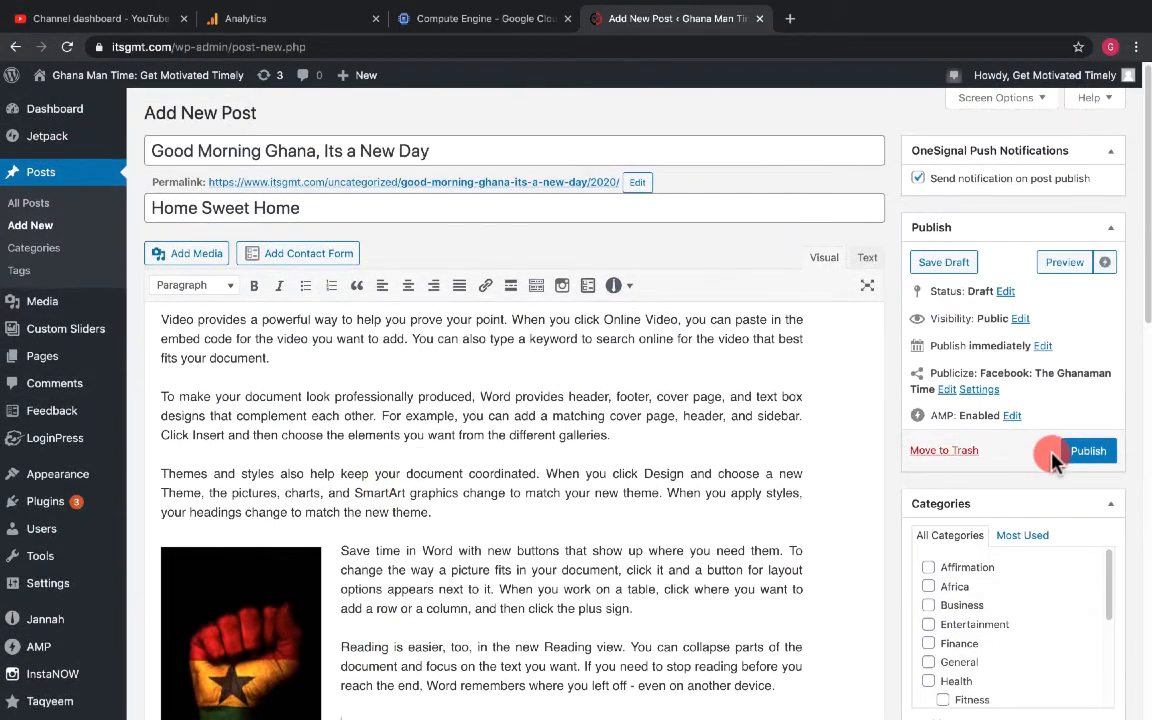
{"action": "scroll", "coordinate": [1053, 458], "scroll_direction": "down", "scroll_amount": 5}
{"action": "scroll", "coordinate": [1053, 458], "scroll_direction": "up", "scroll_amount": 2}
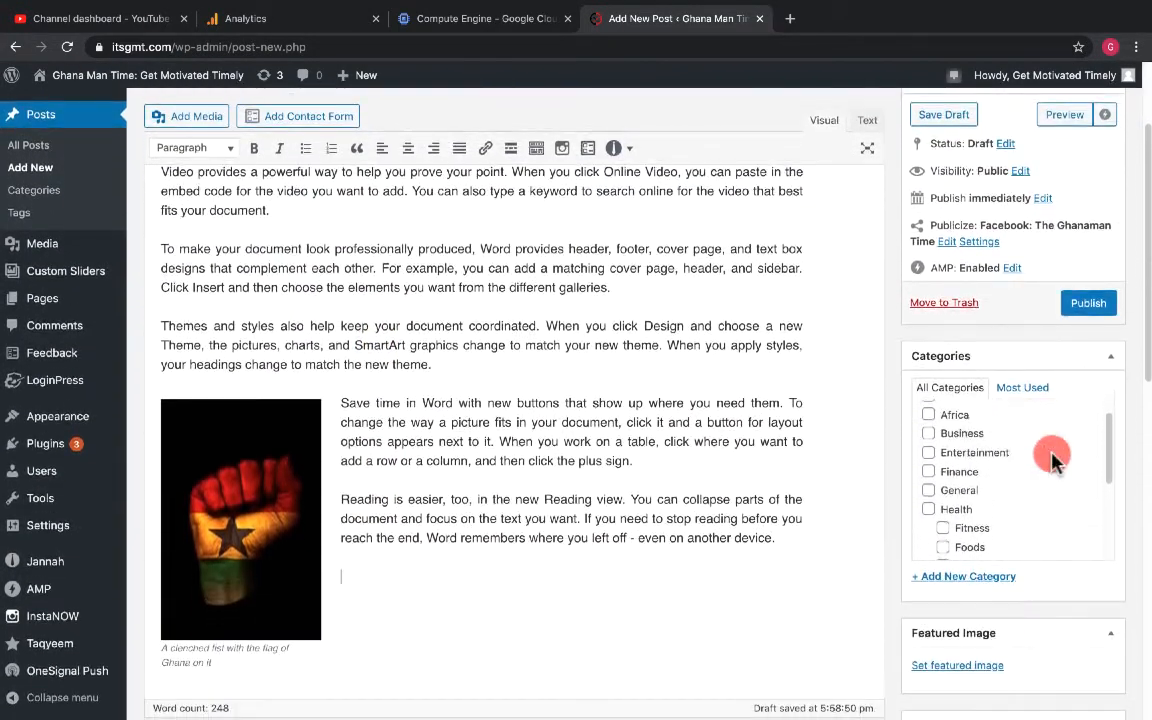
{"action": "scroll", "coordinate": [1035, 440], "scroll_direction": "down", "scroll_amount": 1}
{"action": "scroll", "coordinate": [996, 478], "scroll_direction": "up", "scroll_amount": 1}
{"action": "scroll", "coordinate": [996, 480], "scroll_direction": "up", "scroll_amount": 1}
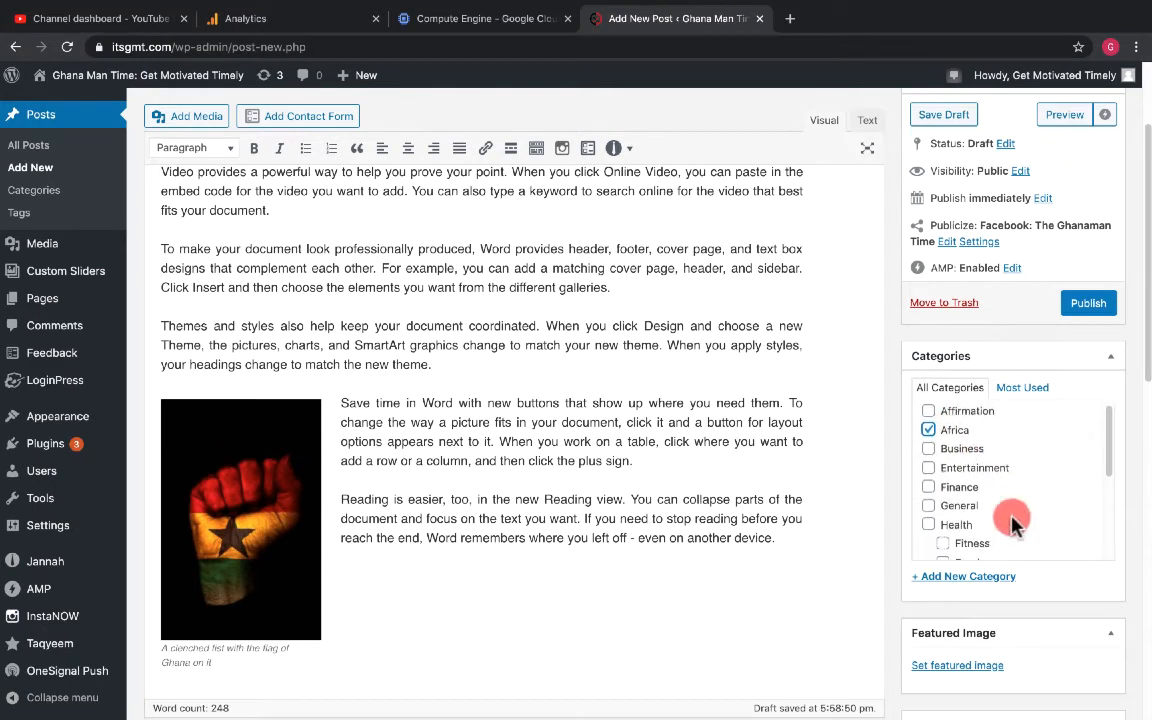
- Also tick the Business and Motivation categories for the post
{"action": "scroll", "coordinate": [1010, 522], "scroll_direction": "down", "scroll_amount": 1}
{"action": "left_click", "coordinate": [929, 439]}
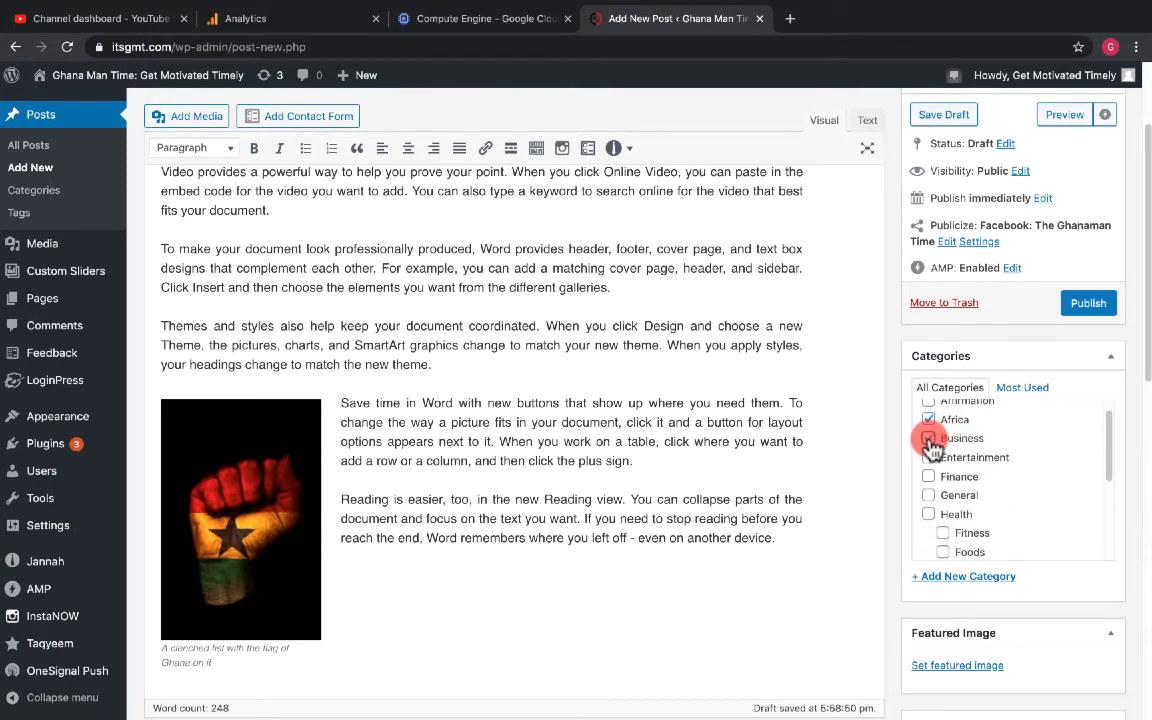
{"action": "scroll", "coordinate": [1018, 545], "scroll_direction": "down", "scroll_amount": 3}
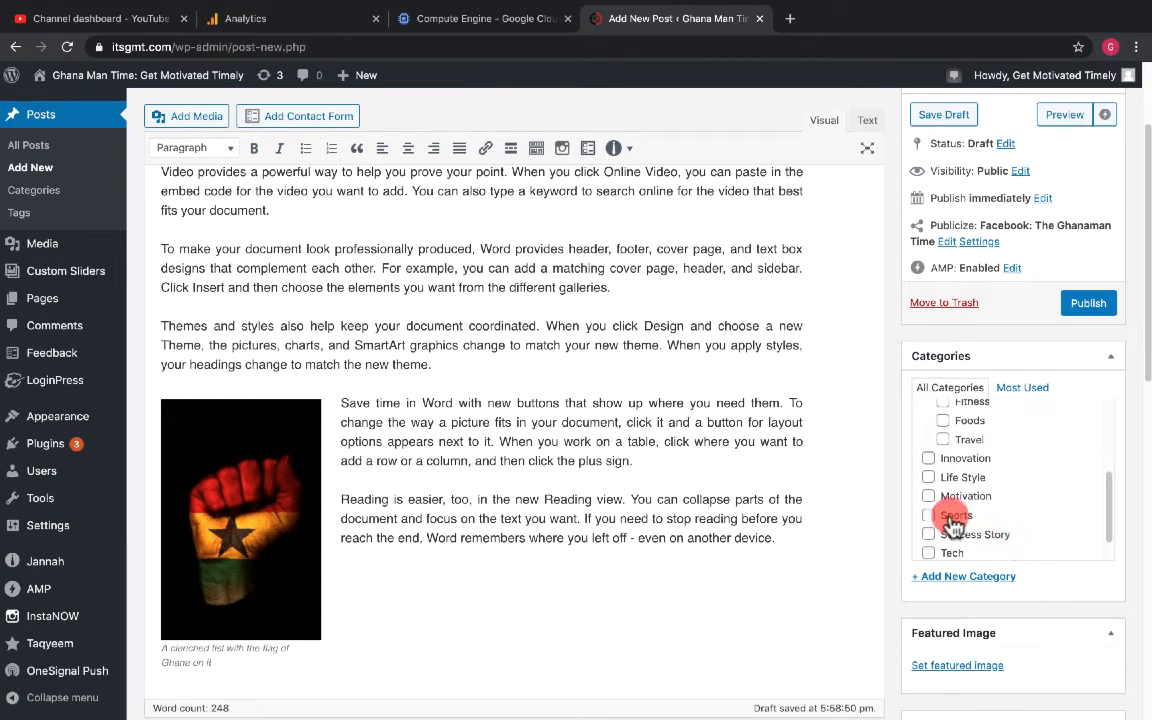
{"action": "scroll", "coordinate": [945, 506], "scroll_direction": "down", "scroll_amount": 2}
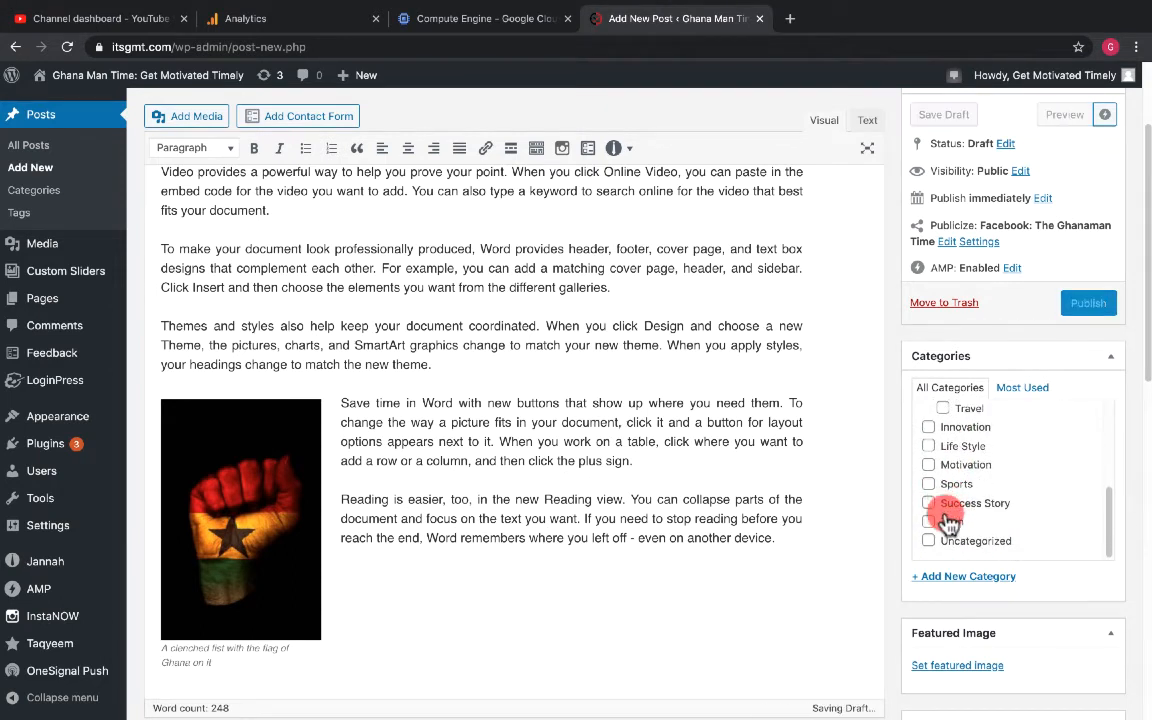
{"action": "left_click", "coordinate": [930, 466]}
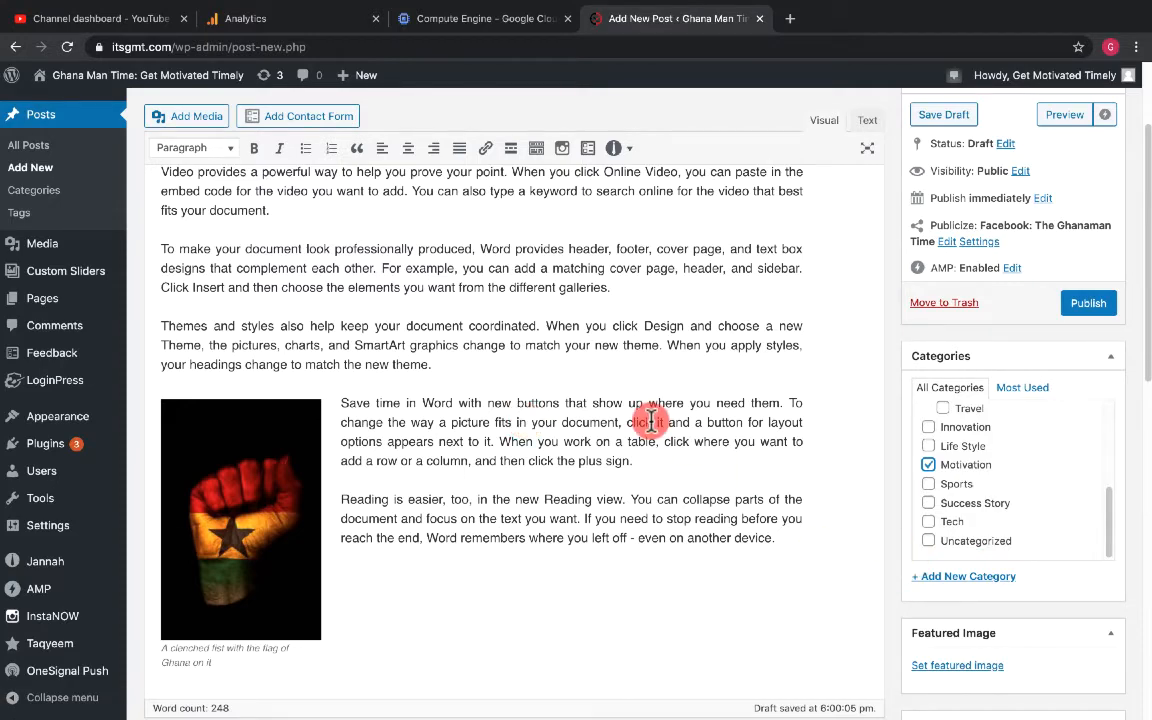
- Set the hourglass photo from the media library as the post's featured image
{"action": "scroll", "coordinate": [653, 398], "scroll_direction": "up", "scroll_amount": 3}
{"action": "scroll", "coordinate": [653, 398], "scroll_direction": "down", "scroll_amount": 3}
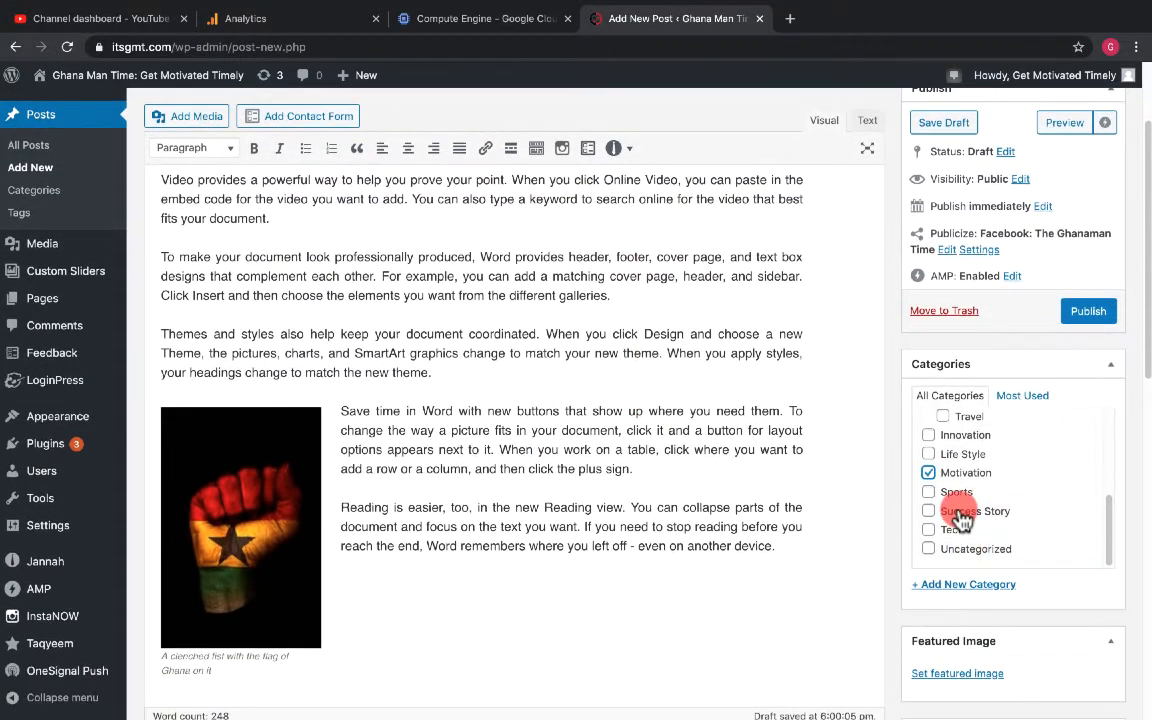
{"action": "scroll", "coordinate": [955, 515], "scroll_direction": "down", "scroll_amount": 1}
{"action": "scroll", "coordinate": [1000, 650], "scroll_direction": "down", "scroll_amount": 1}
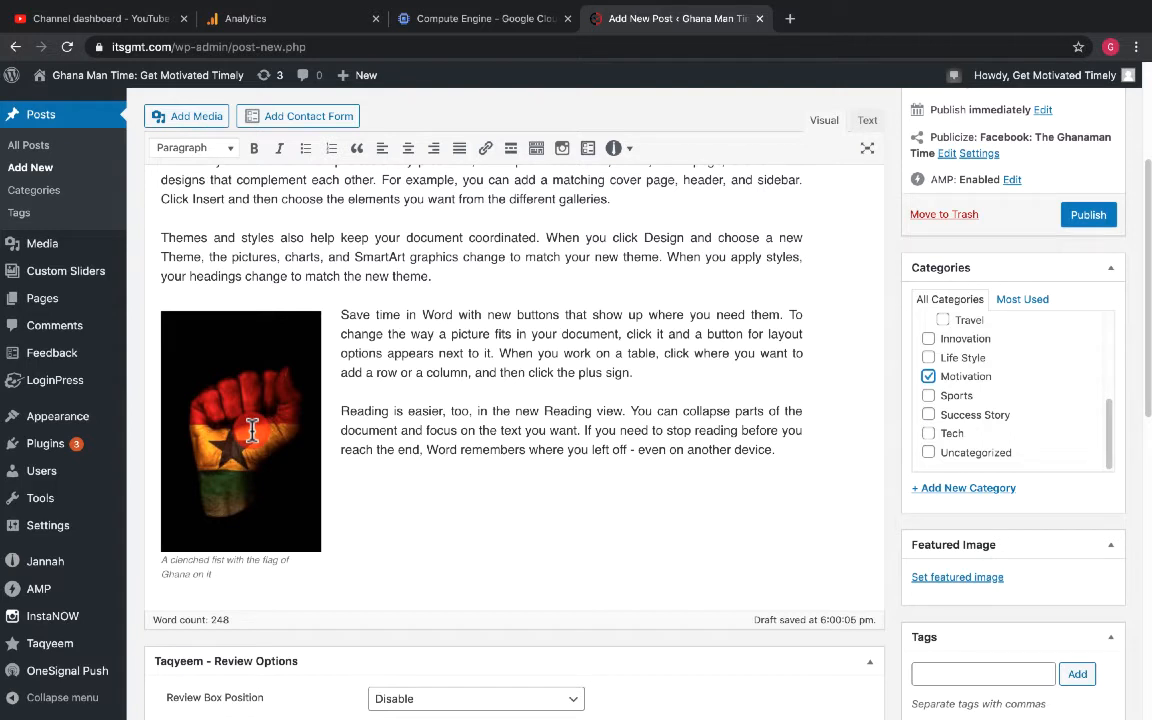
{"action": "left_click", "coordinate": [949, 580]}
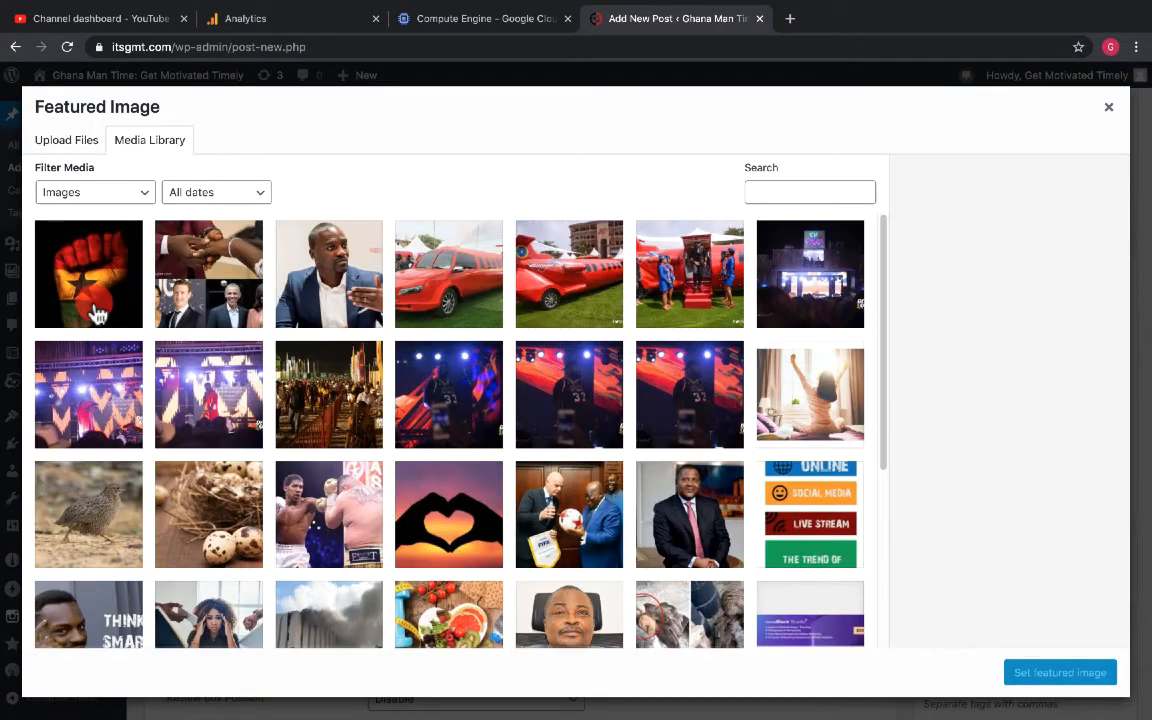
{"action": "scroll", "coordinate": [200, 340], "scroll_direction": "down", "scroll_amount": 6}
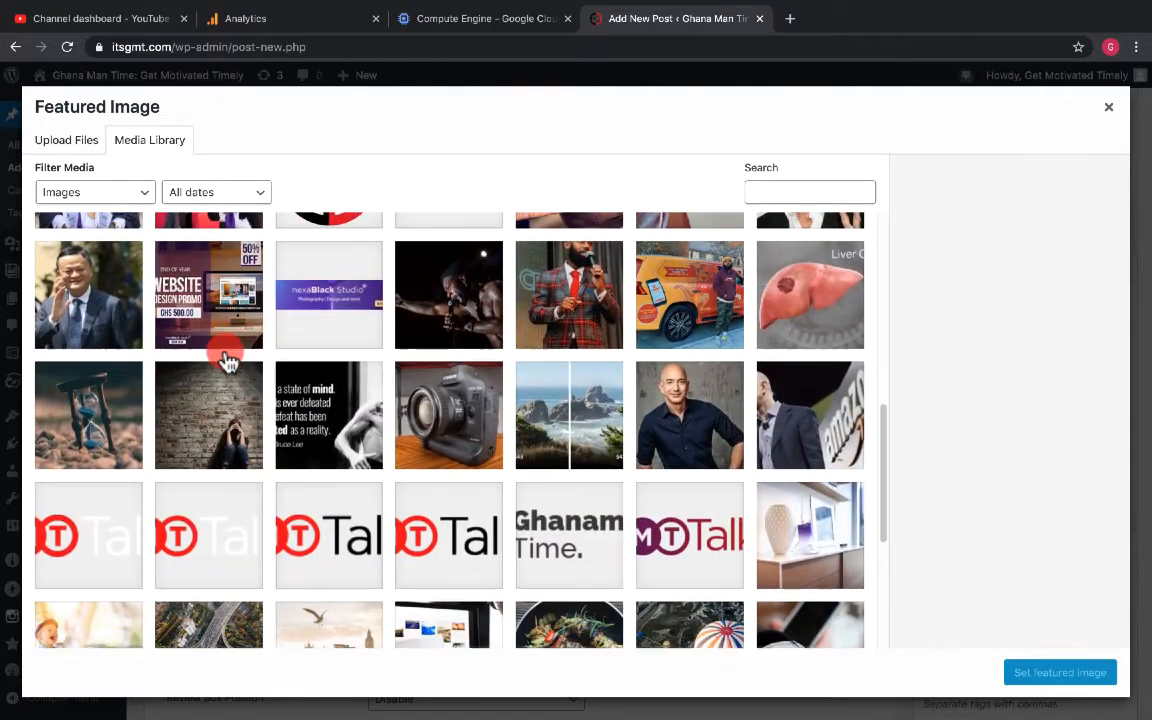
{"action": "scroll", "coordinate": [228, 362], "scroll_direction": "down", "scroll_amount": 2}
{"action": "left_click", "coordinate": [100, 290]}
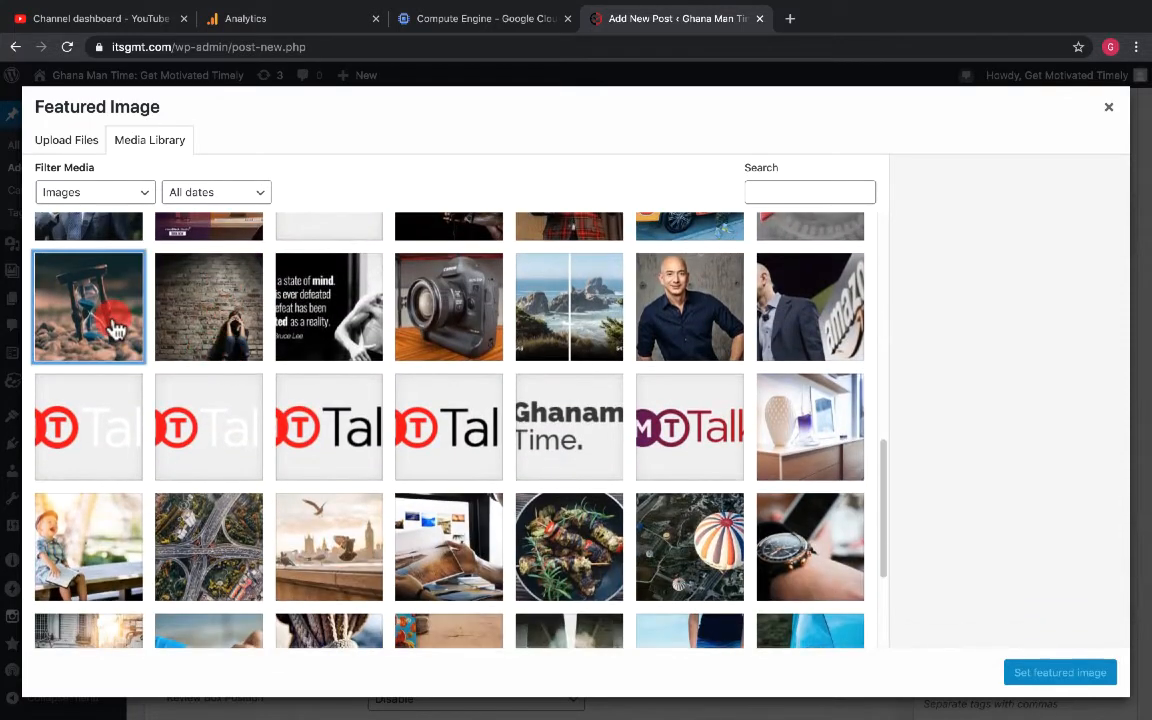
{"action": "left_click", "coordinate": [1046, 678]}
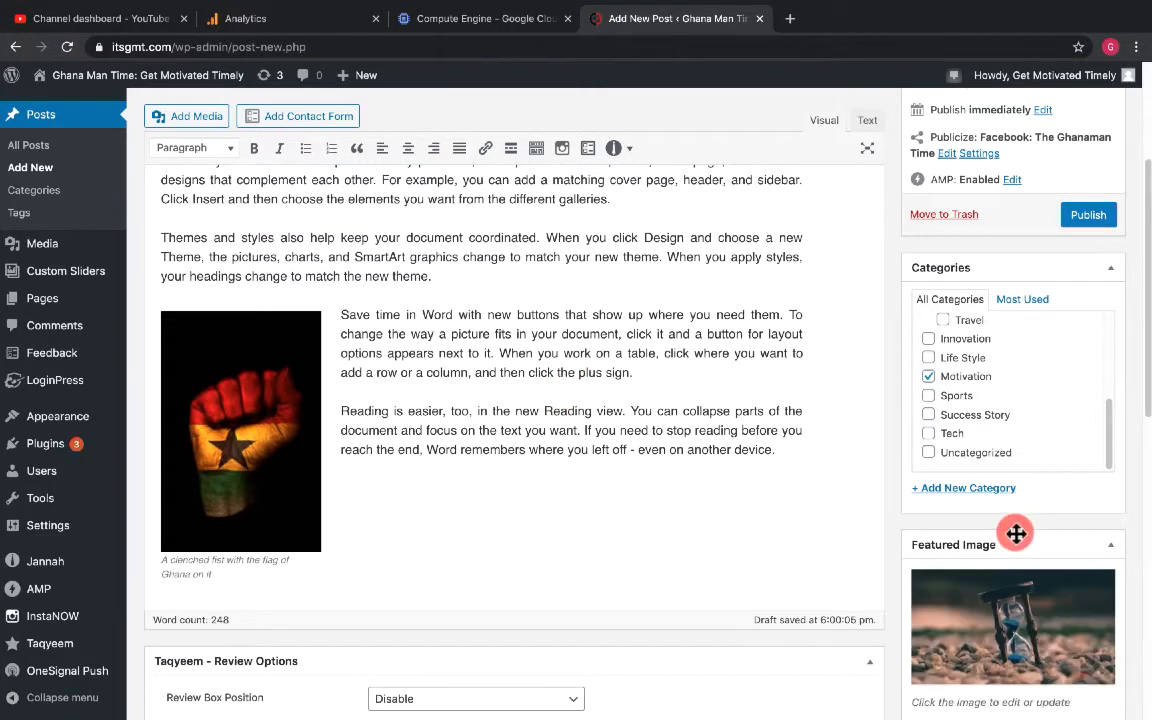
- Add the tags ghana, africa, motivation and startfresh to the post
{"action": "scroll", "coordinate": [1017, 549], "scroll_direction": "down", "scroll_amount": 2}
{"action": "scroll", "coordinate": [1010, 545], "scroll_direction": "down", "scroll_amount": 2}
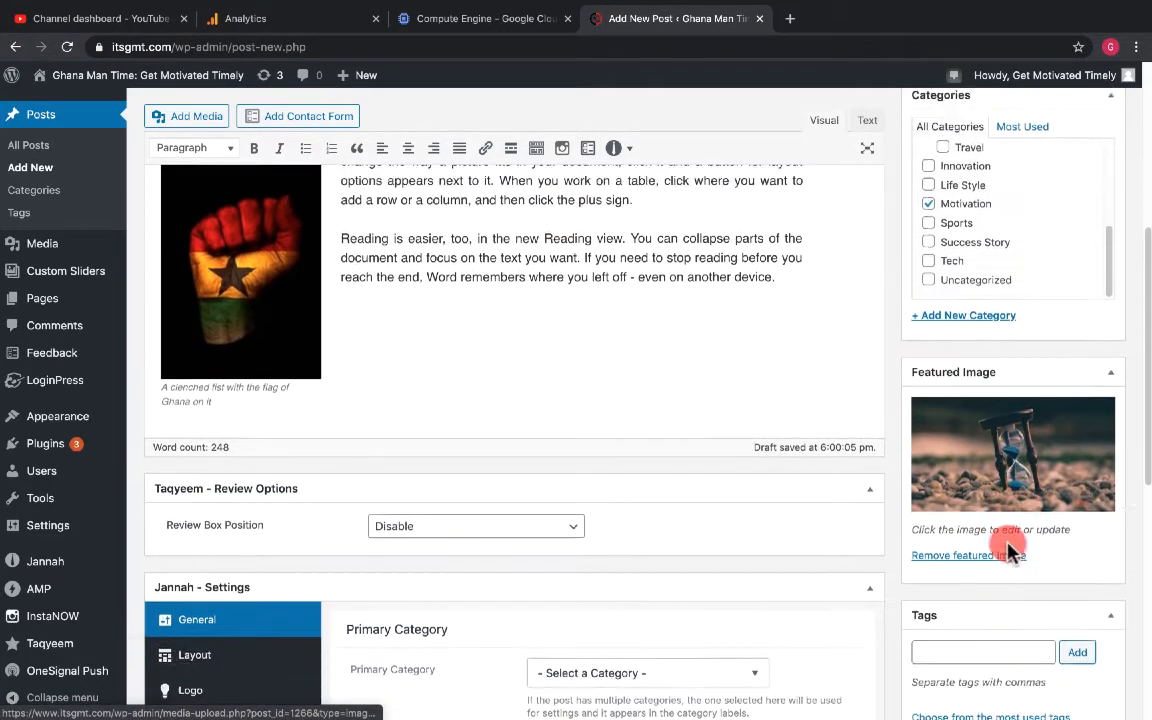
{"action": "left_click", "coordinate": [947, 598]}
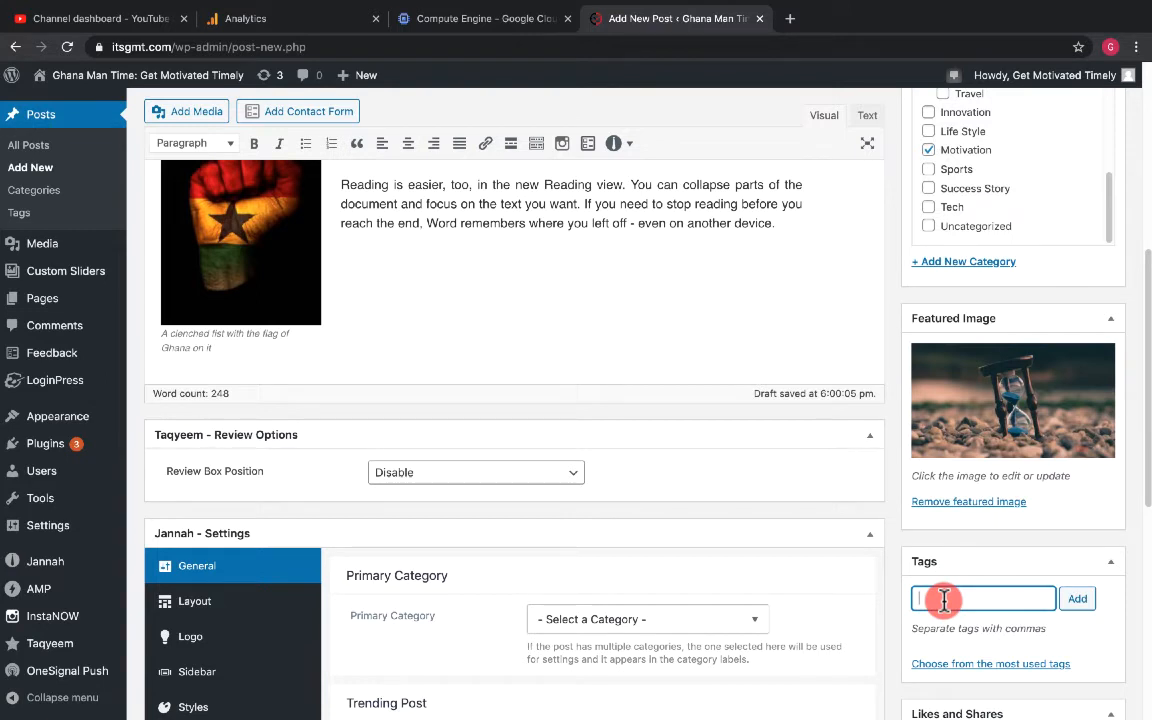
{"action": "type", "text": "ghana"}
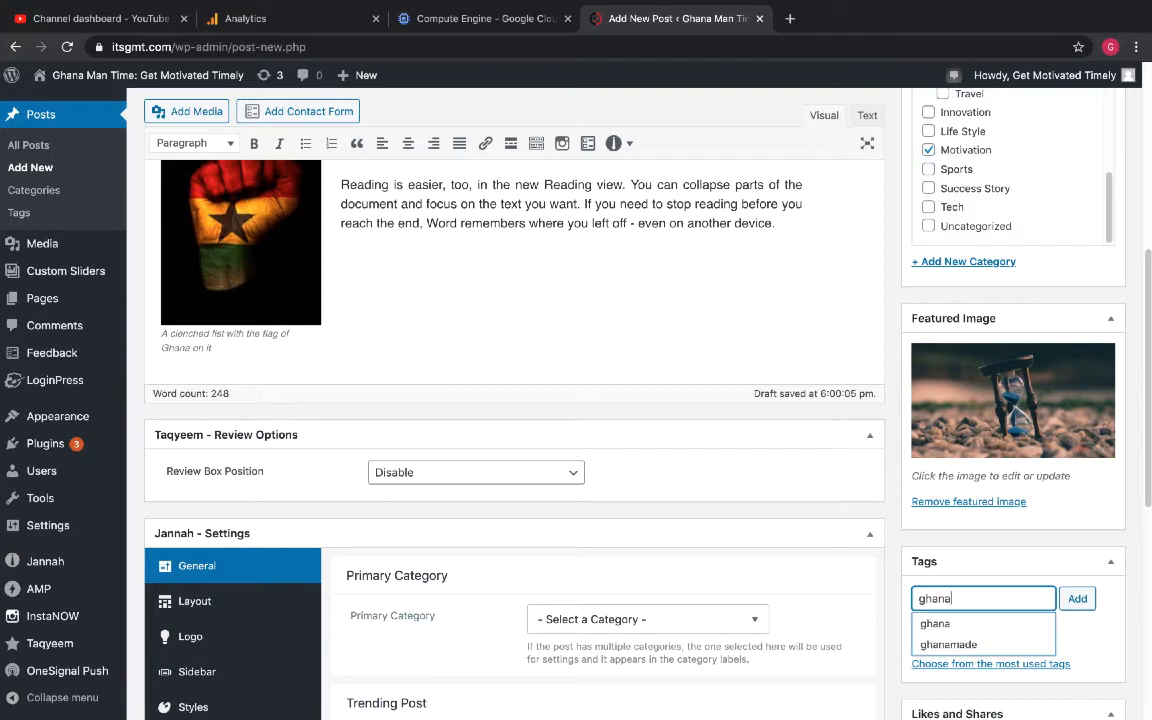
{"action": "type", "text": ","}
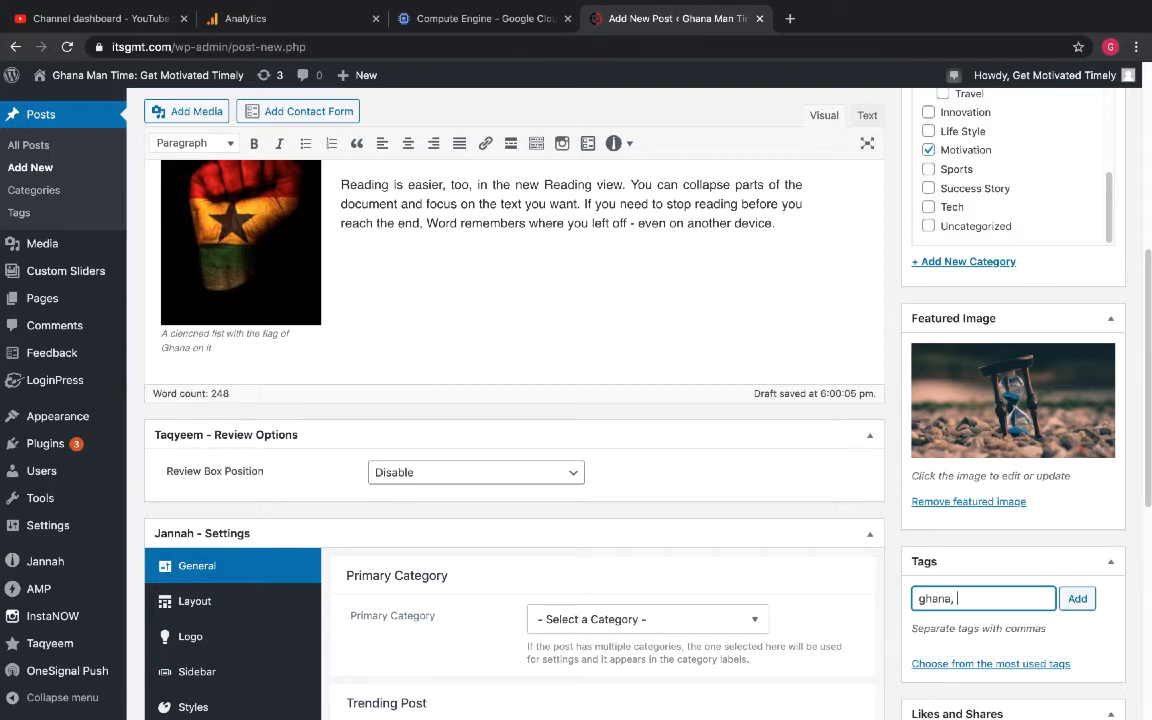
{"action": "type", "text": " africa, m"}
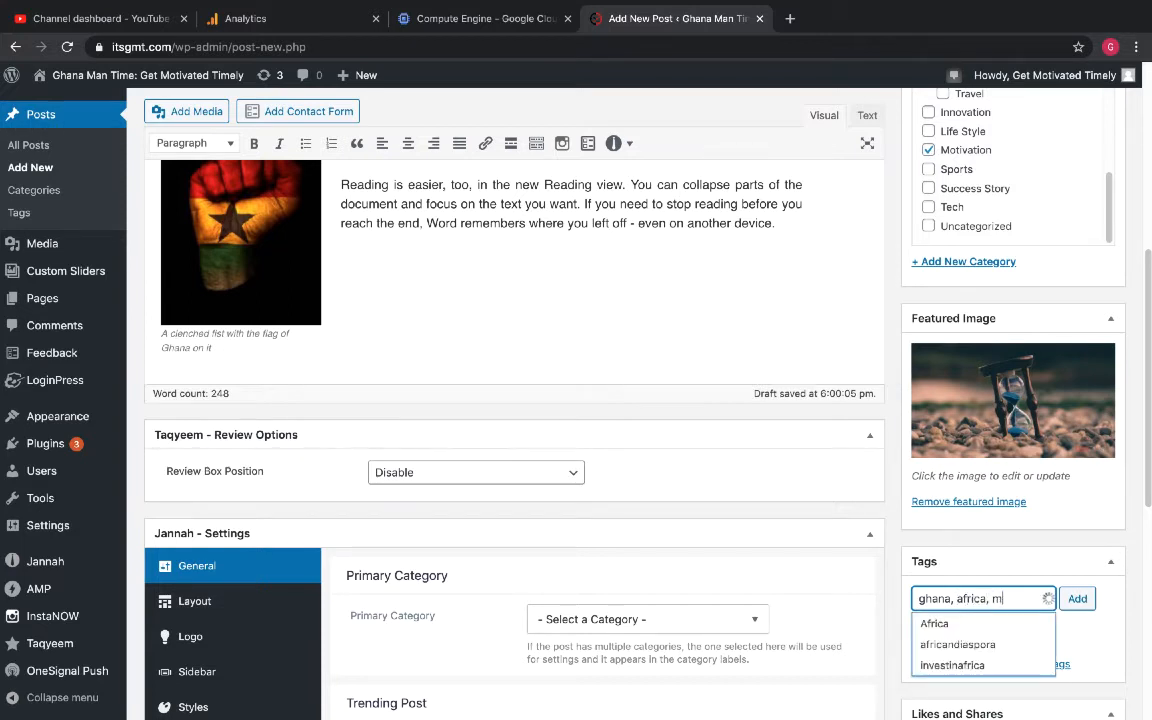
{"action": "type", "text": "ot"}
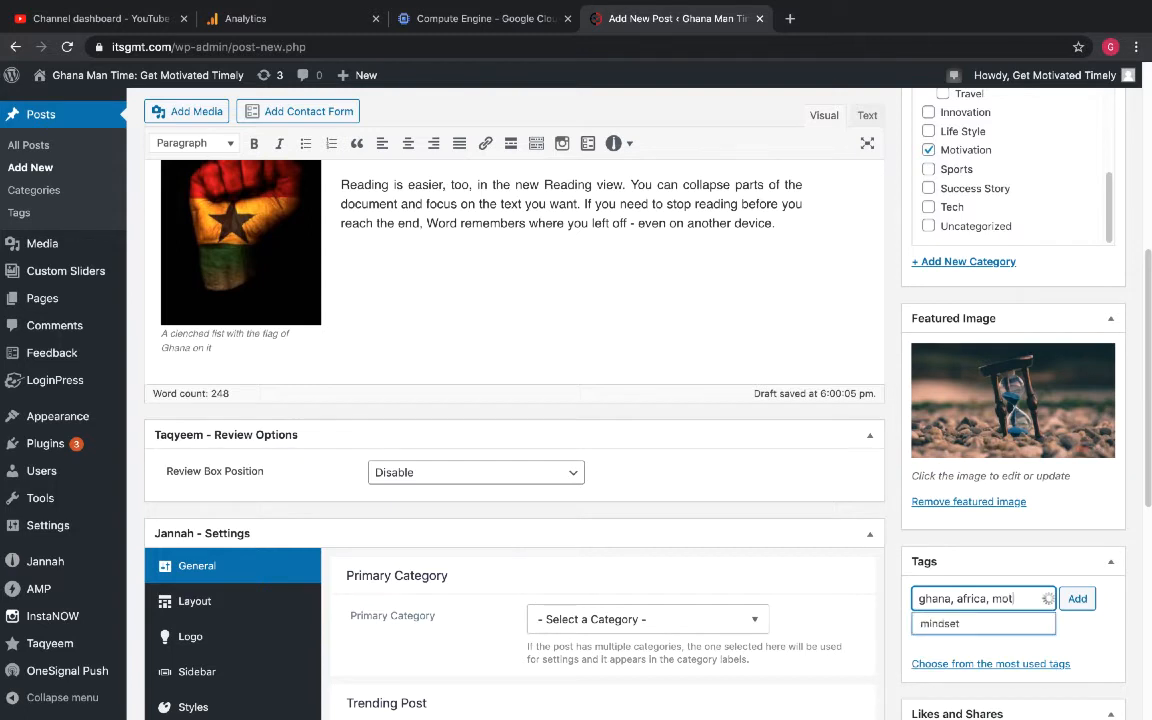
{"action": "type", "text": "ivatio"}
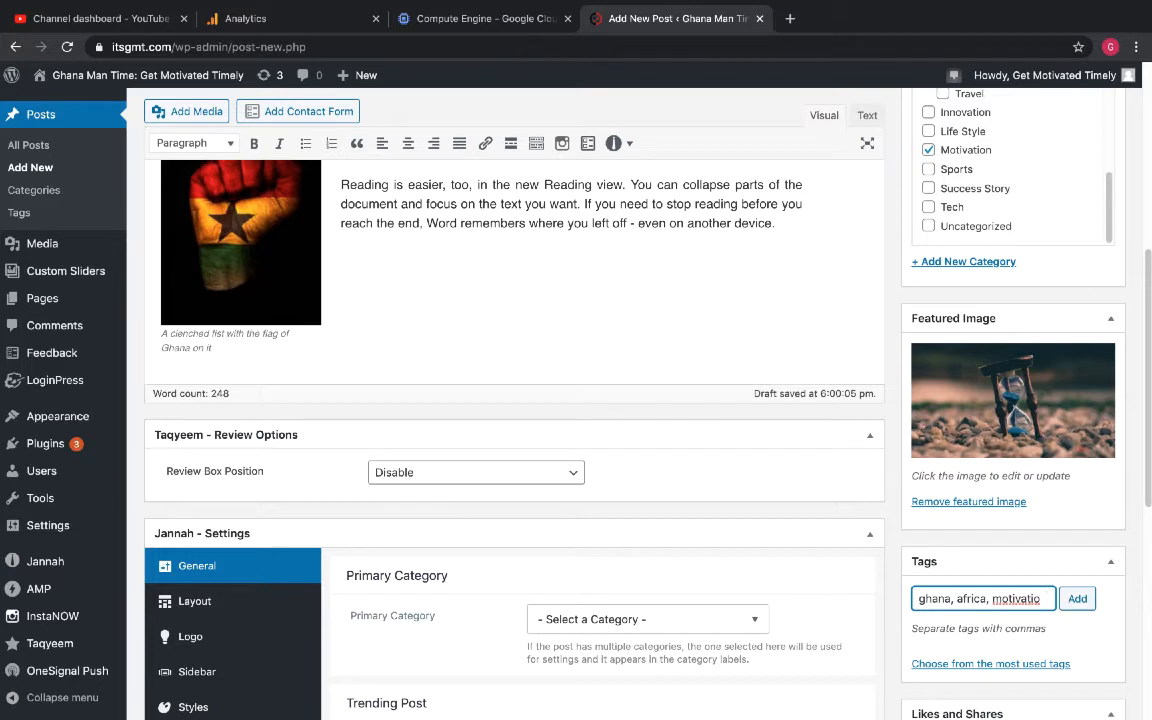
{"action": "type", "text": "n,"}
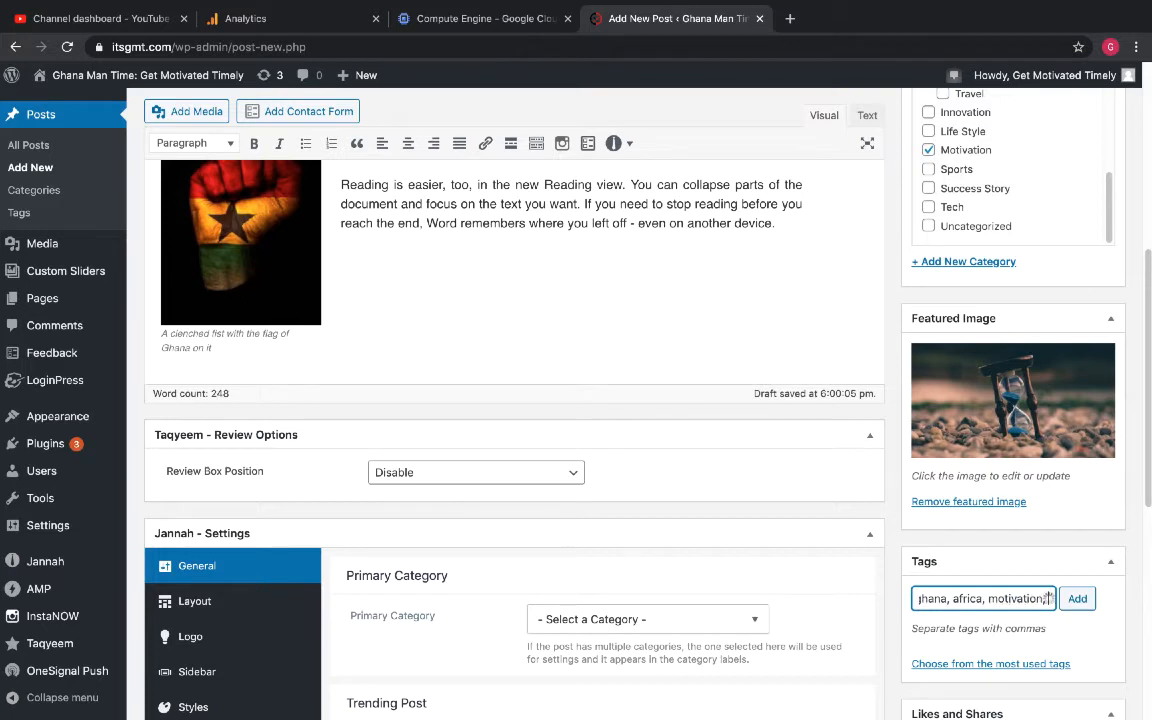
{"action": "type", "text": " st"}
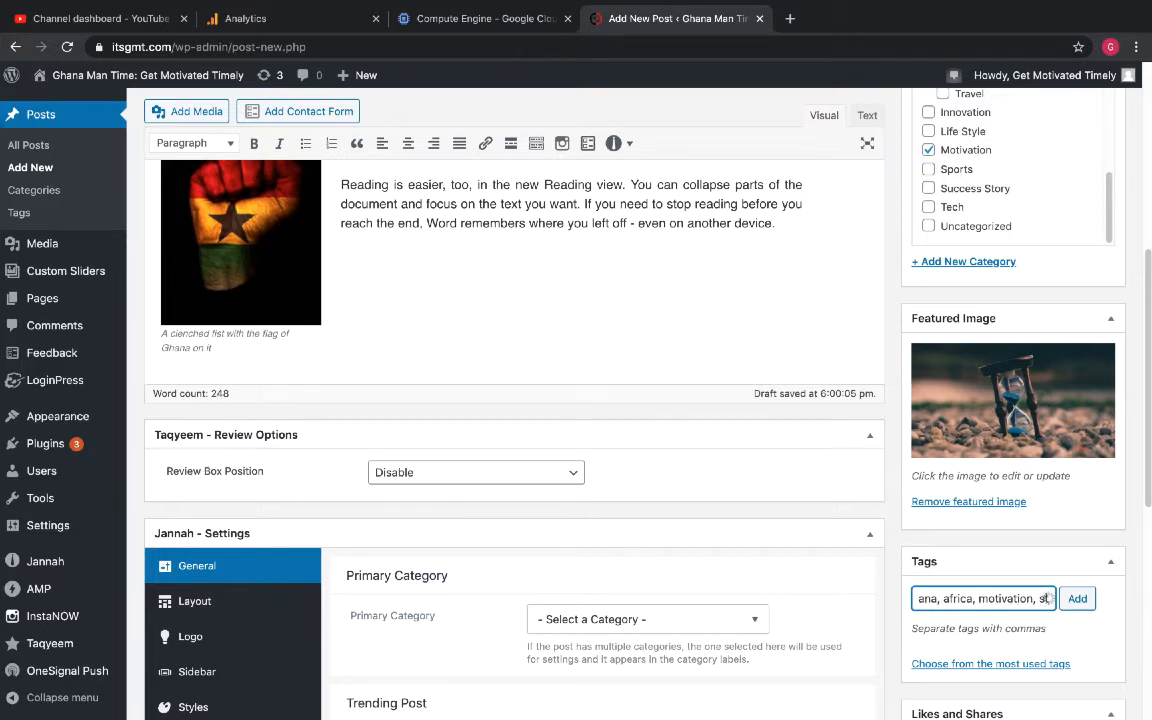
{"action": "type", "text": "artfre"}
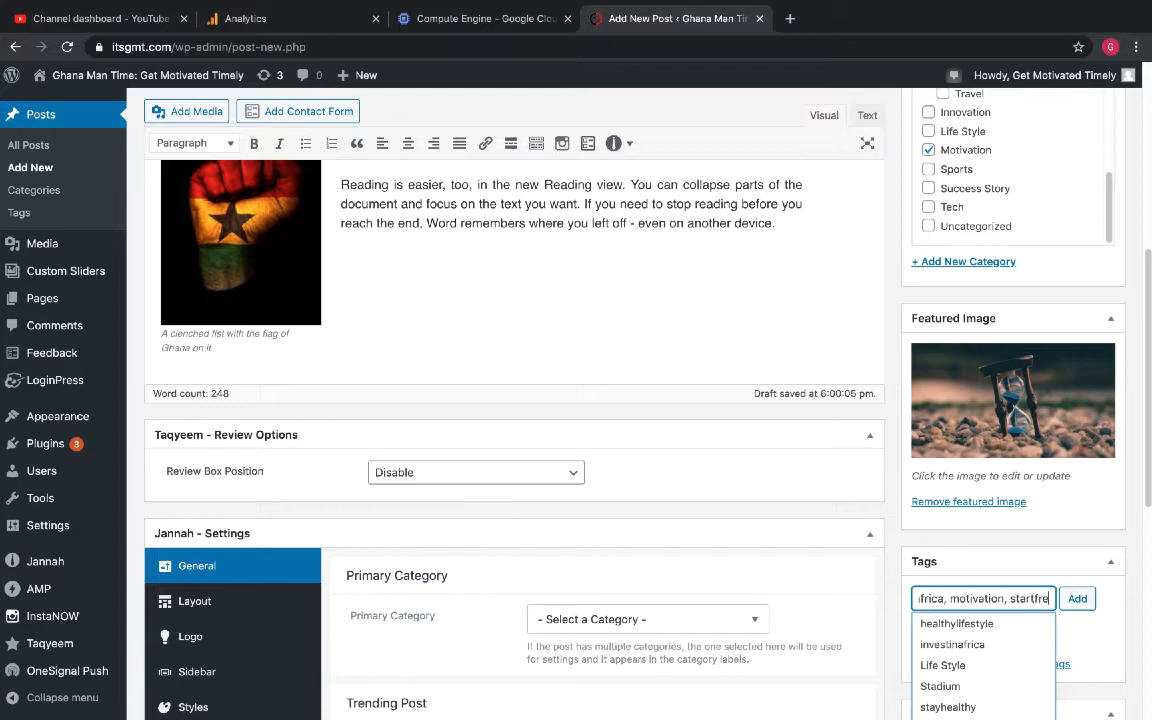
{"action": "type", "text": "sh"}
{"action": "left_click", "coordinate": [1074, 600]}
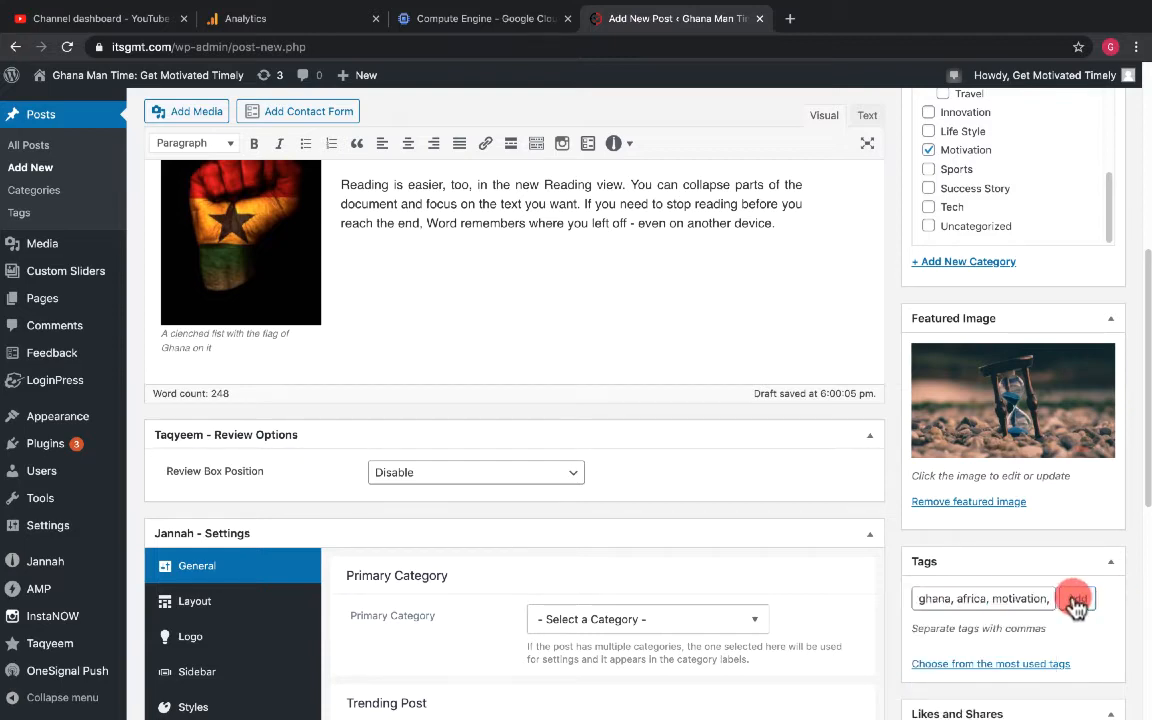
- Save the post as a draft and open its preview
{"action": "scroll", "coordinate": [1020, 690], "scroll_direction": "down", "scroll_amount": 2}
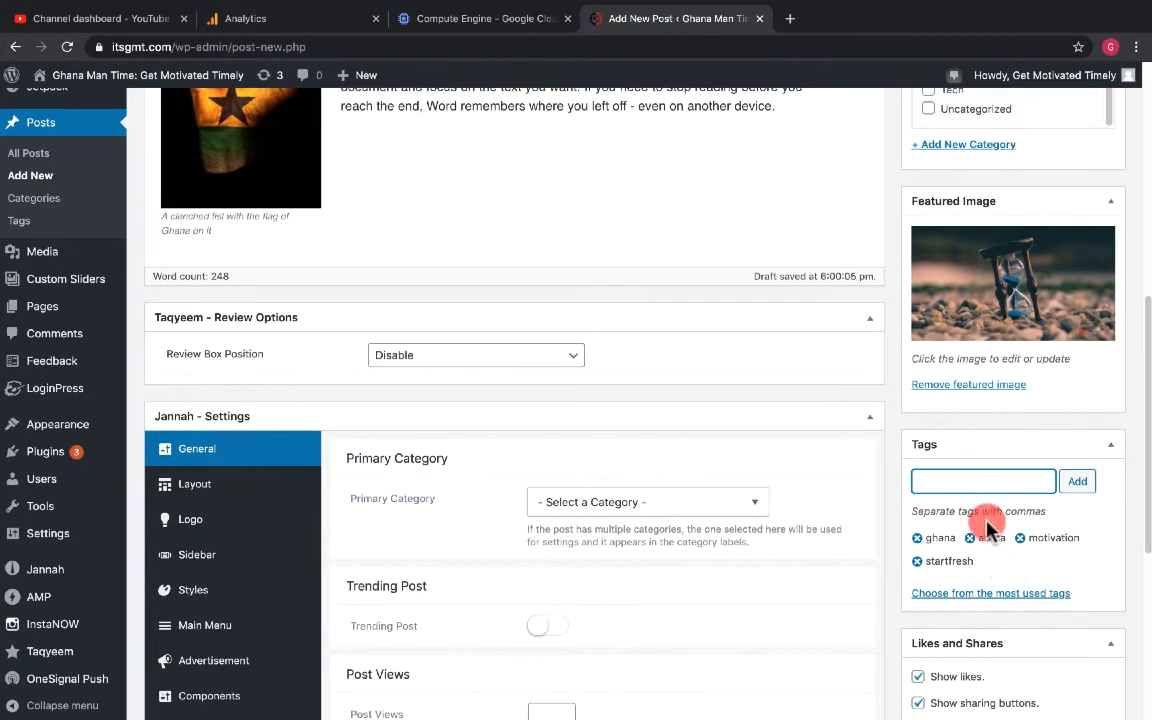
{"action": "scroll", "coordinate": [985, 522], "scroll_direction": "down", "scroll_amount": 1}
{"action": "scroll", "coordinate": [985, 522], "scroll_direction": "up", "scroll_amount": 6}
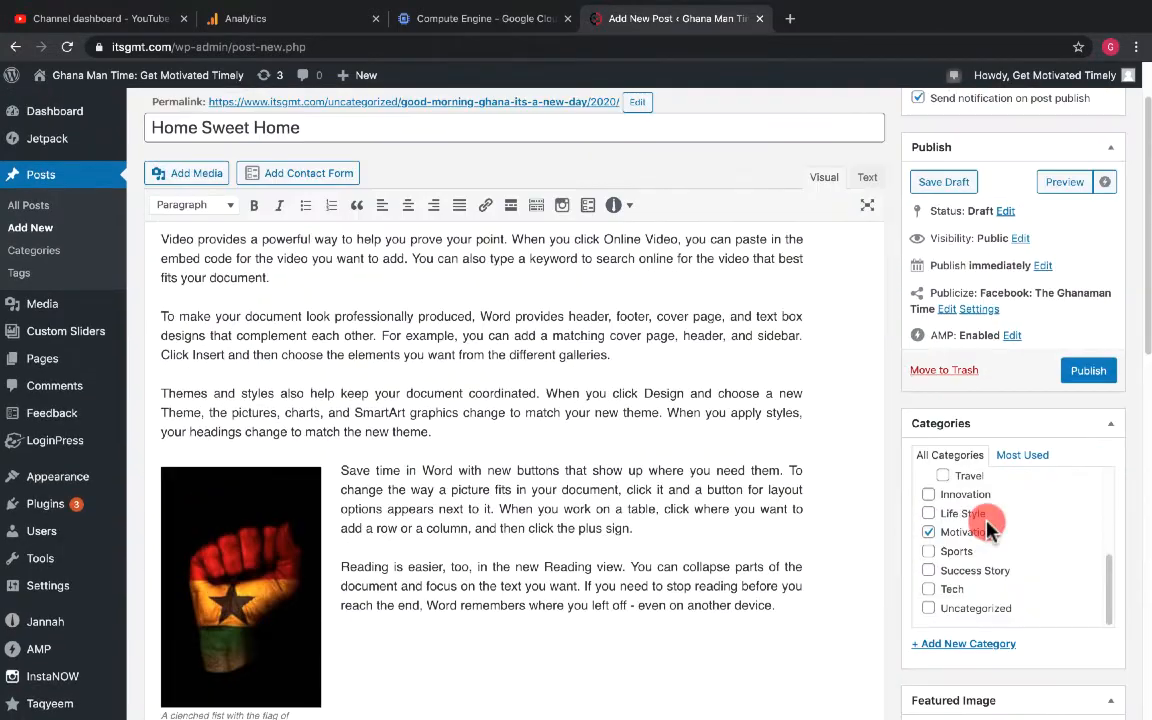
{"action": "scroll", "coordinate": [987, 528], "scroll_direction": "up", "scroll_amount": 2}
{"action": "scroll", "coordinate": [689, 445], "scroll_direction": "up", "scroll_amount": 1}
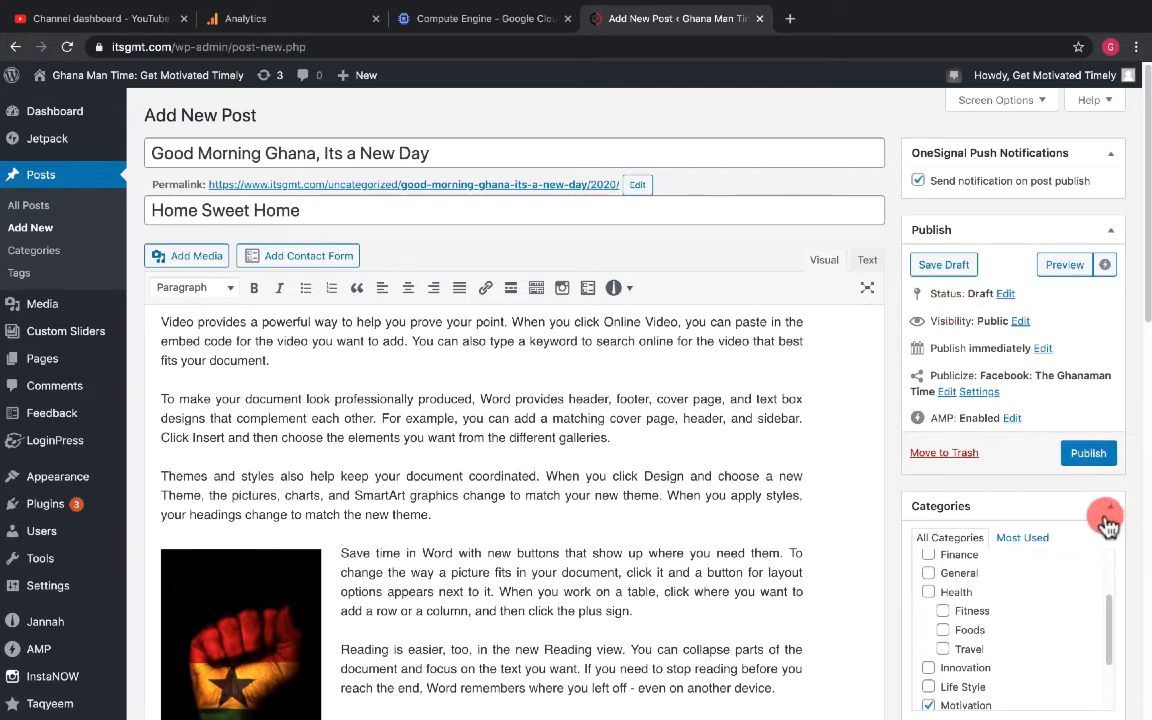
{"action": "left_click", "coordinate": [950, 266]}
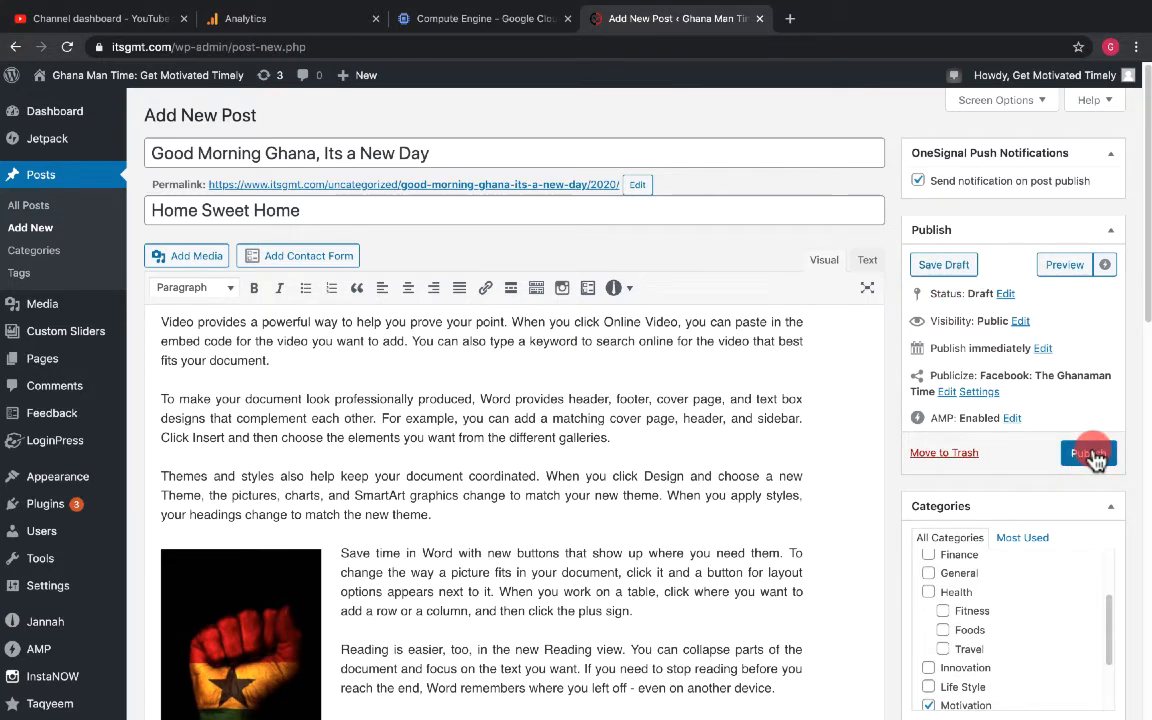
{"action": "left_click", "coordinate": [1064, 268]}
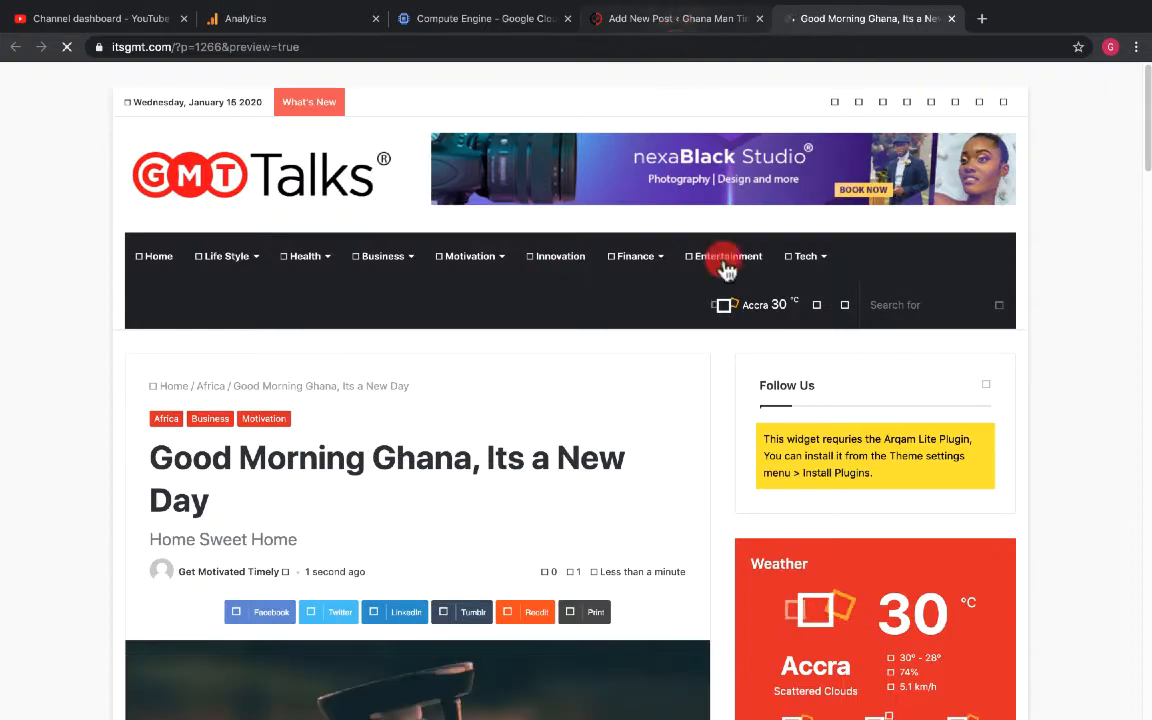
- Scroll through the post preview to check its layout, then return to the post editor
{"action": "scroll", "coordinate": [637, 425], "scroll_direction": "down", "scroll_amount": 3}
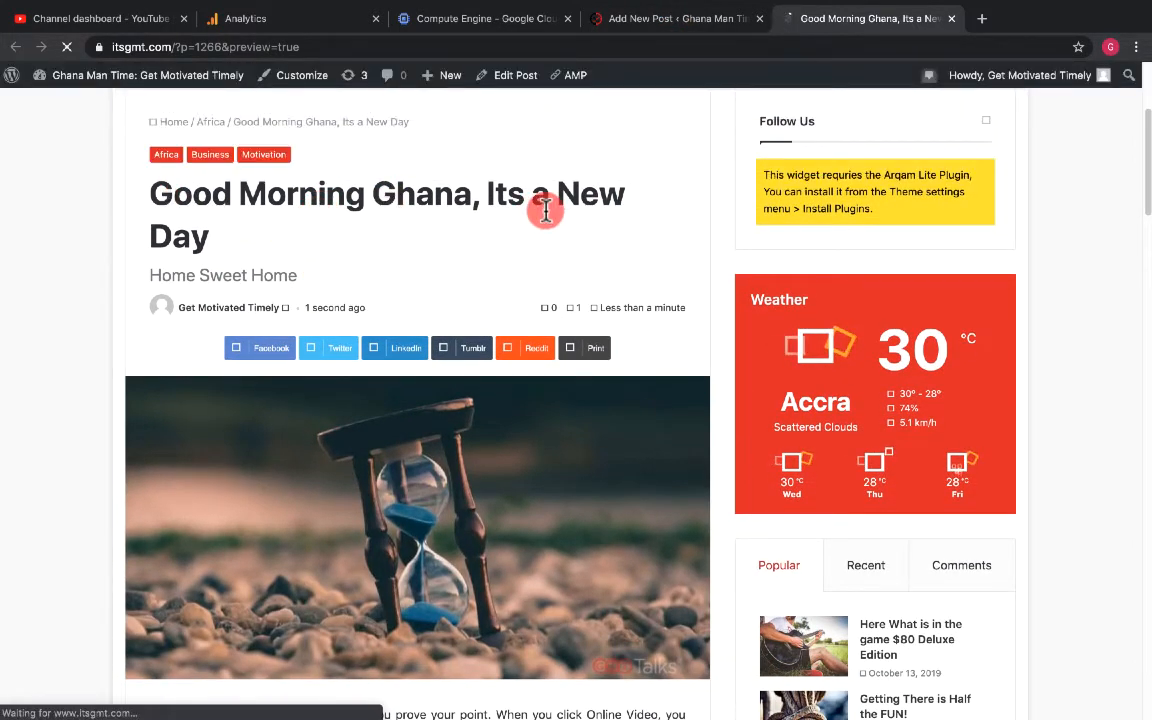
{"action": "scroll", "coordinate": [370, 327], "scroll_direction": "down", "scroll_amount": 2}
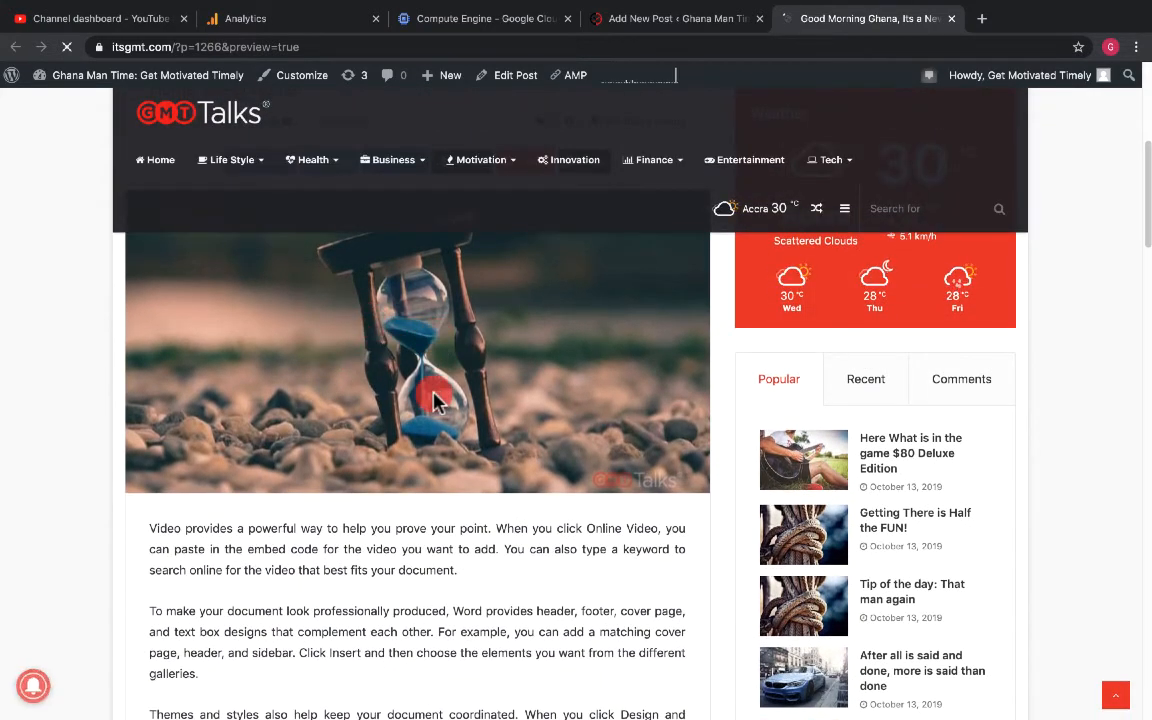
{"action": "scroll", "coordinate": [433, 400], "scroll_direction": "down", "scroll_amount": 3}
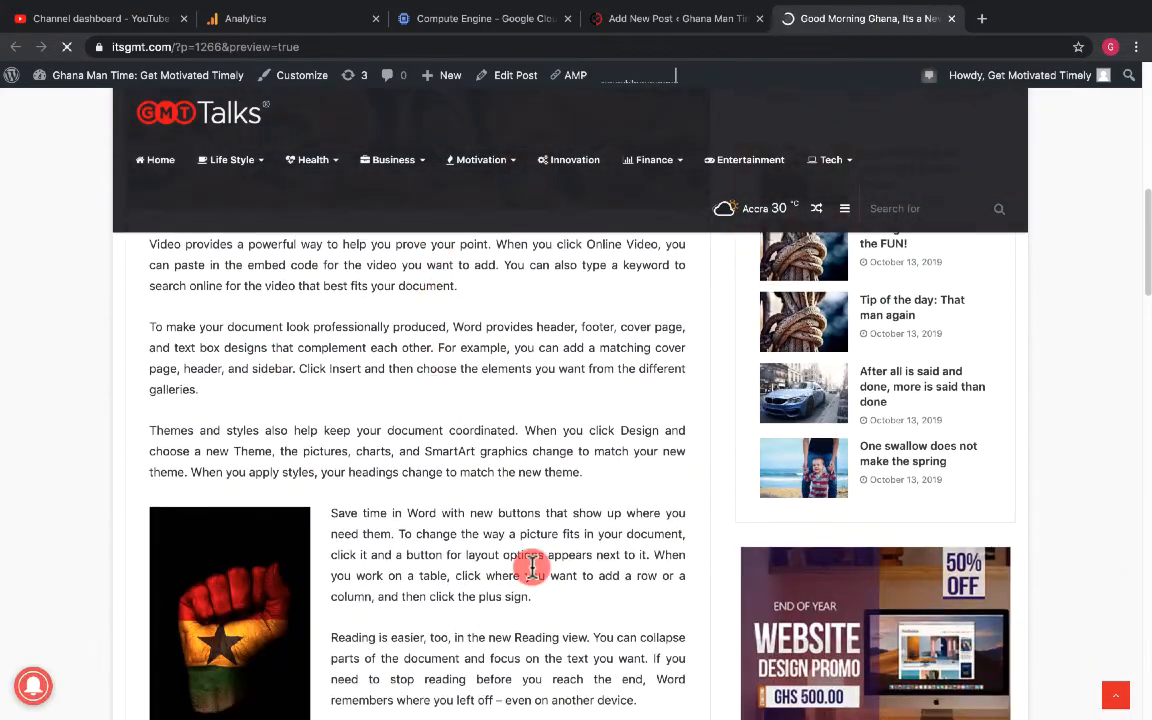
{"action": "scroll", "coordinate": [528, 568], "scroll_direction": "down", "scroll_amount": 2}
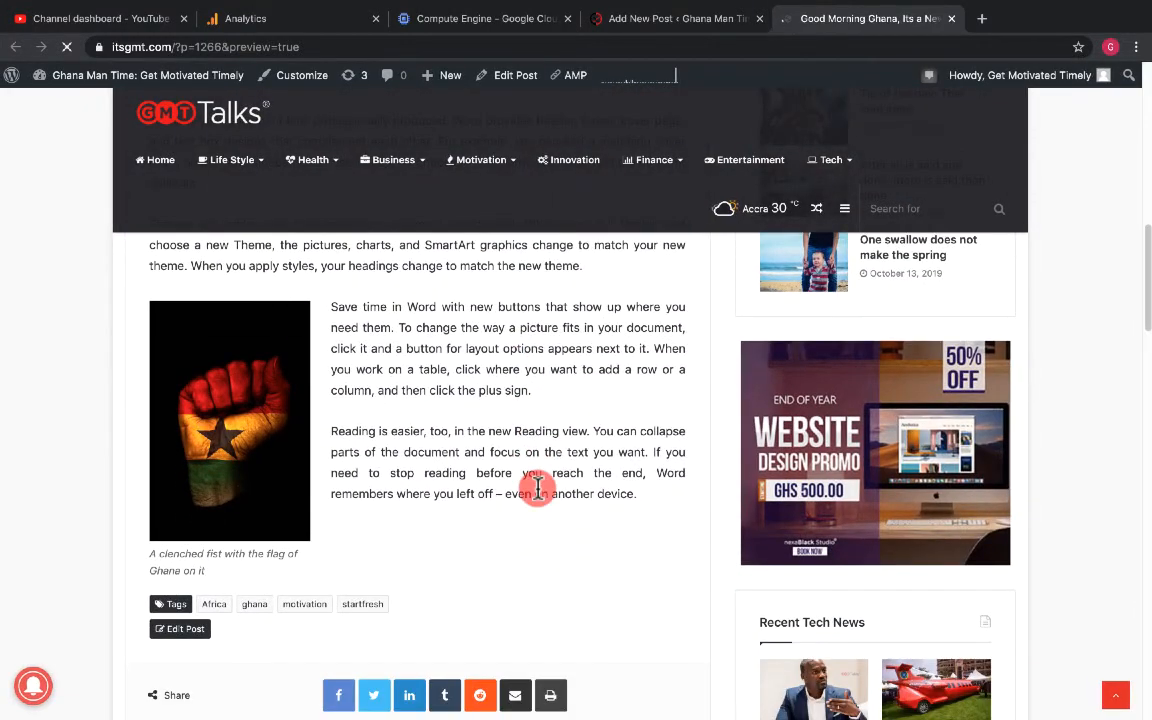
{"action": "scroll", "coordinate": [535, 492], "scroll_direction": "up", "scroll_amount": 4}
{"action": "left_click", "coordinate": [640, 20]}
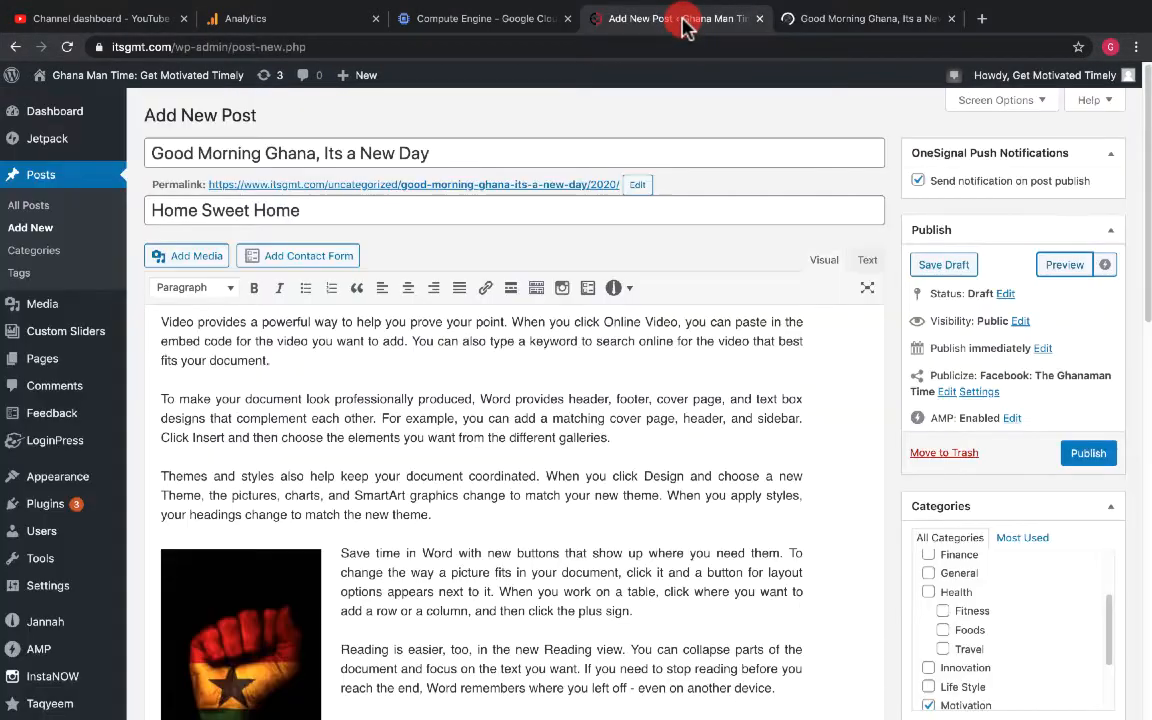
- Examine the Jannah Settings sections for the post's layout and source options
{"action": "scroll", "coordinate": [1000, 506], "scroll_direction": "down", "scroll_amount": 8}
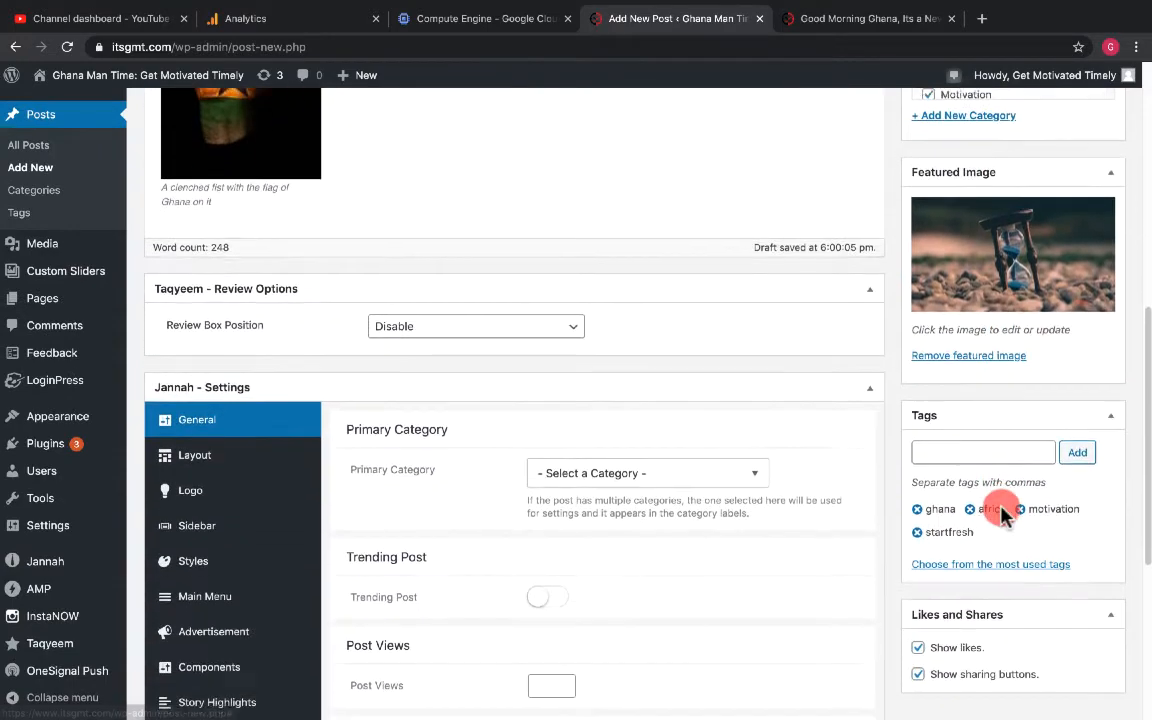
{"action": "scroll", "coordinate": [998, 617], "scroll_direction": "down", "scroll_amount": 3}
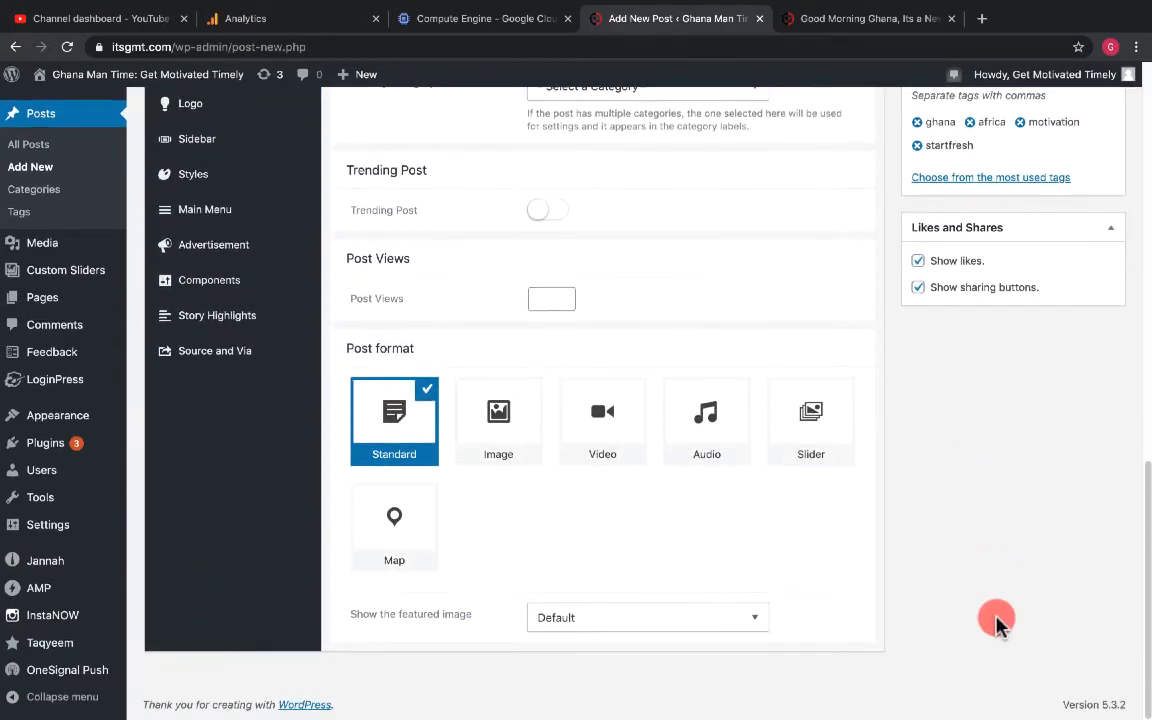
{"action": "scroll", "coordinate": [998, 620], "scroll_direction": "up", "scroll_amount": 3}
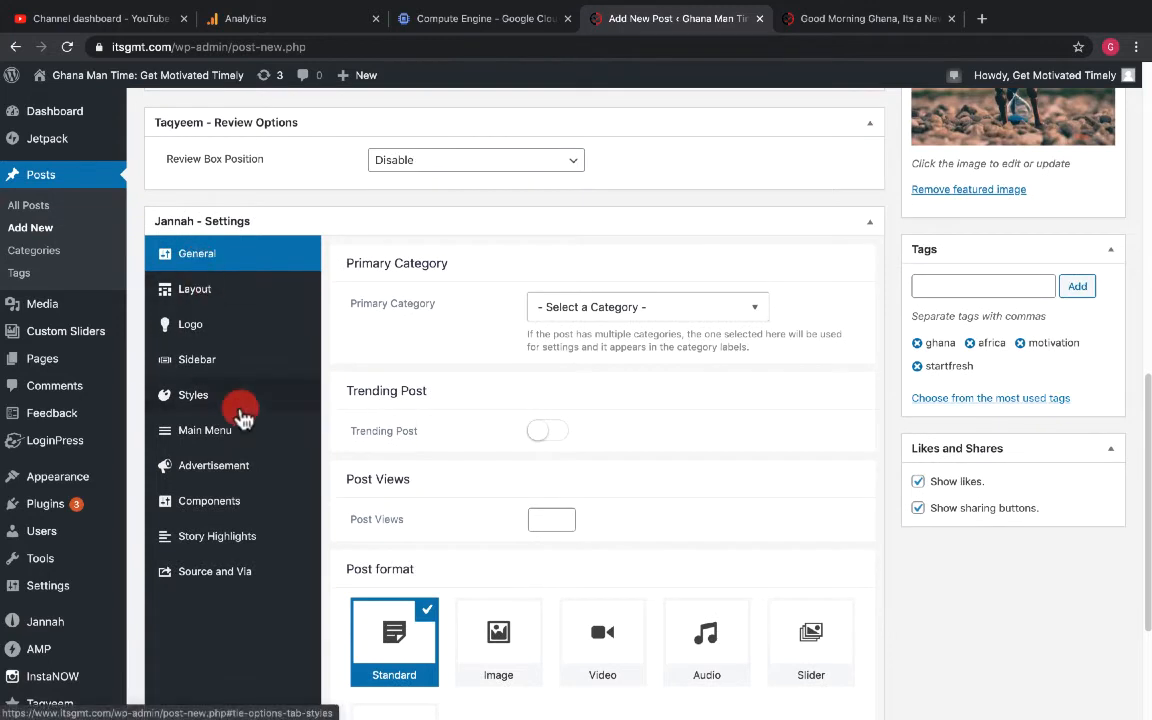
{"action": "left_click", "coordinate": [200, 298]}
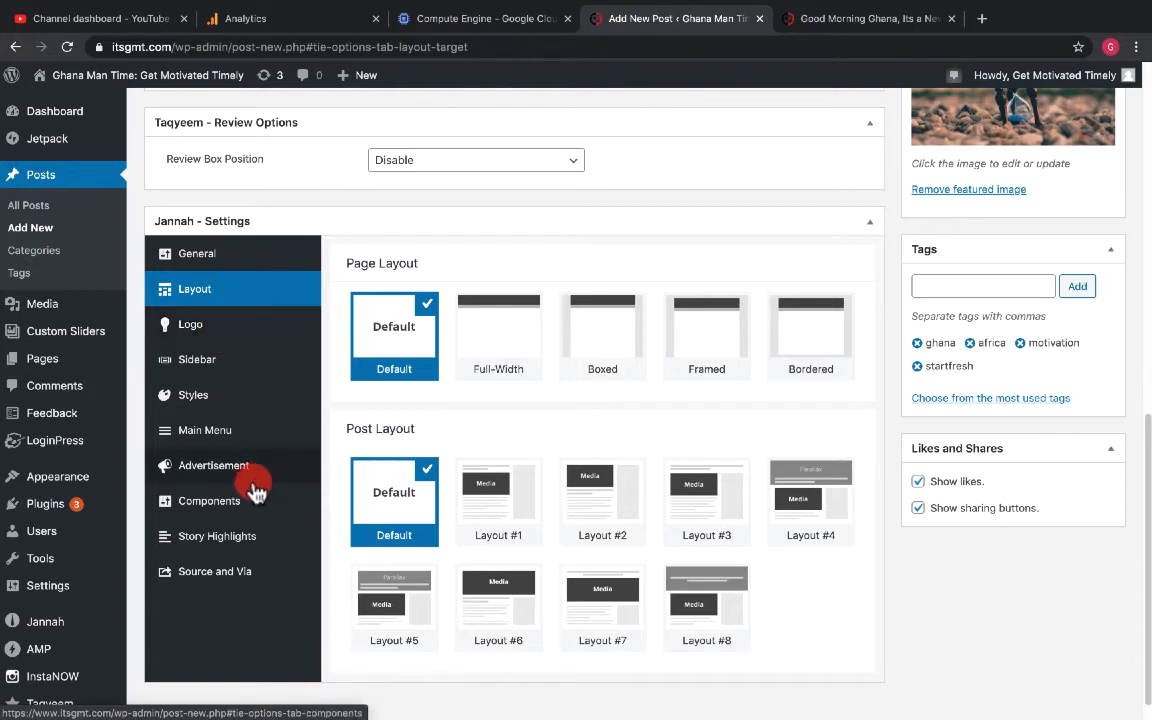
{"action": "left_click", "coordinate": [212, 574]}
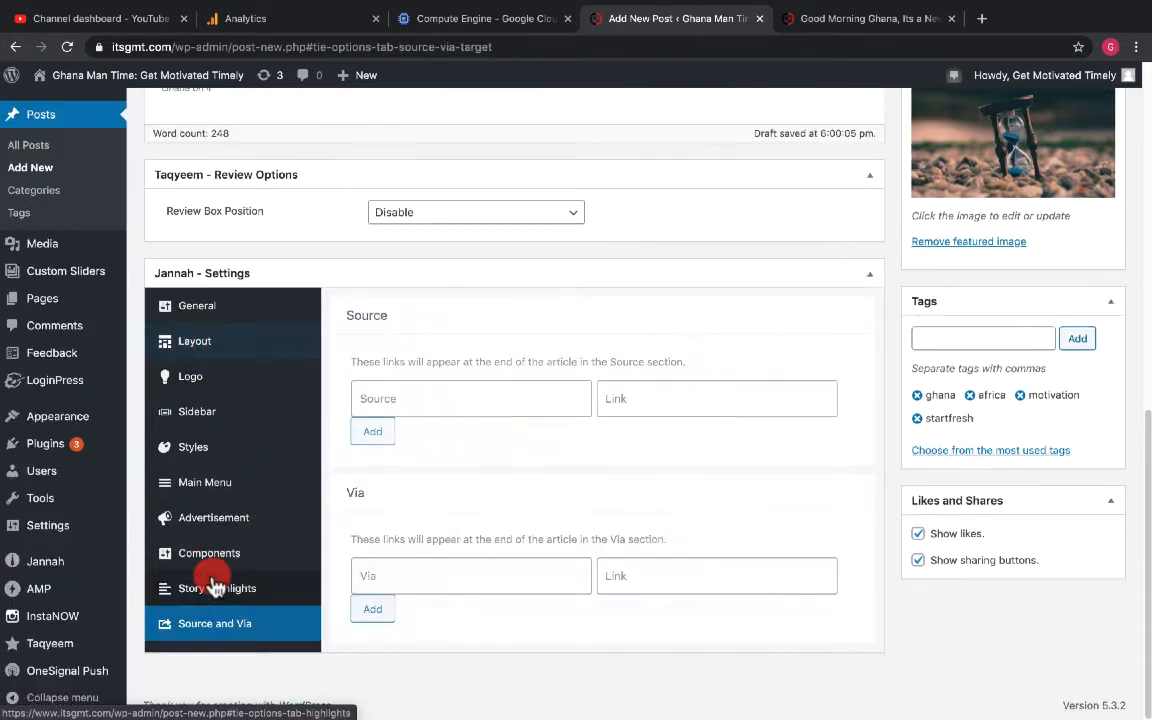
- Add a post source named GBC Online, linking to the Compute Engine page URL copied from the other browser tab
{"action": "left_click", "coordinate": [423, 398]}
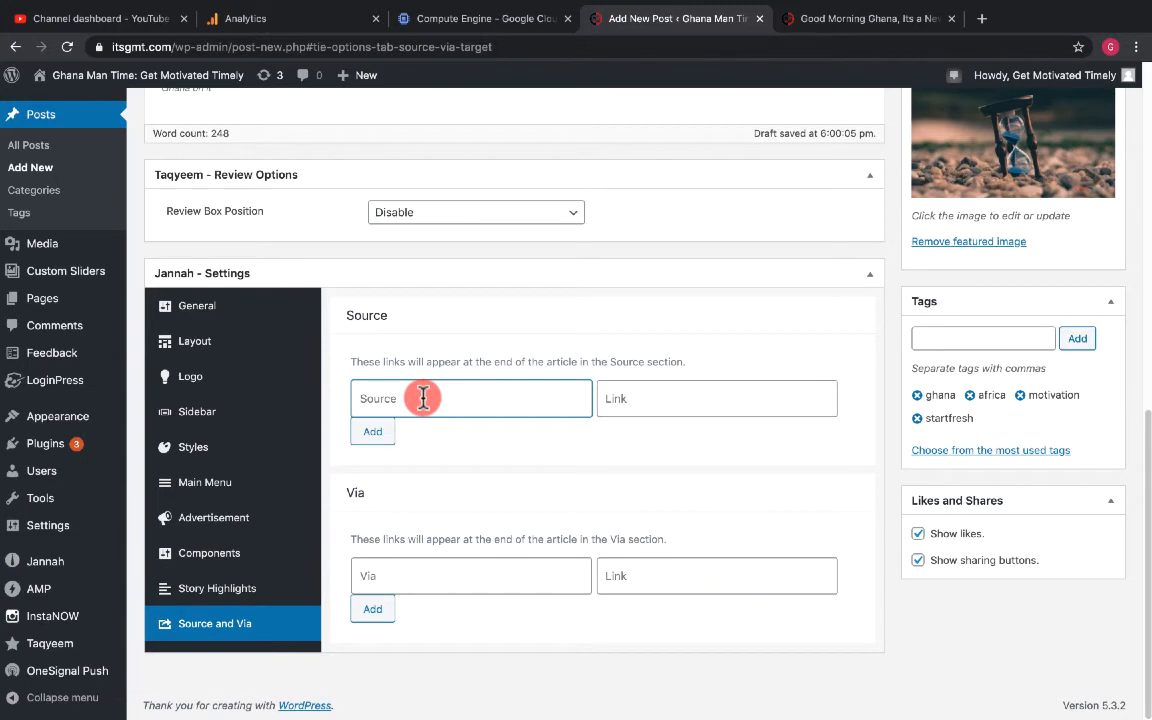
{"action": "type", "text": "GBC Online"}
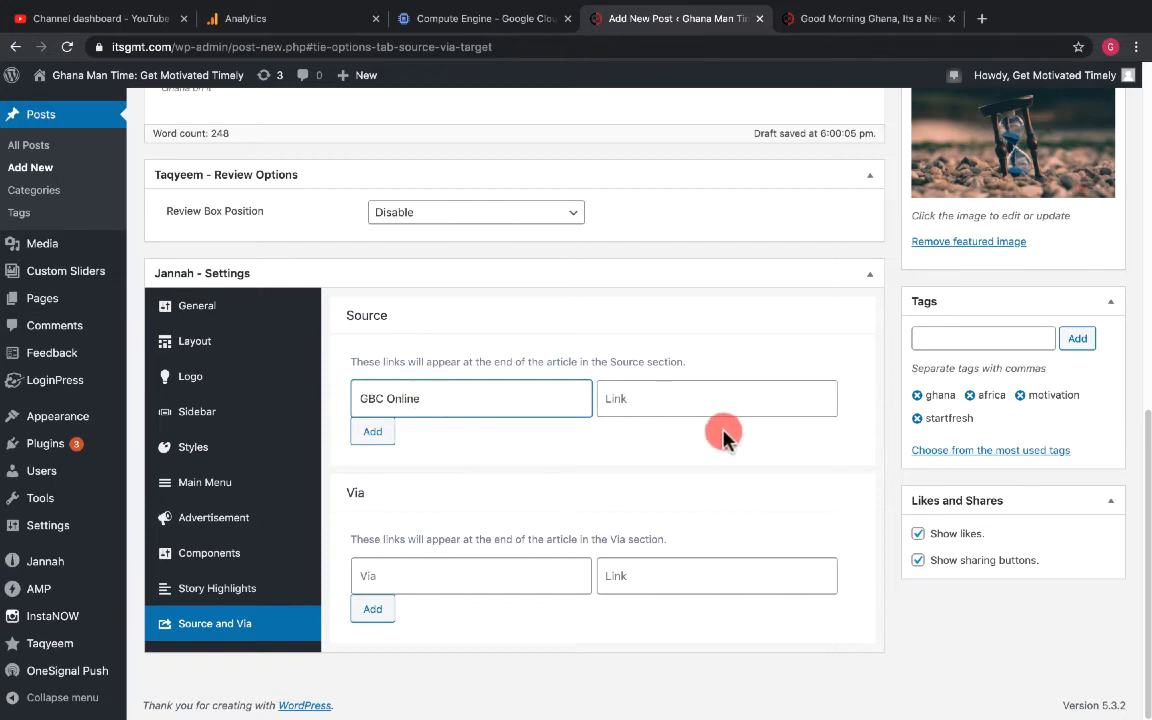
{"action": "left_click", "coordinate": [671, 388]}
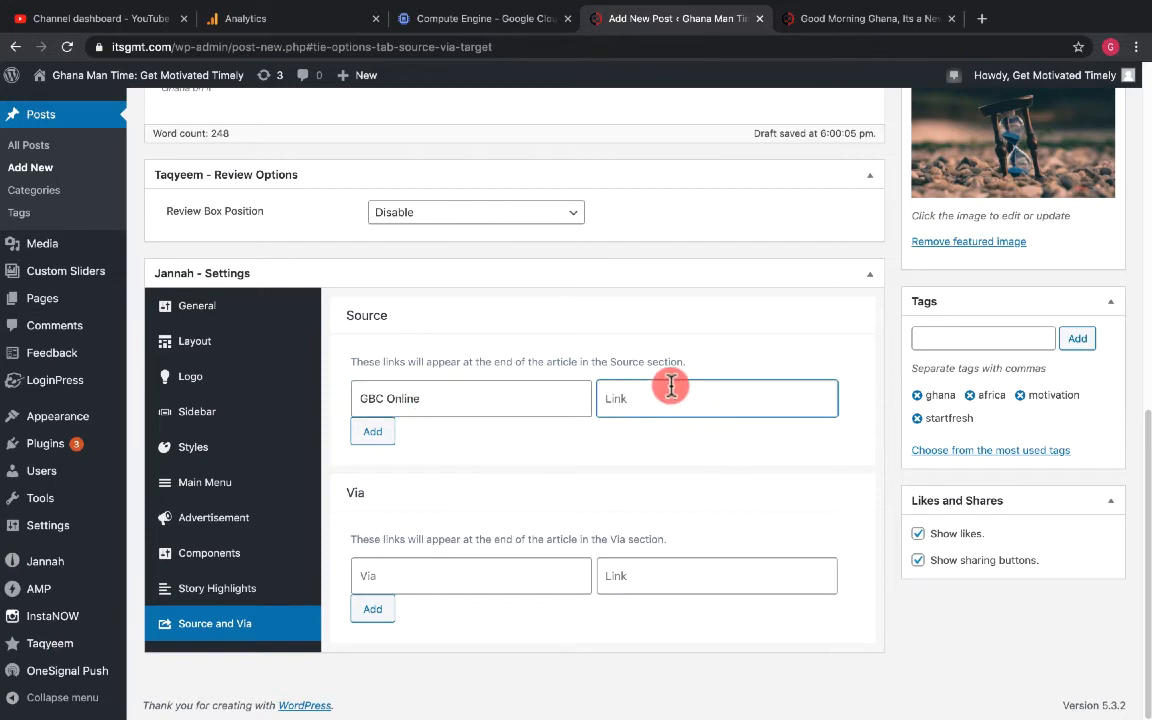
{"action": "left_click", "coordinate": [460, 18]}
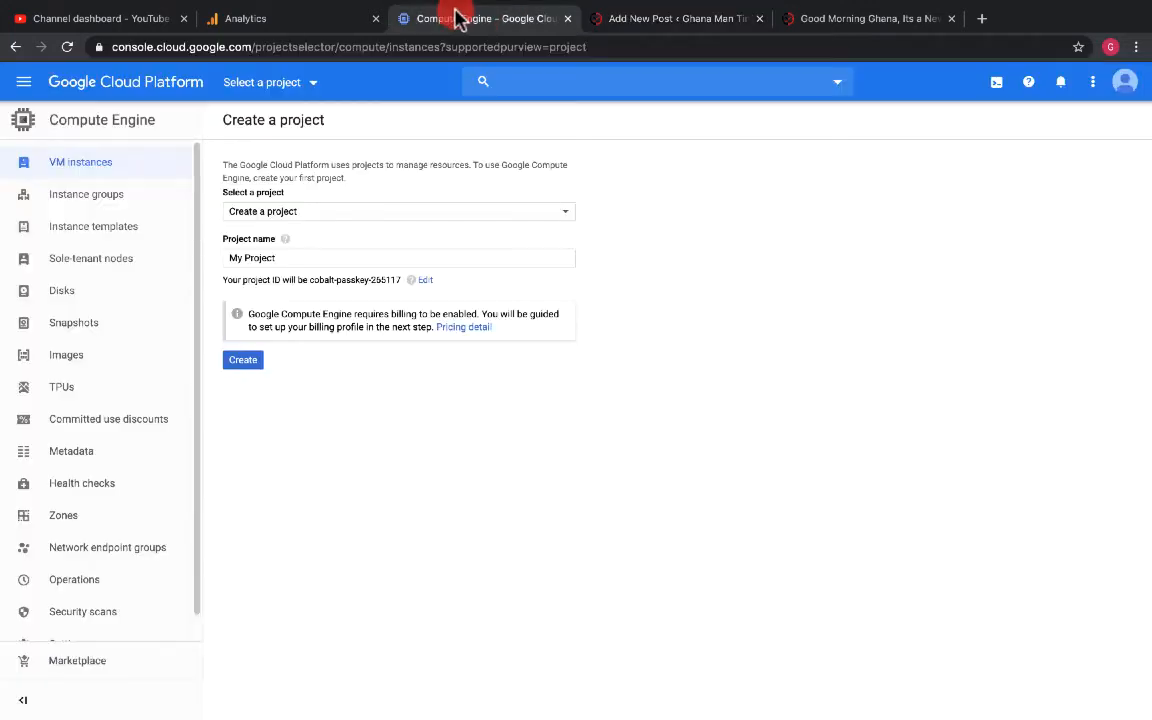
{"action": "left_click", "coordinate": [402, 46]}
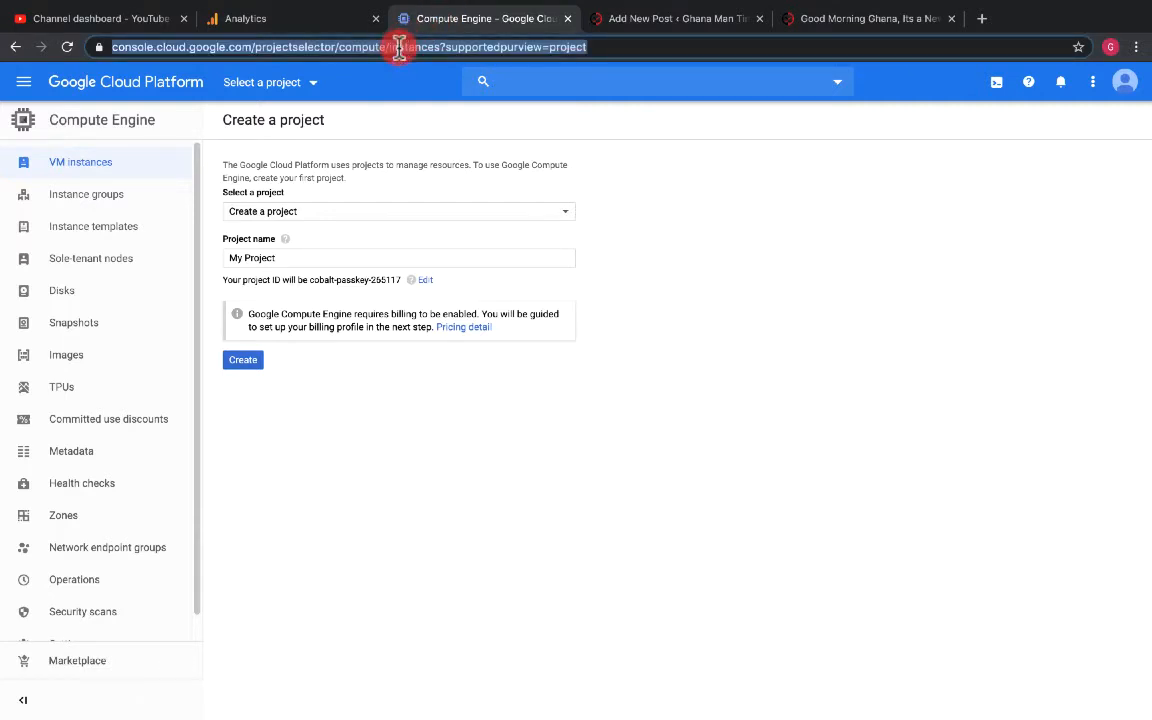
{"action": "right_click", "coordinate": [401, 48]}
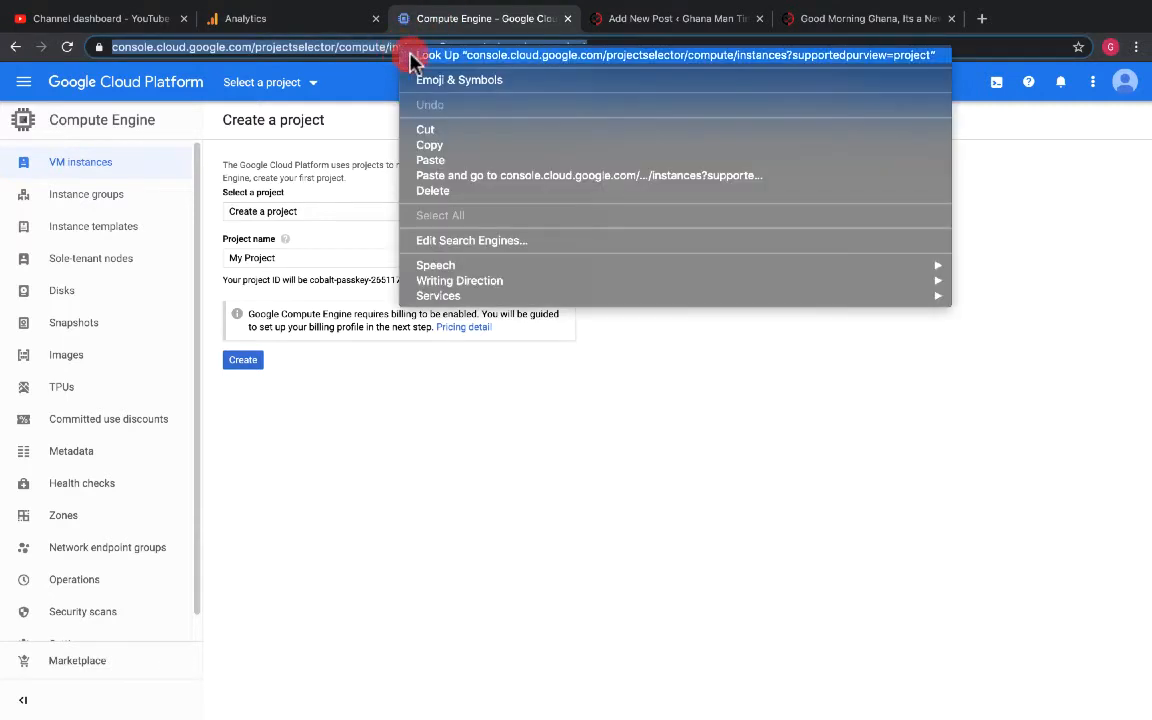
{"action": "left_click", "coordinate": [440, 141]}
{"action": "left_click", "coordinate": [612, 20]}
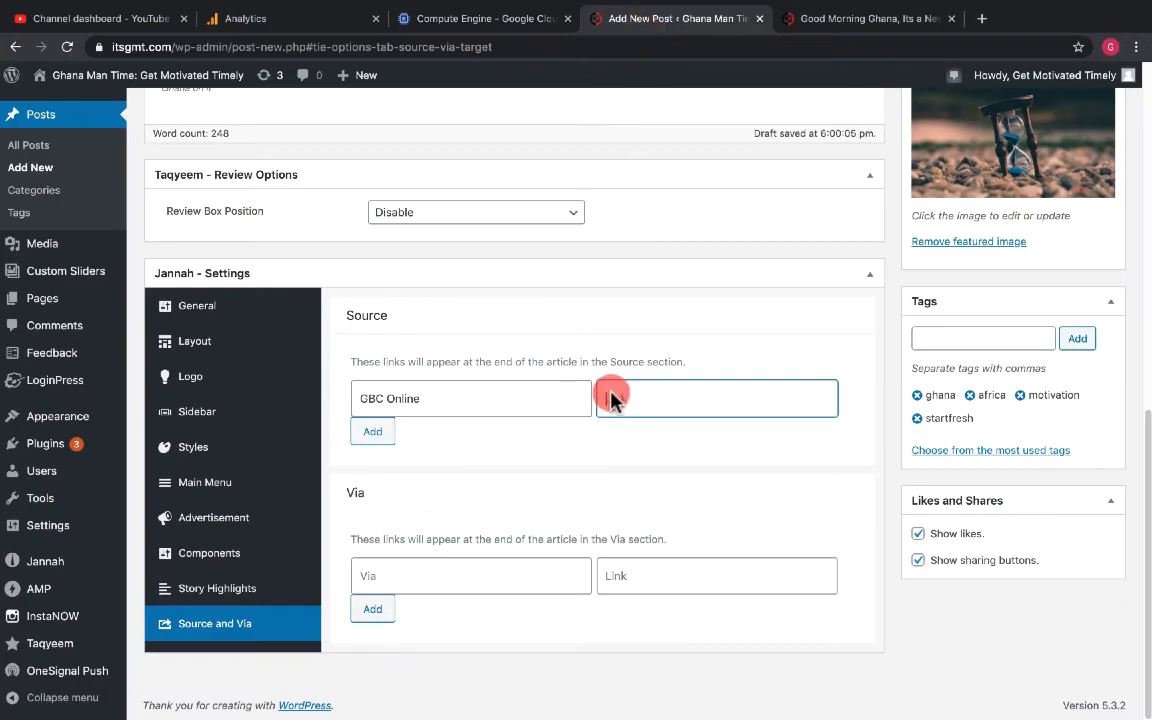
{"action": "key", "text": "ctrl+v"}
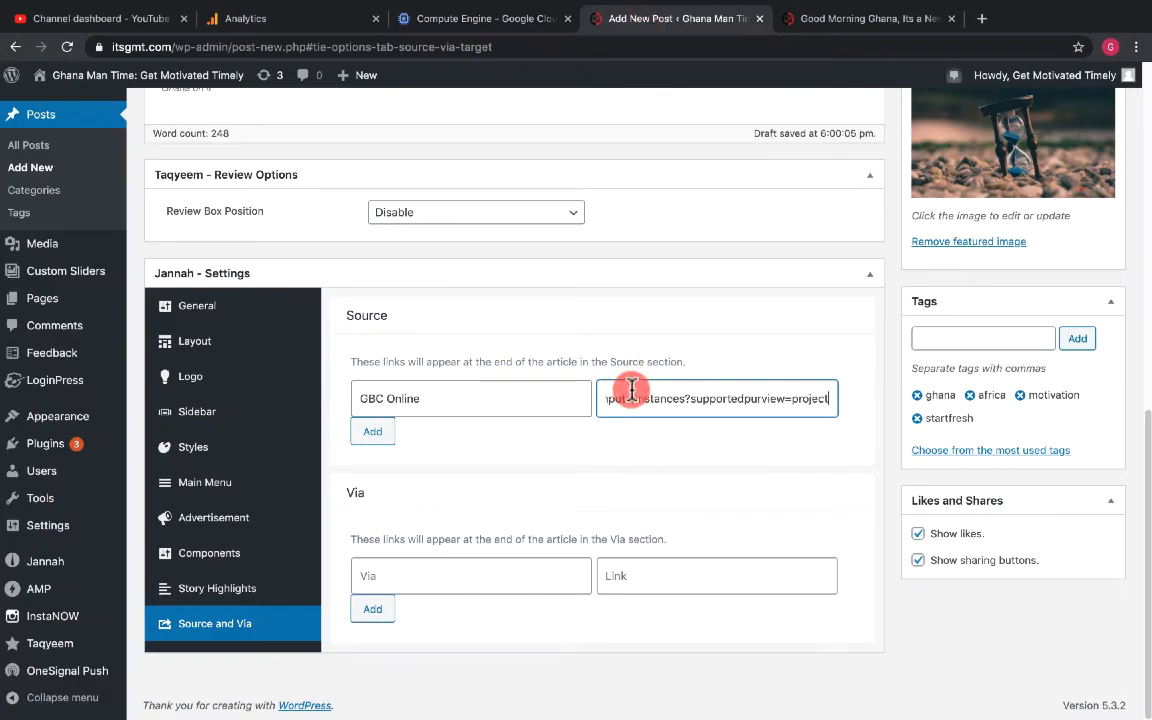
{"action": "left_click", "coordinate": [374, 432]}
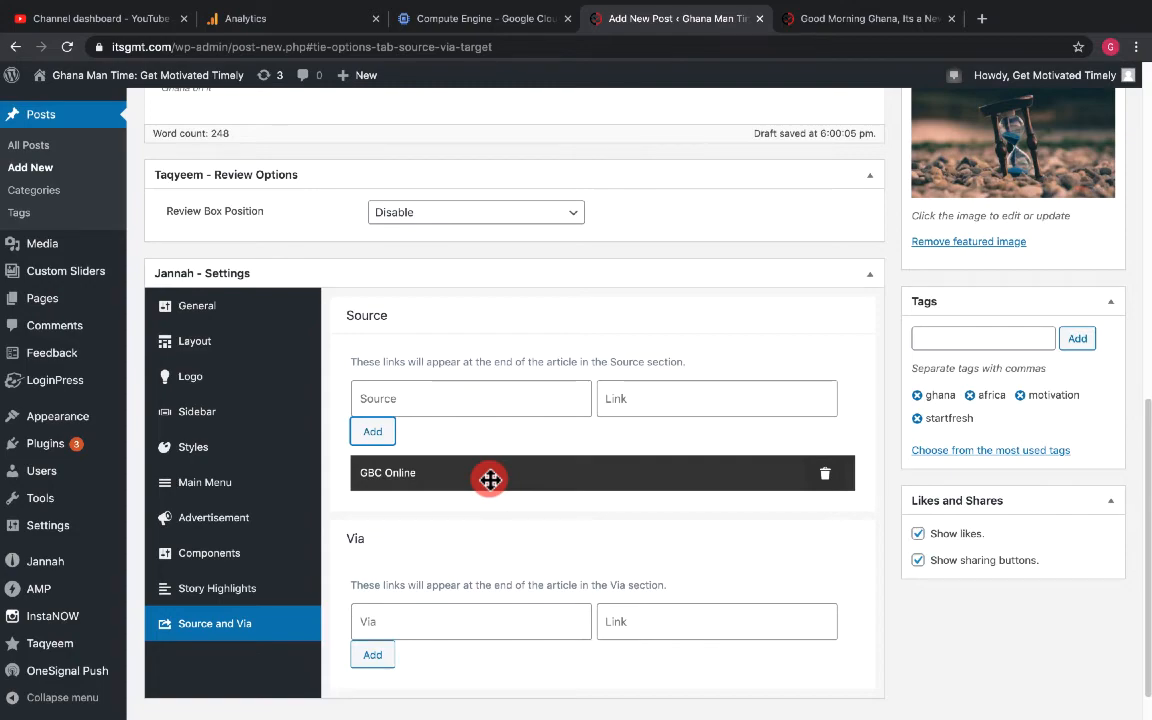
- Make the first paragraph of the post body bold
{"action": "scroll", "coordinate": [490, 479], "scroll_direction": "up", "scroll_amount": 4}
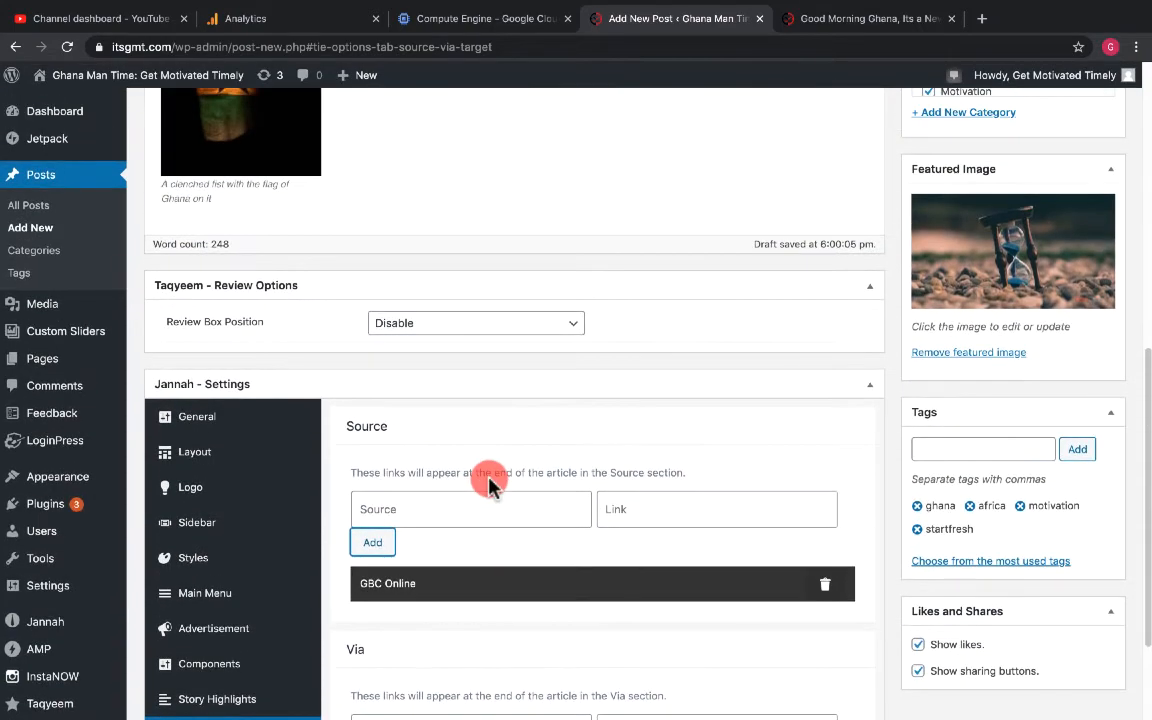
{"action": "scroll", "coordinate": [490, 479], "scroll_direction": "up", "scroll_amount": 1}
{"action": "scroll", "coordinate": [490, 479], "scroll_direction": "up", "scroll_amount": 3}
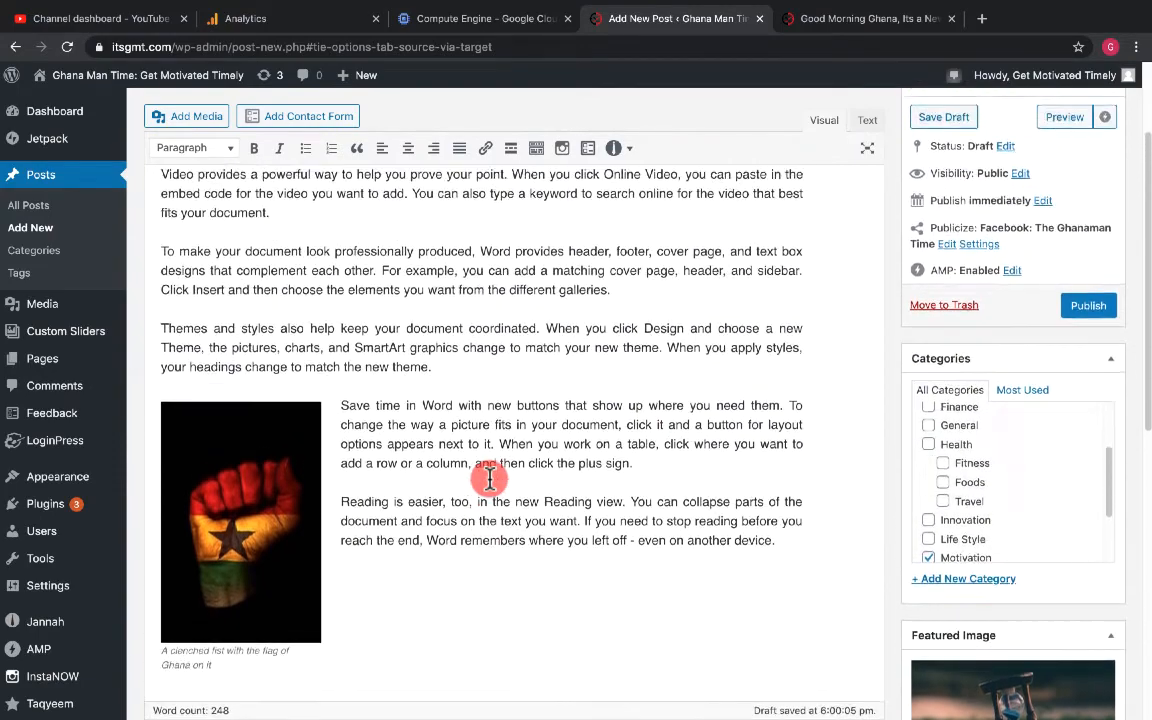
{"action": "scroll", "coordinate": [490, 479], "scroll_direction": "down", "scroll_amount": 1}
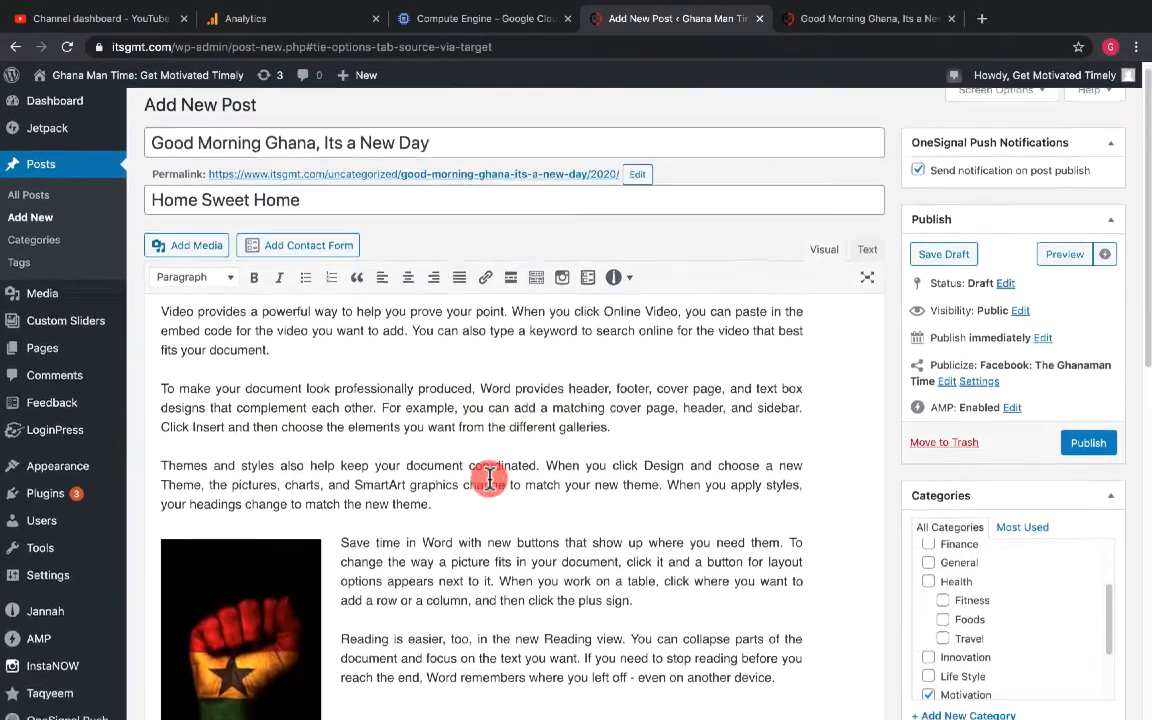
{"action": "scroll", "coordinate": [490, 479], "scroll_direction": "up", "scroll_amount": 1}
{"action": "scroll", "coordinate": [490, 477], "scroll_direction": "down", "scroll_amount": 1}
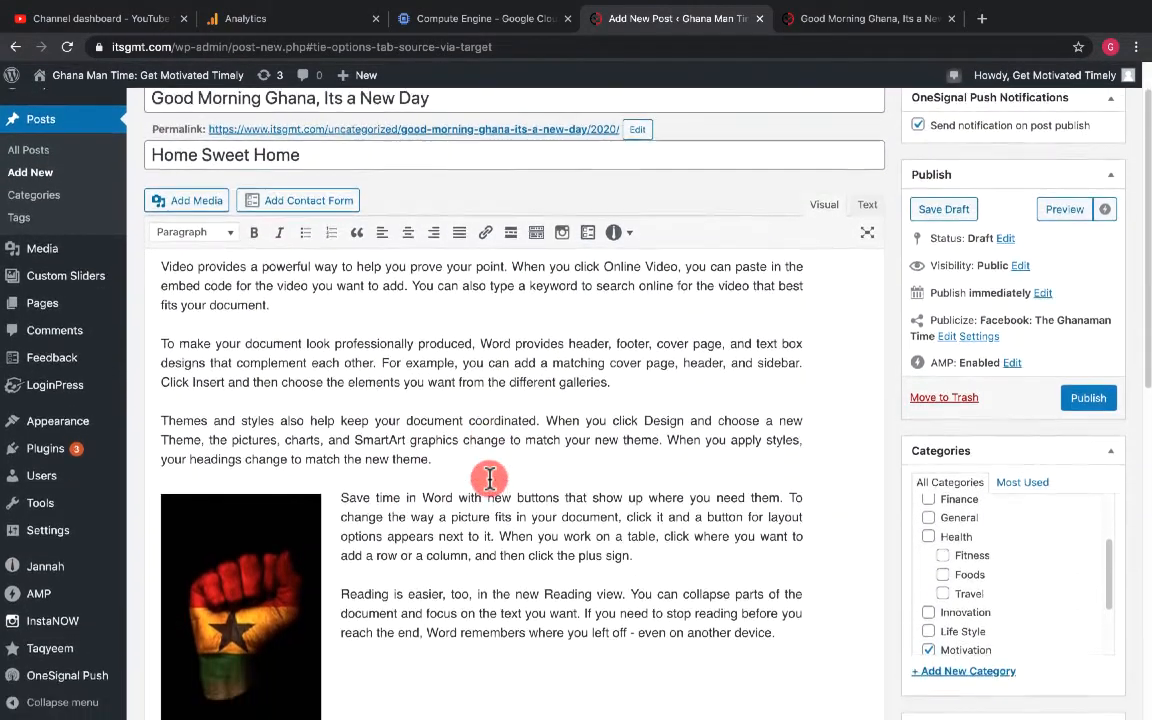
{"action": "scroll", "coordinate": [490, 479], "scroll_direction": "up", "scroll_amount": 1}
{"action": "scroll", "coordinate": [490, 479], "scroll_direction": "up", "scroll_amount": 1}
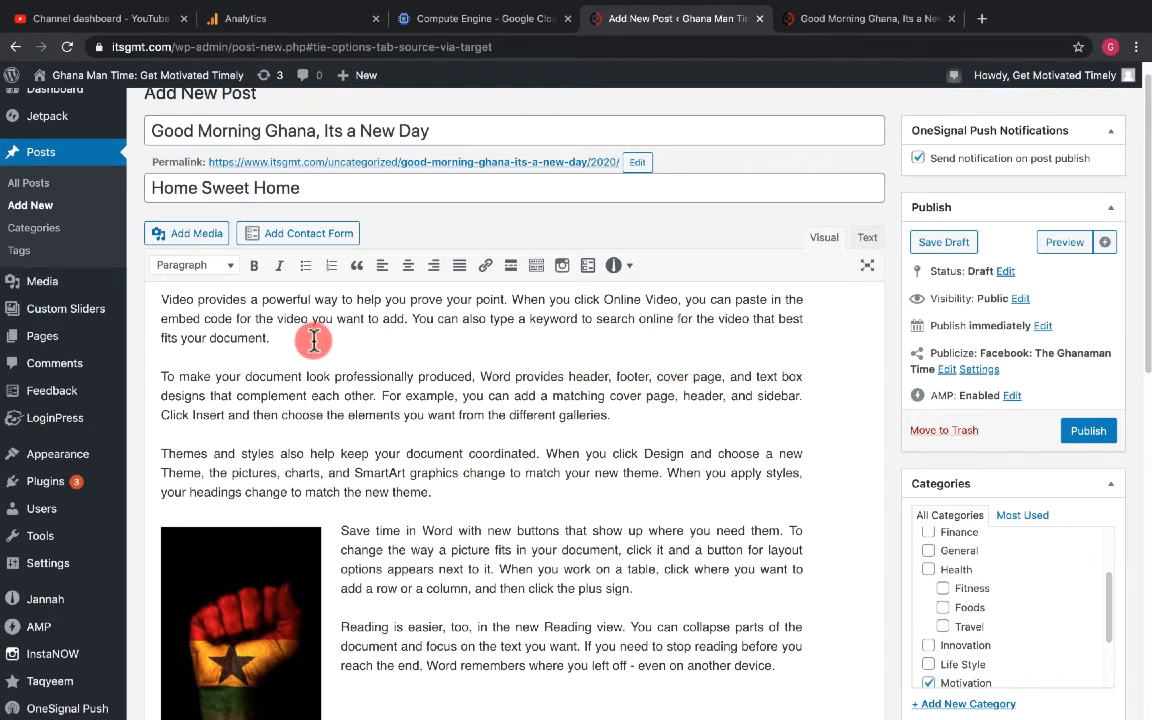
{"action": "left_click_drag", "start_coordinate": [271, 339], "coordinate": [167, 296]}
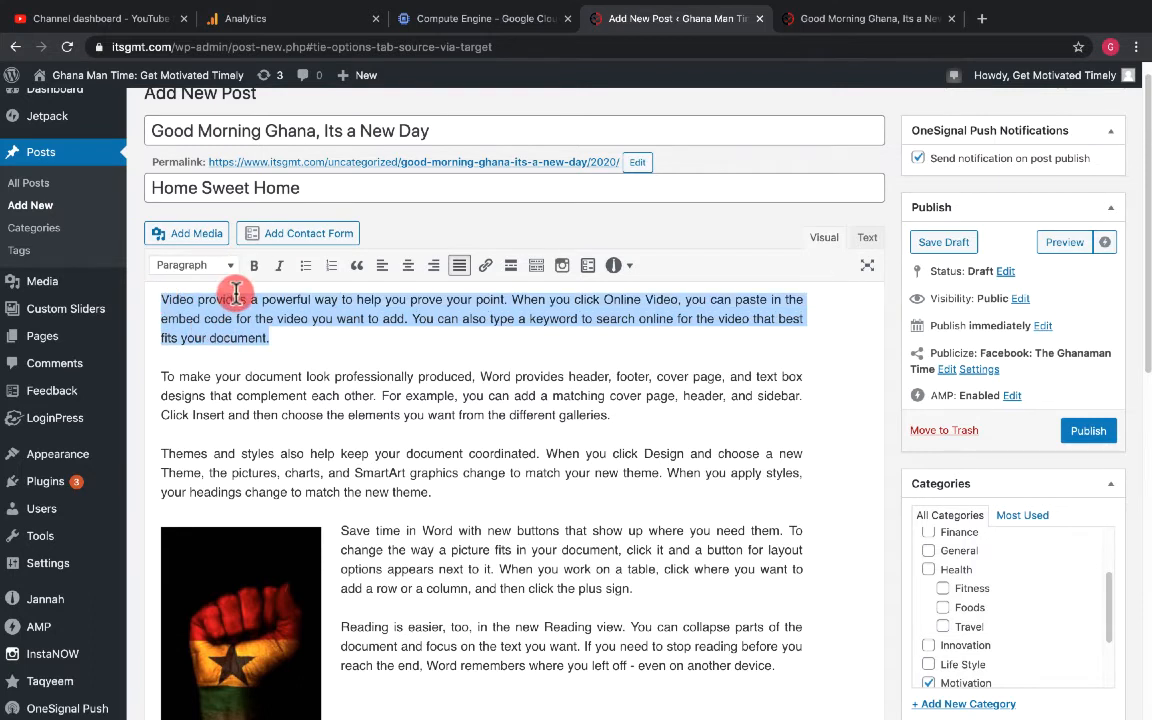
{"action": "left_click", "coordinate": [254, 267]}
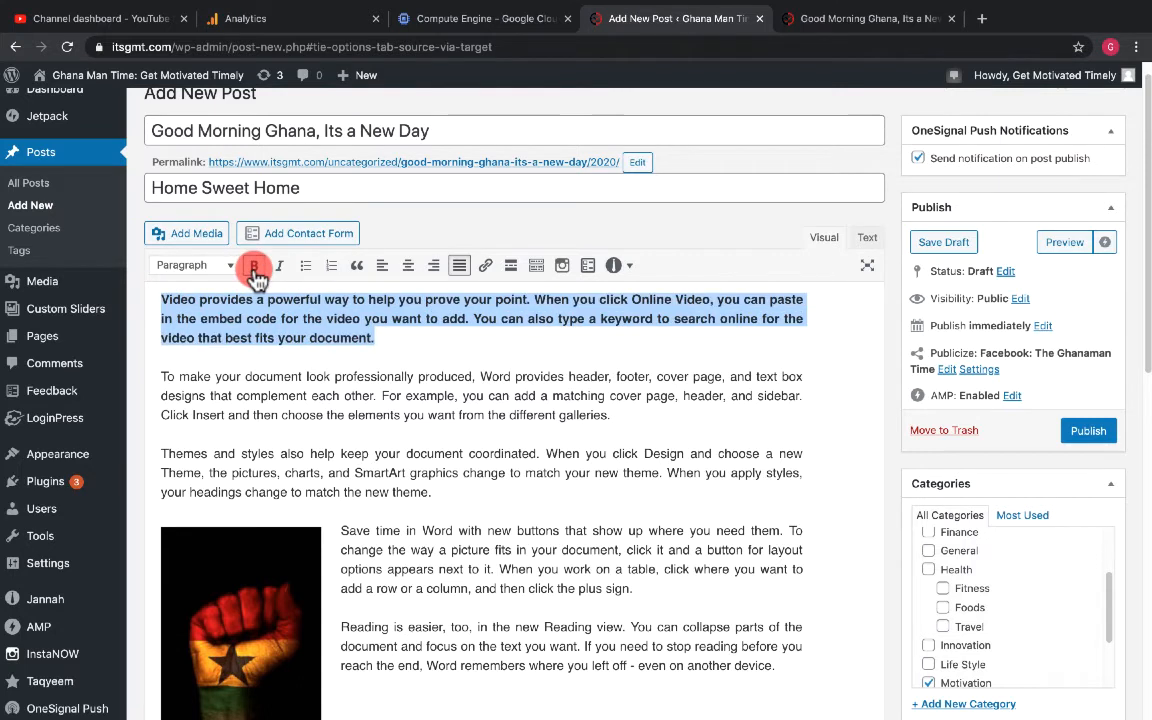
- Link the word "elements" in the second paragraph to the copied Compute Engine URL
{"action": "left_click", "coordinate": [418, 407]}
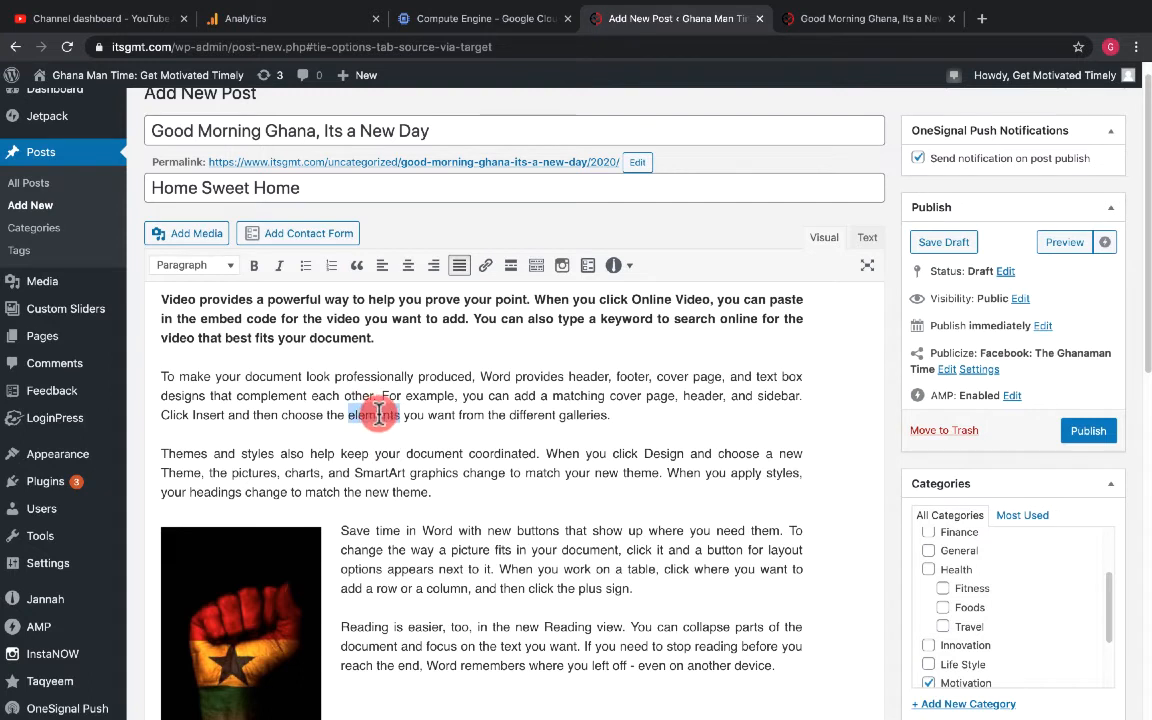
{"action": "left_click", "coordinate": [486, 265]}
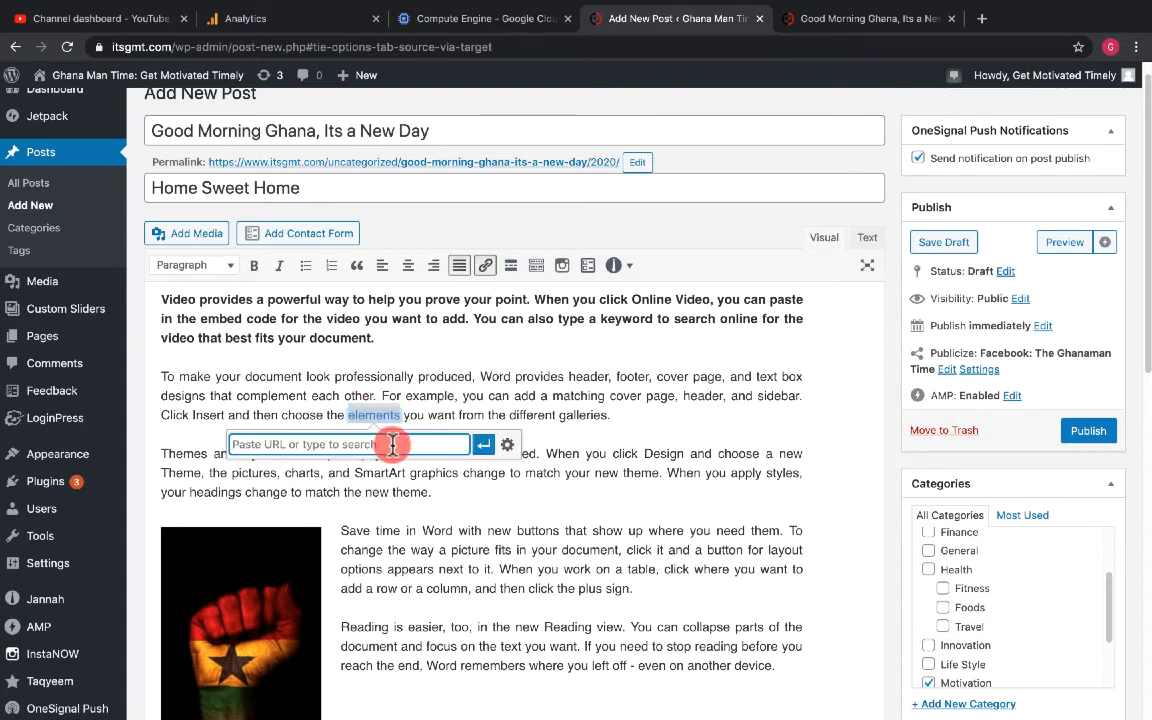
{"action": "key", "text": "ctrl+v"}
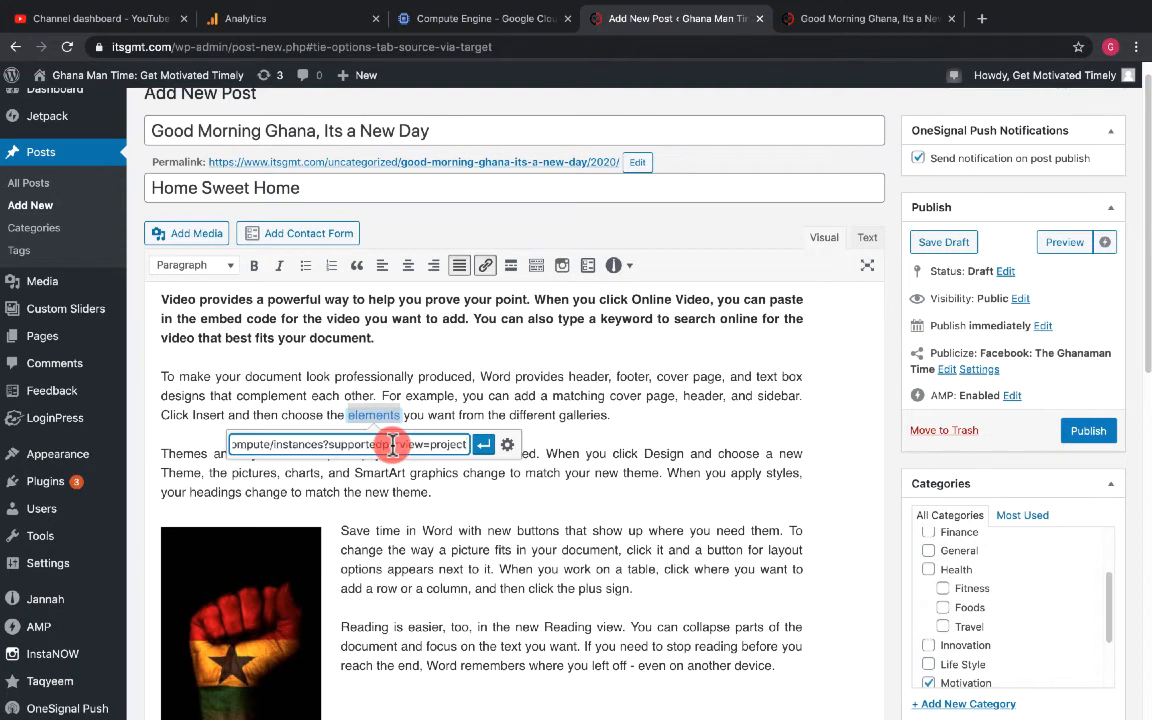
{"action": "left_click", "coordinate": [483, 444]}
- Close the old preview tab and open a fresh preview of the post
{"action": "left_click", "coordinate": [395, 528]}
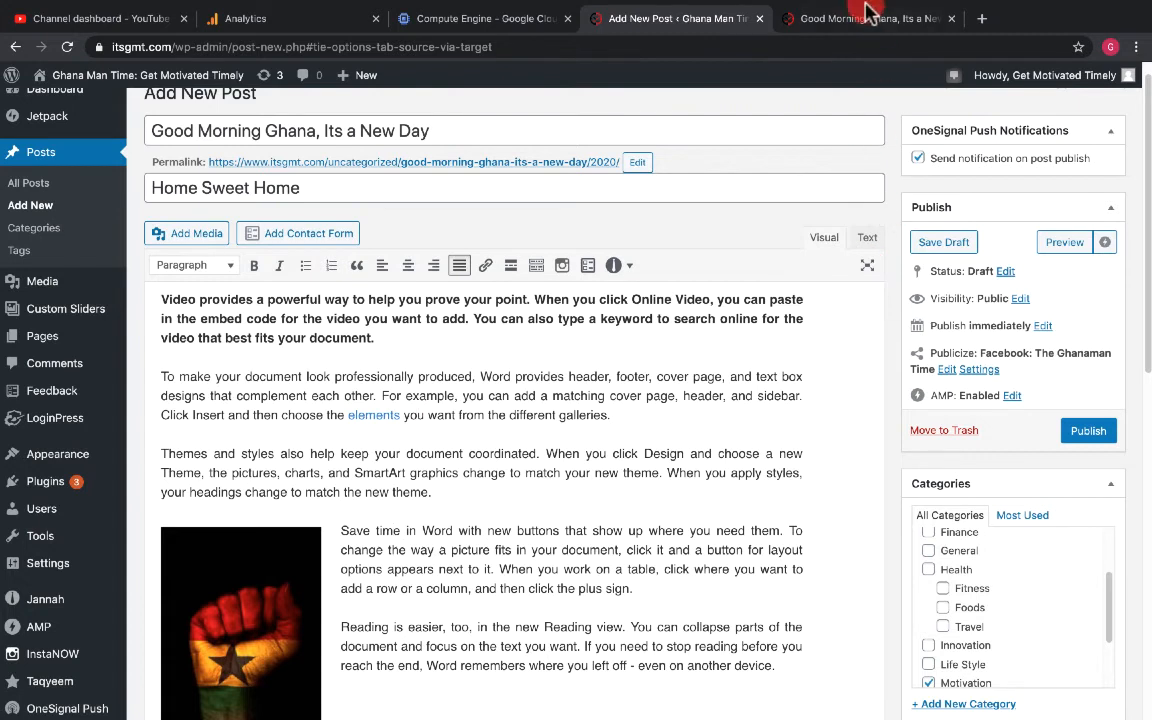
{"action": "left_click", "coordinate": [950, 20]}
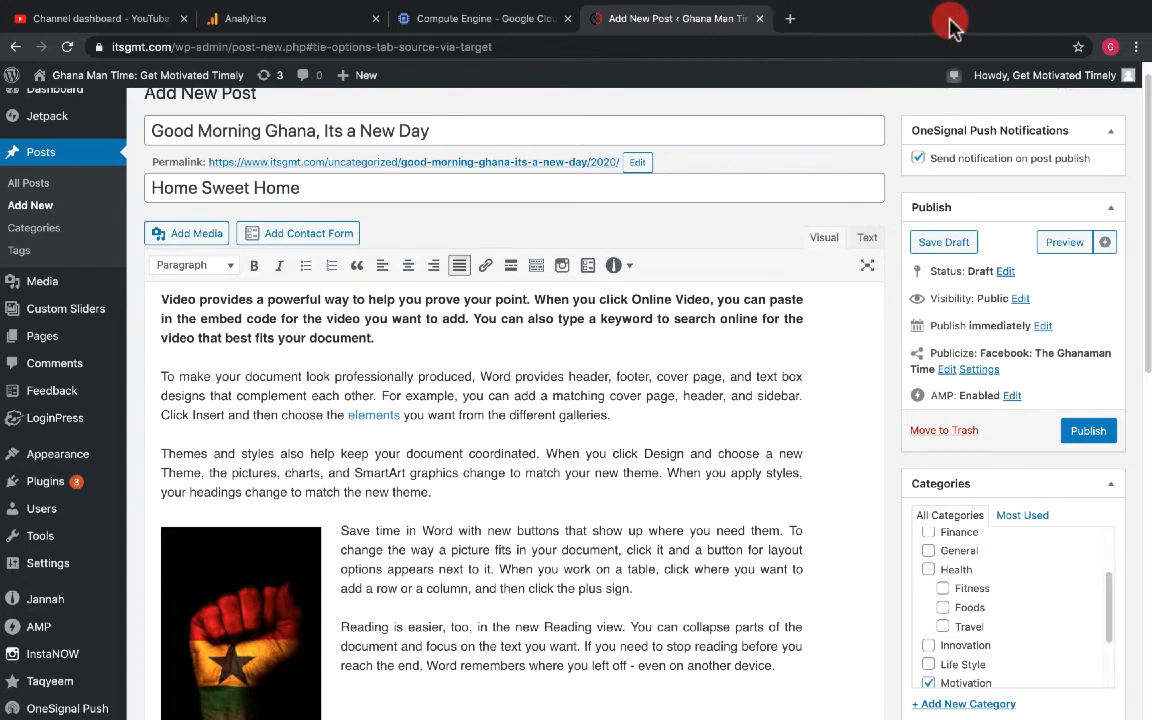
{"action": "left_click", "coordinate": [1063, 244]}
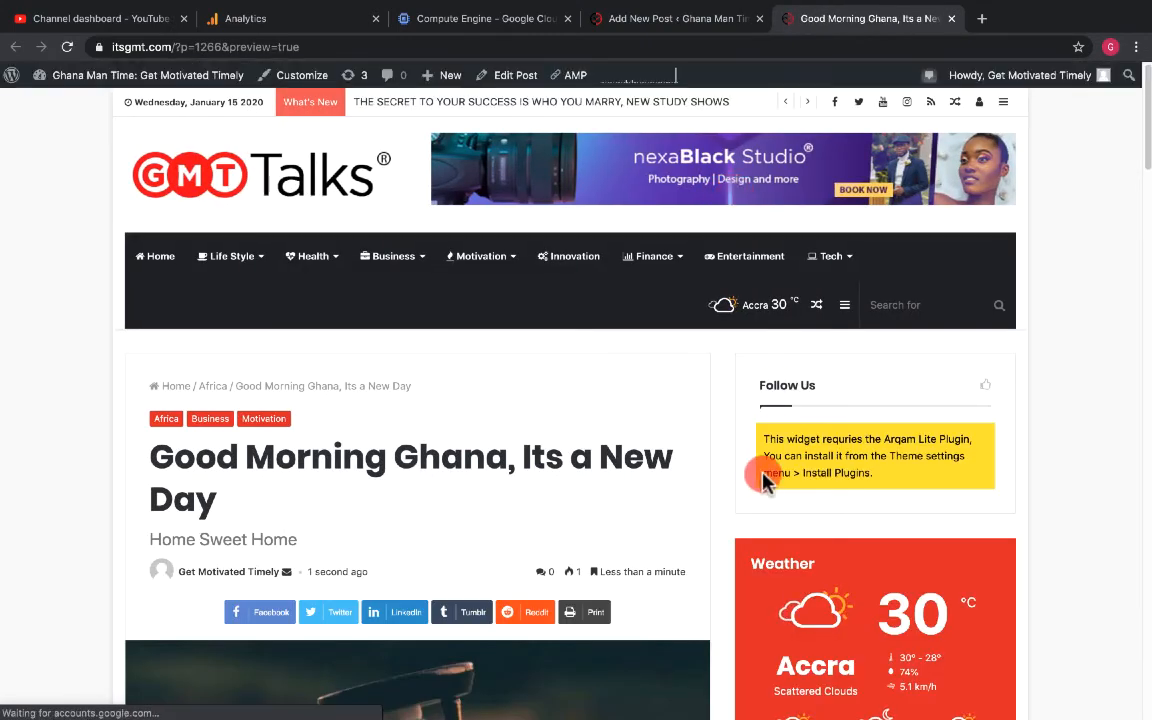
- Scroll through the updated post preview to check the formatted body, source, tags and related articles
{"action": "scroll", "coordinate": [596, 563], "scroll_direction": "down", "scroll_amount": 8}
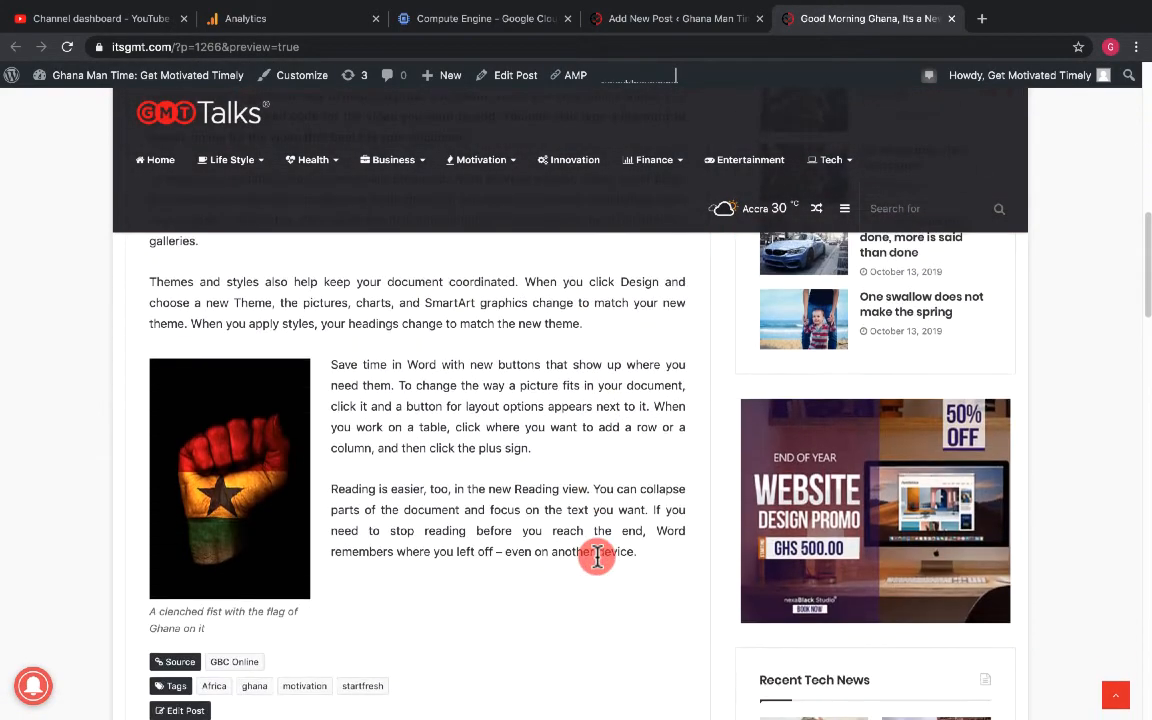
{"action": "scroll", "coordinate": [596, 563], "scroll_direction": "up", "scroll_amount": 5}
{"action": "scroll", "coordinate": [596, 563], "scroll_direction": "up", "scroll_amount": 2}
{"action": "scroll", "coordinate": [596, 563], "scroll_direction": "down", "scroll_amount": 10}
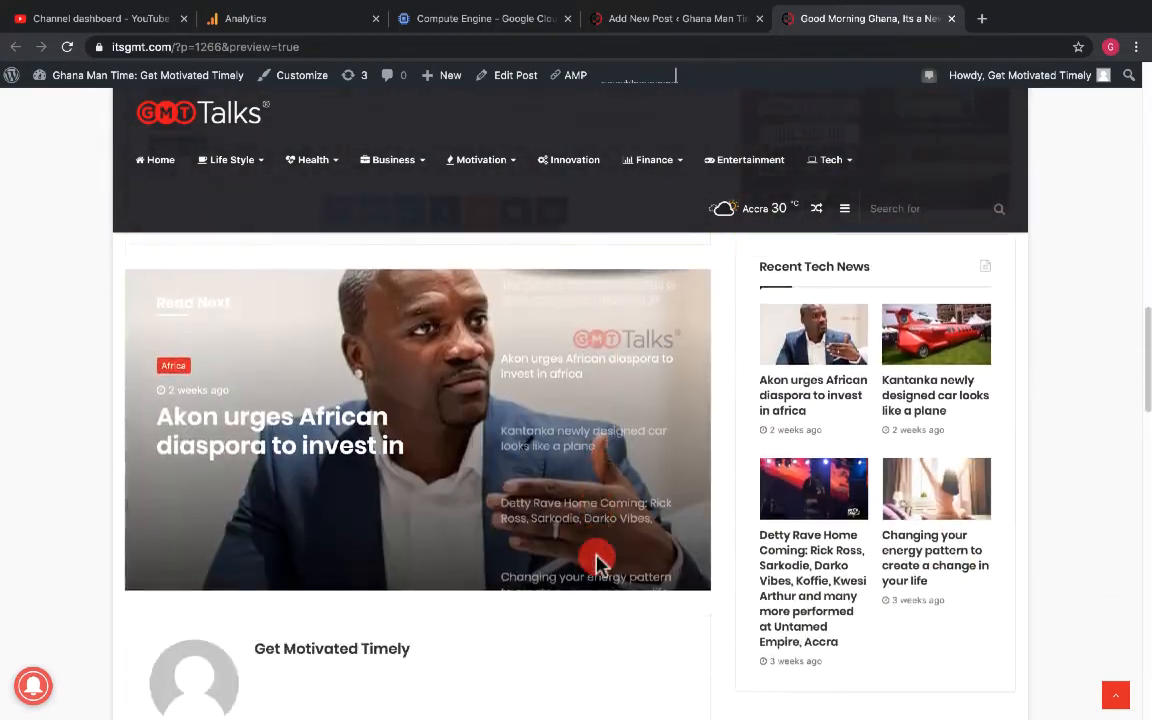
{"action": "scroll", "coordinate": [596, 563], "scroll_direction": "down", "scroll_amount": 8}
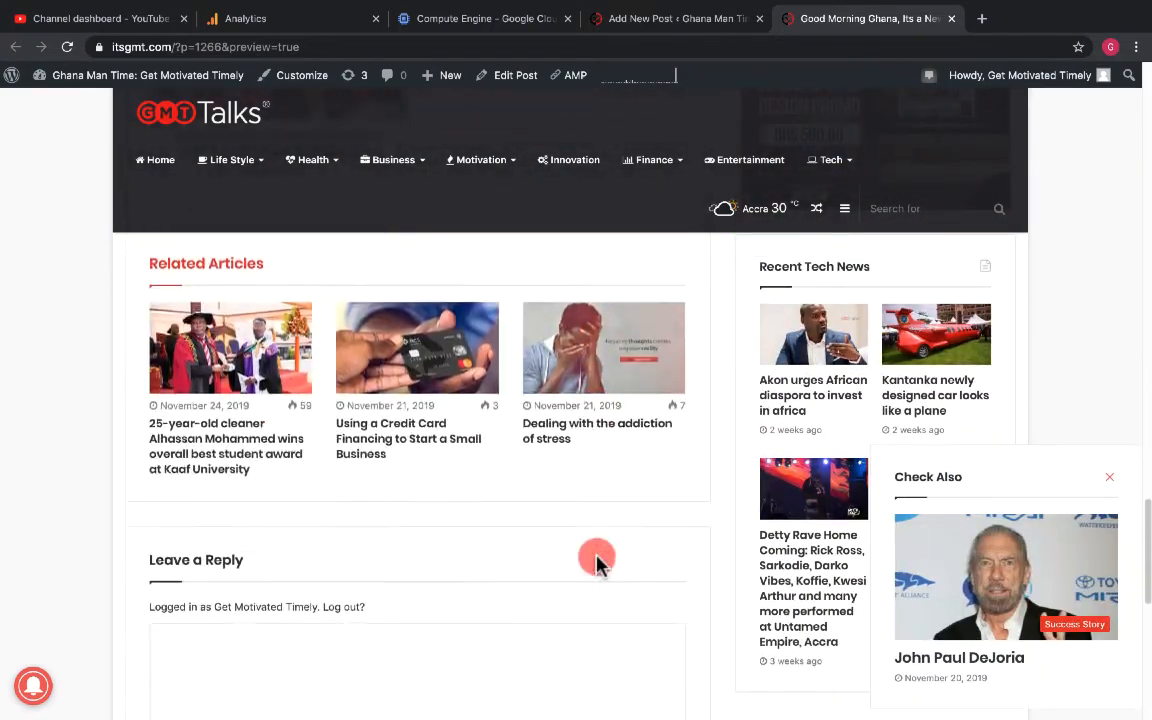
{"action": "left_click", "coordinate": [225, 468]}
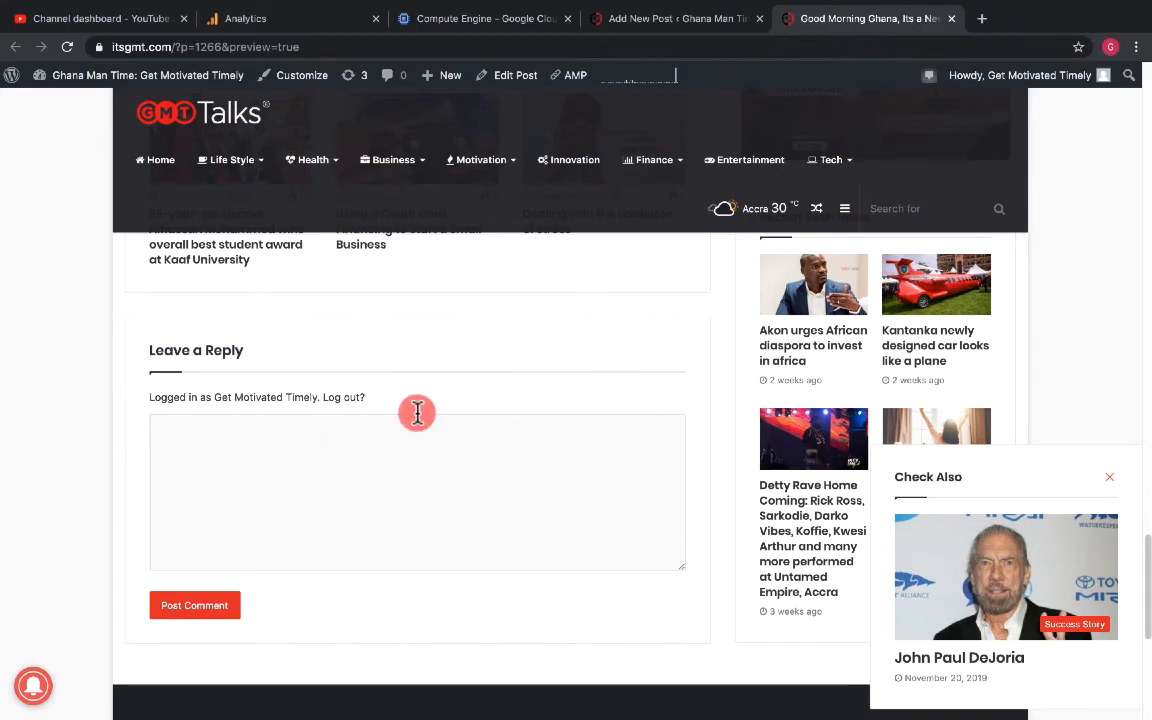
{"action": "scroll", "coordinate": [372, 432], "scroll_direction": "down", "scroll_amount": 1}
{"action": "scroll", "coordinate": [365, 430], "scroll_direction": "up", "scroll_amount": 6}
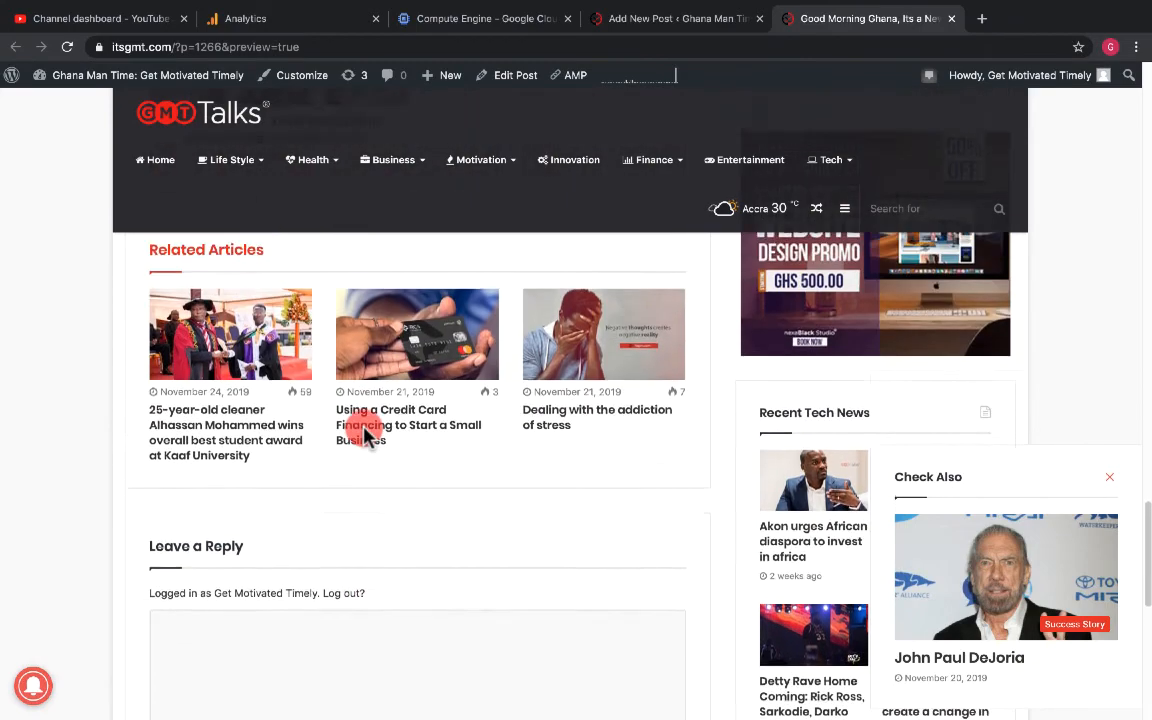
{"action": "scroll", "coordinate": [366, 436], "scroll_direction": "up", "scroll_amount": 10}
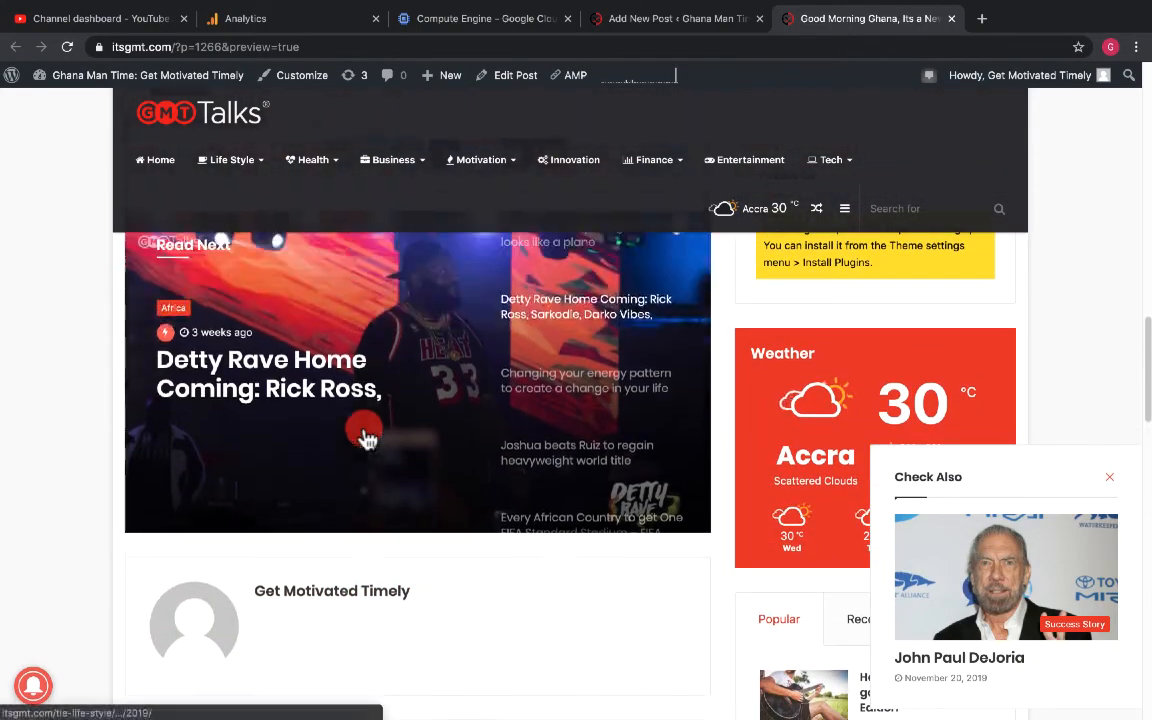
{"action": "scroll", "coordinate": [366, 432], "scroll_direction": "down", "scroll_amount": 5}
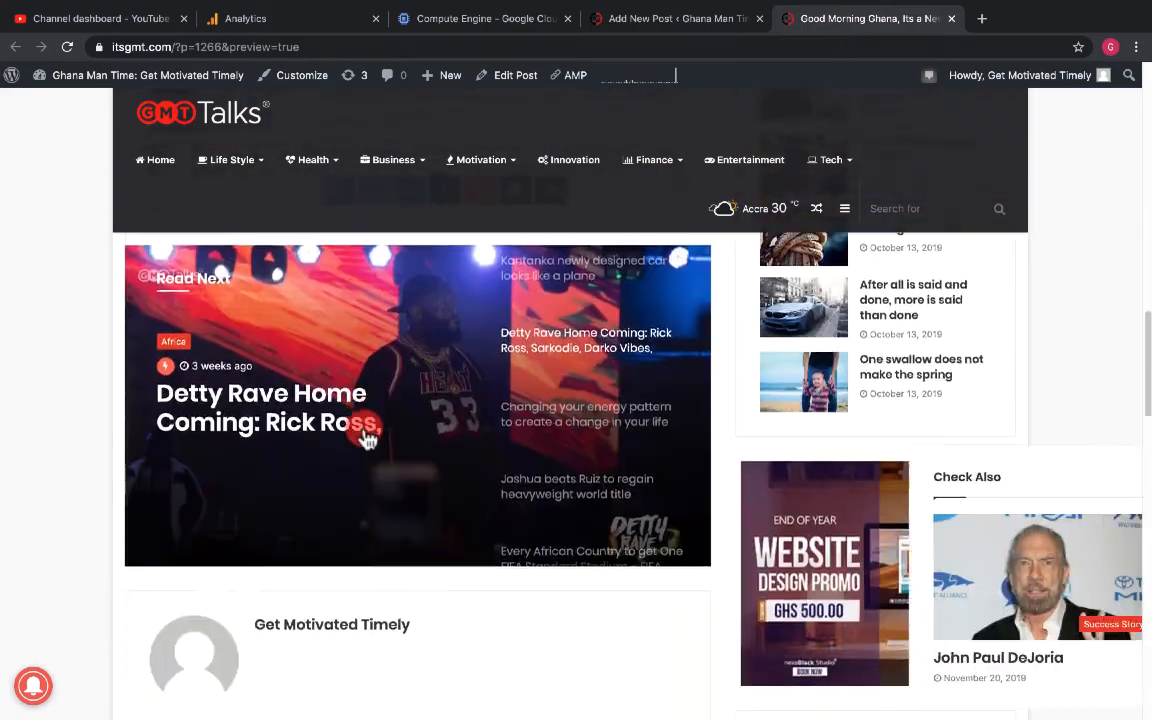
{"action": "scroll", "coordinate": [366, 437], "scroll_direction": "down", "scroll_amount": 5}
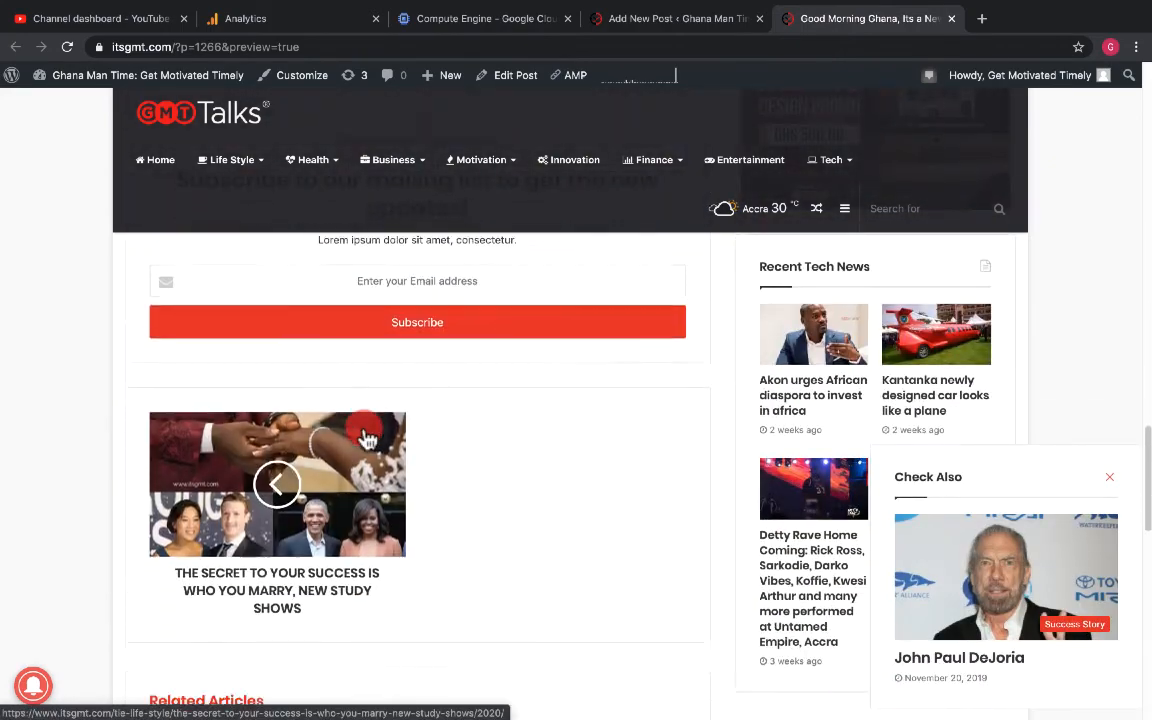
{"action": "scroll", "coordinate": [366, 437], "scroll_direction": "up", "scroll_amount": 9}
{"action": "scroll", "coordinate": [366, 436], "scroll_direction": "up", "scroll_amount": 10}
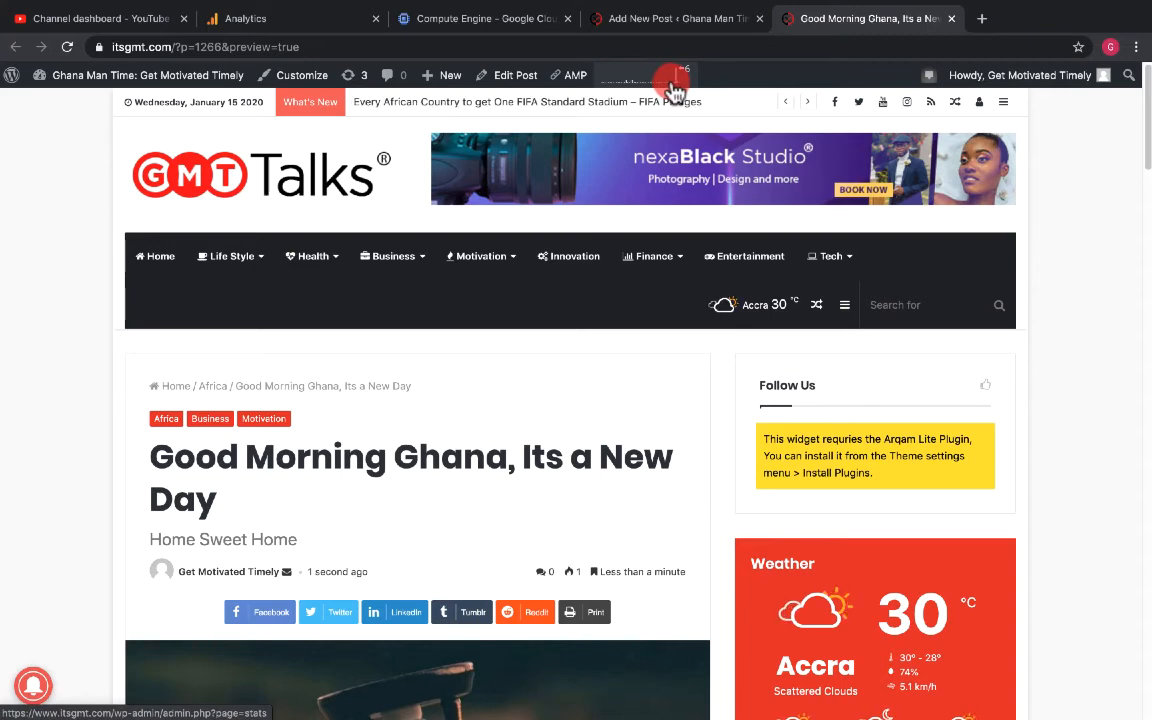
- Return to the post editor and save the post as a draft
{"action": "left_click", "coordinate": [676, 17]}
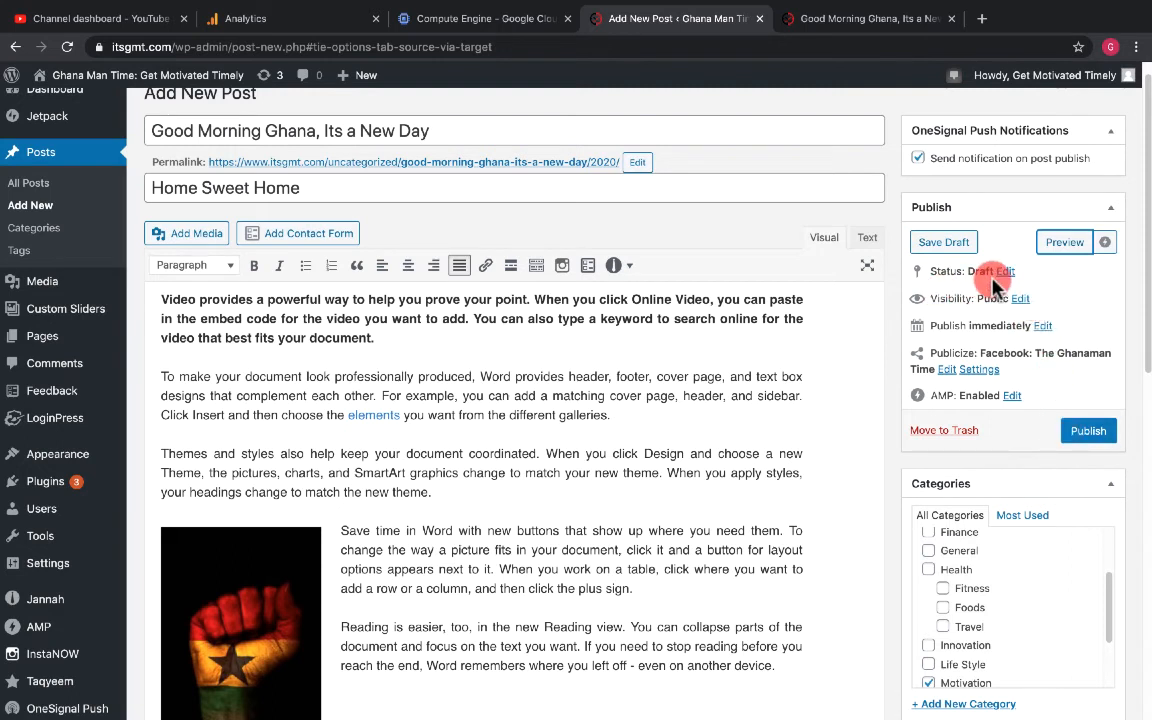
{"action": "left_click", "coordinate": [940, 248]}
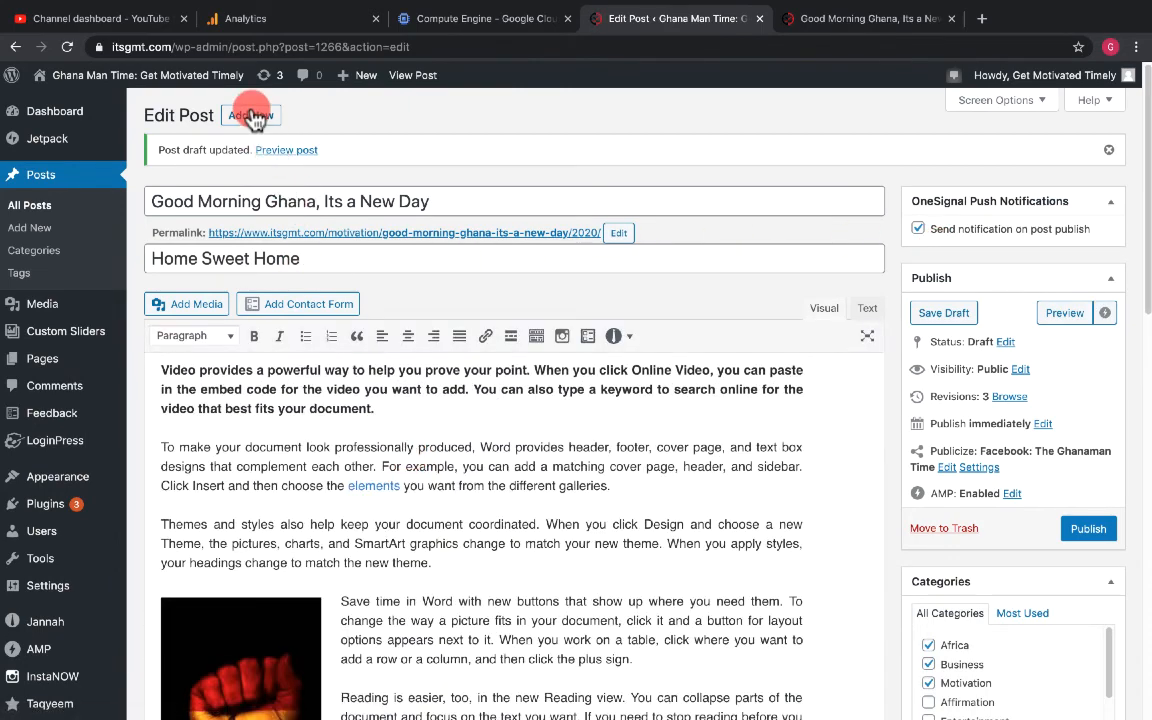
{"action": "mouse_move", "coordinate": [342, 74]}
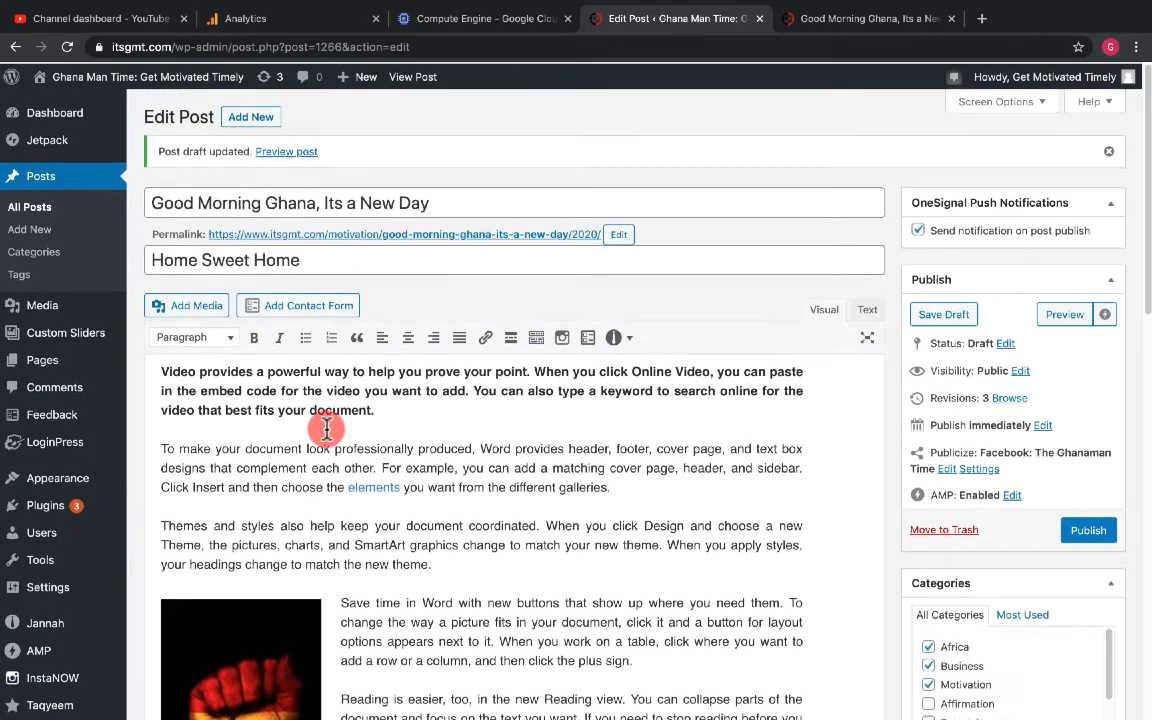
{"action": "mouse_move", "coordinate": [1129, 78]}
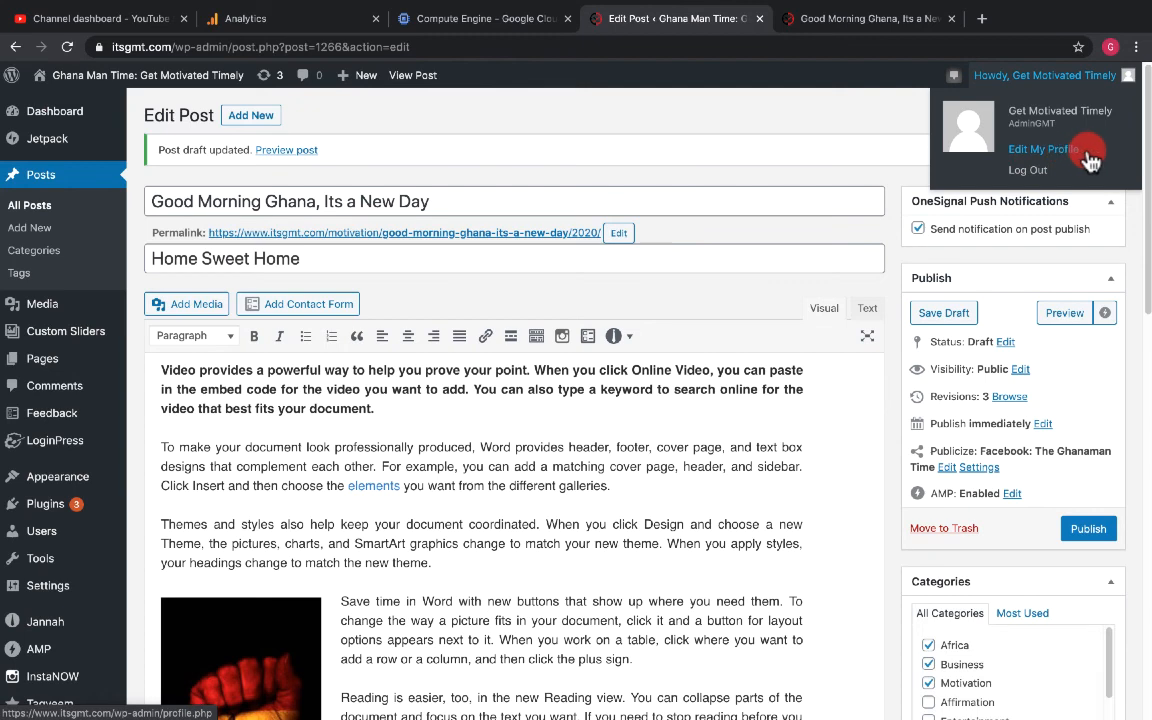
- Open your user profile page and scroll through its personal options, name, contact, account and social network fields
{"action": "left_click", "coordinate": [1045, 160]}
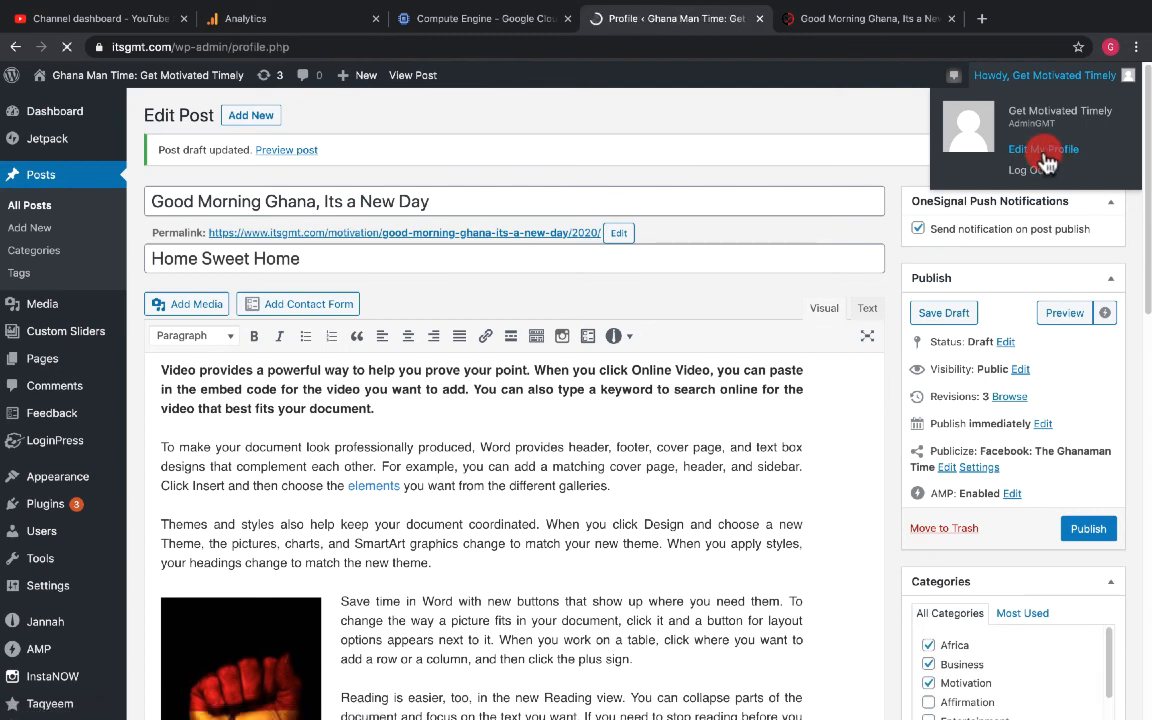
{"action": "scroll", "coordinate": [415, 300], "scroll_direction": "down", "scroll_amount": 3}
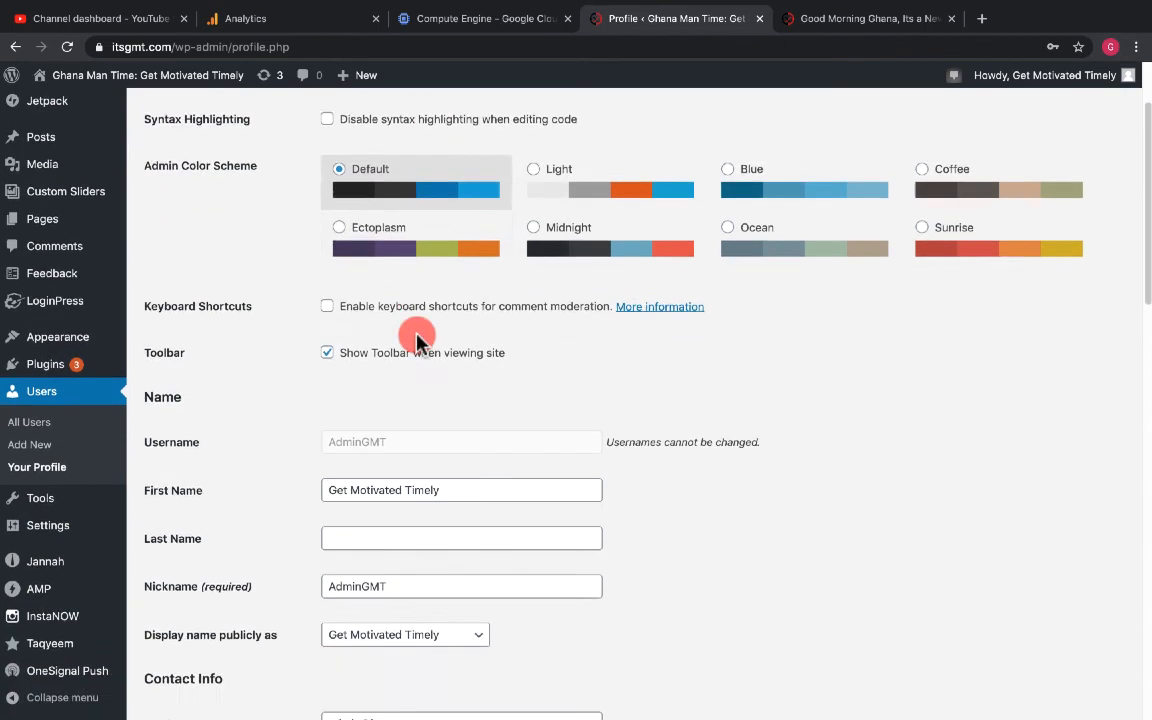
{"action": "scroll", "coordinate": [432, 455], "scroll_direction": "down", "scroll_amount": 5}
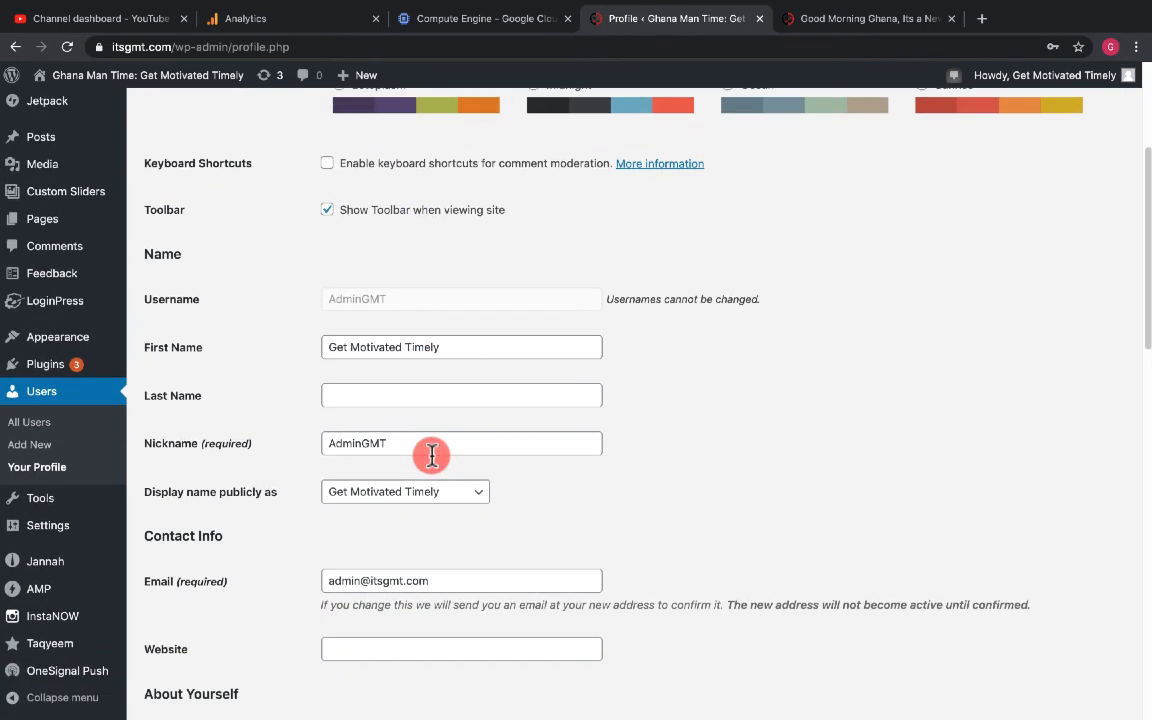
{"action": "scroll", "coordinate": [432, 458], "scroll_direction": "down", "scroll_amount": 13}
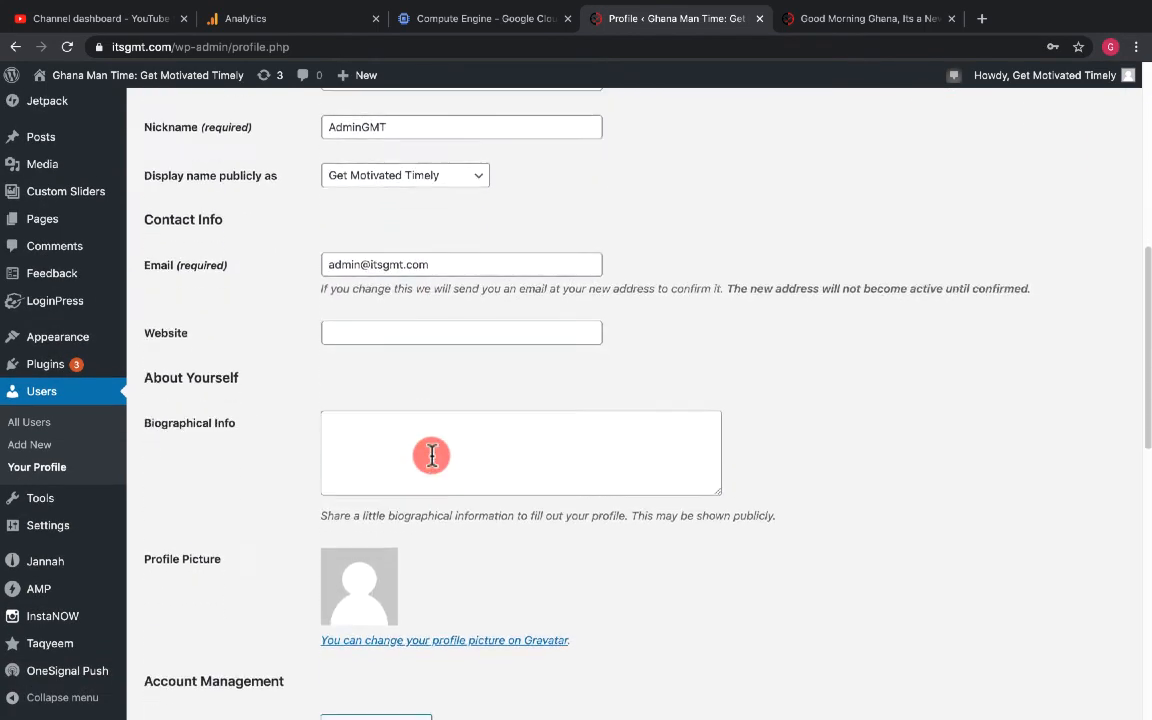
{"action": "scroll", "coordinate": [432, 455], "scroll_direction": "up", "scroll_amount": 2}
{"action": "scroll", "coordinate": [432, 455], "scroll_direction": "down", "scroll_amount": 2}
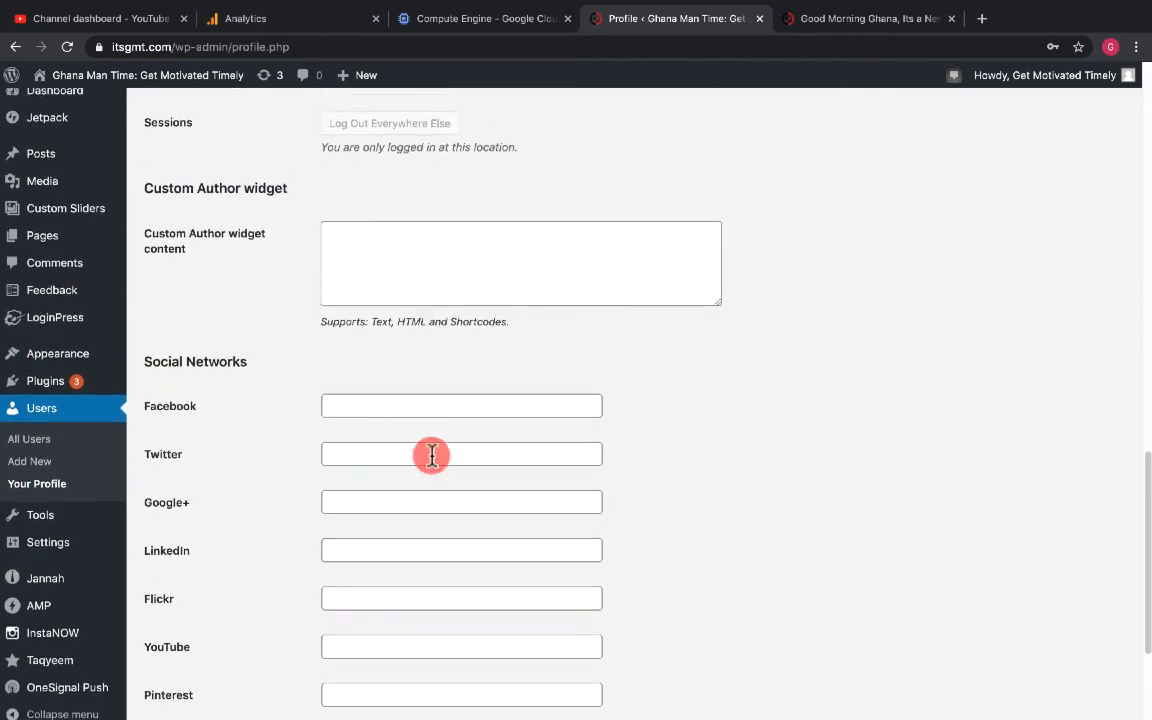
{"action": "scroll", "coordinate": [432, 455], "scroll_direction": "up", "scroll_amount": 3}
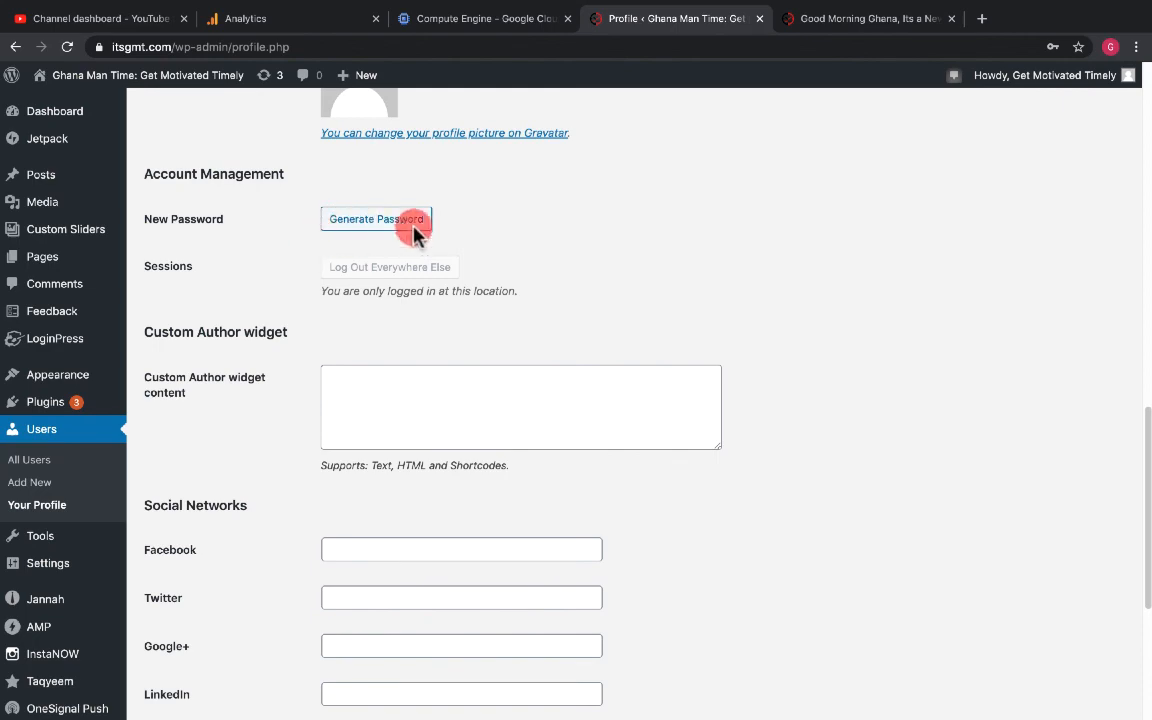
{"action": "scroll", "coordinate": [413, 267], "scroll_direction": "down", "scroll_amount": 4}
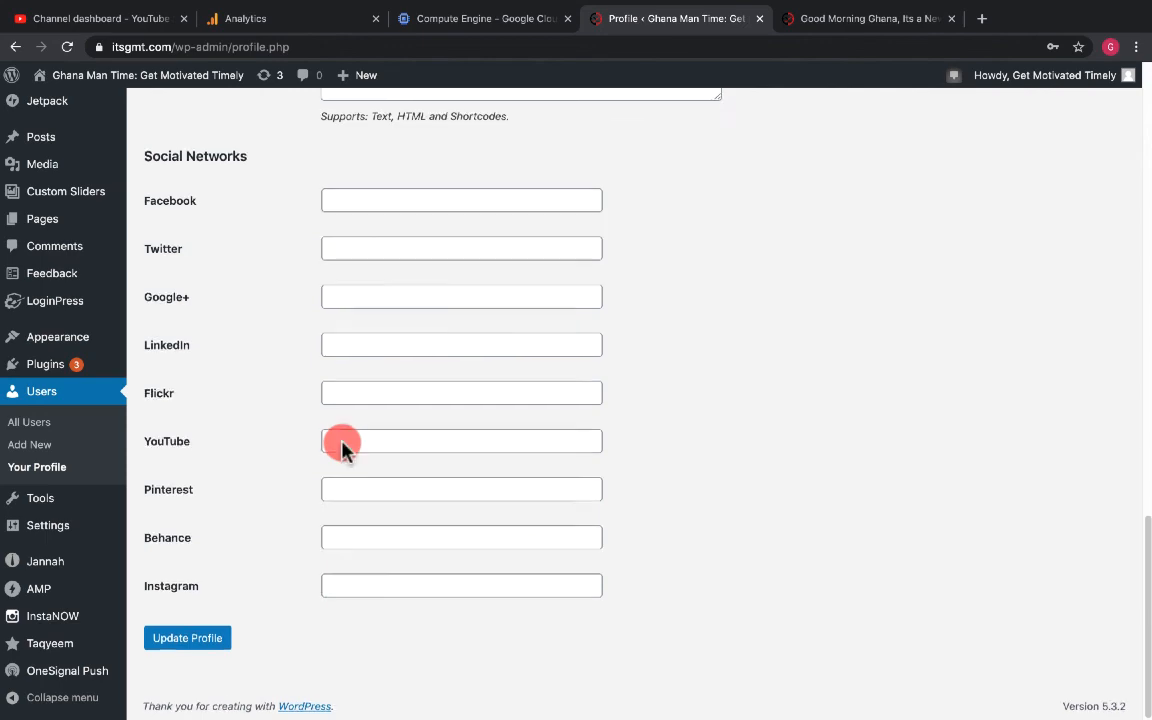
{"action": "scroll", "coordinate": [342, 445], "scroll_direction": "up", "scroll_amount": 10}
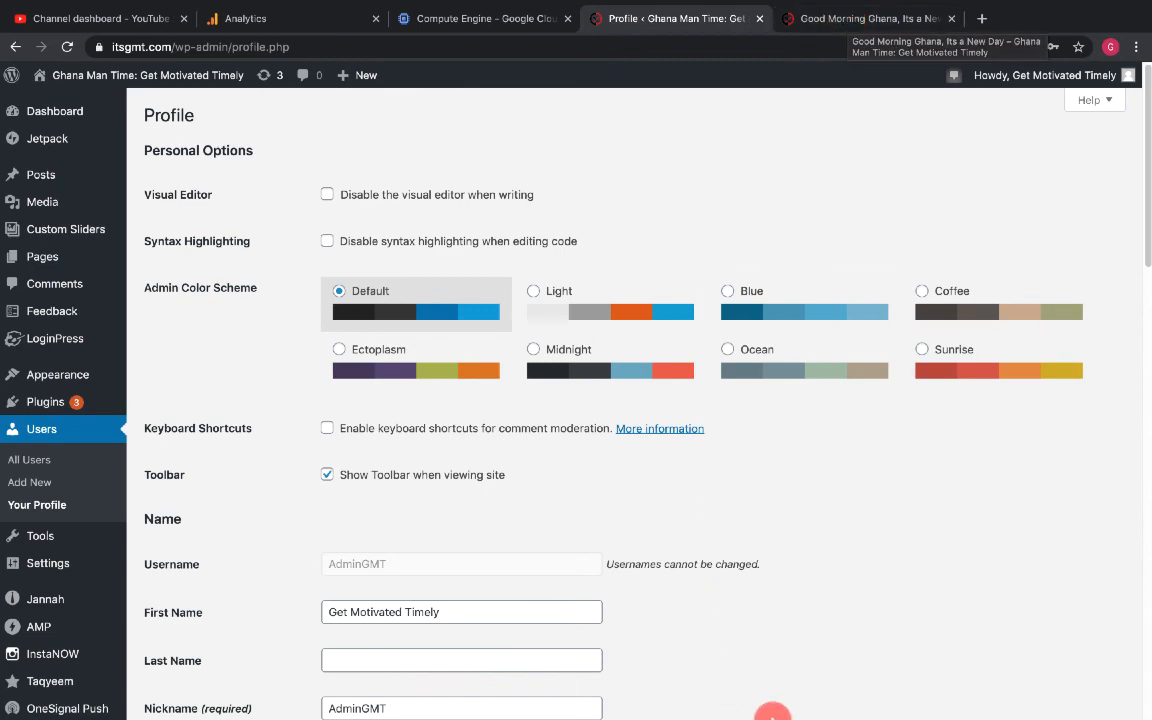
{"action": "mouse_move", "coordinate": [780, 705]}
{"action": "left_click", "coordinate": [848, 703]}
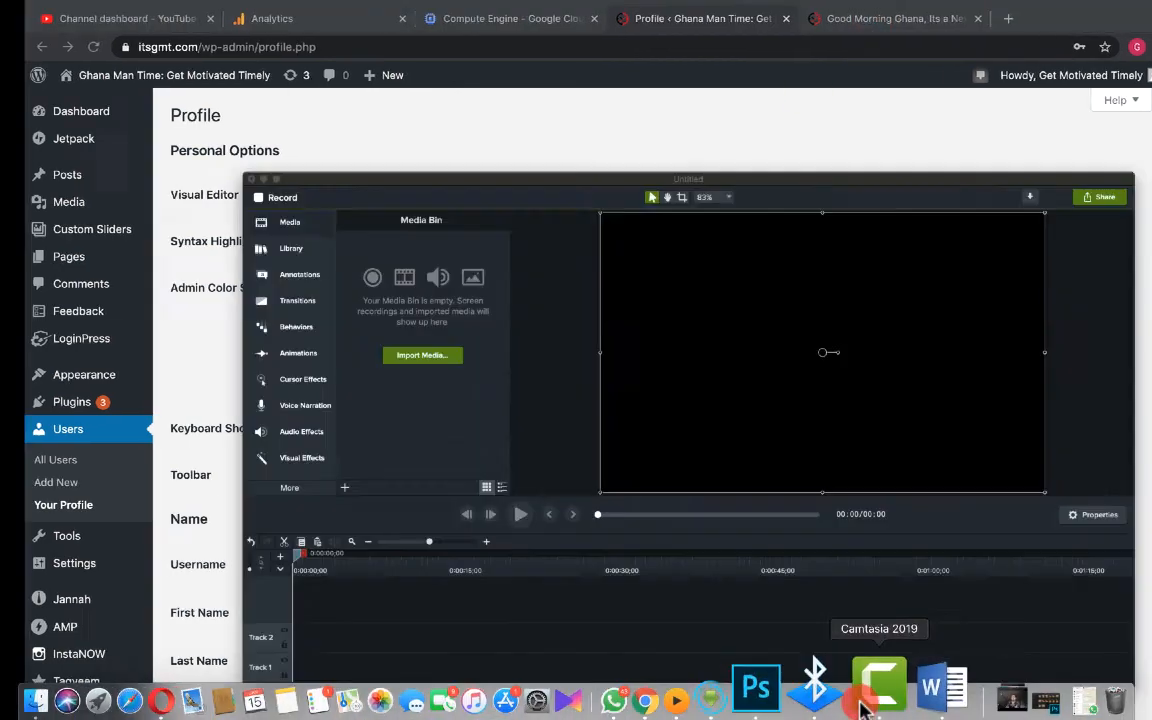